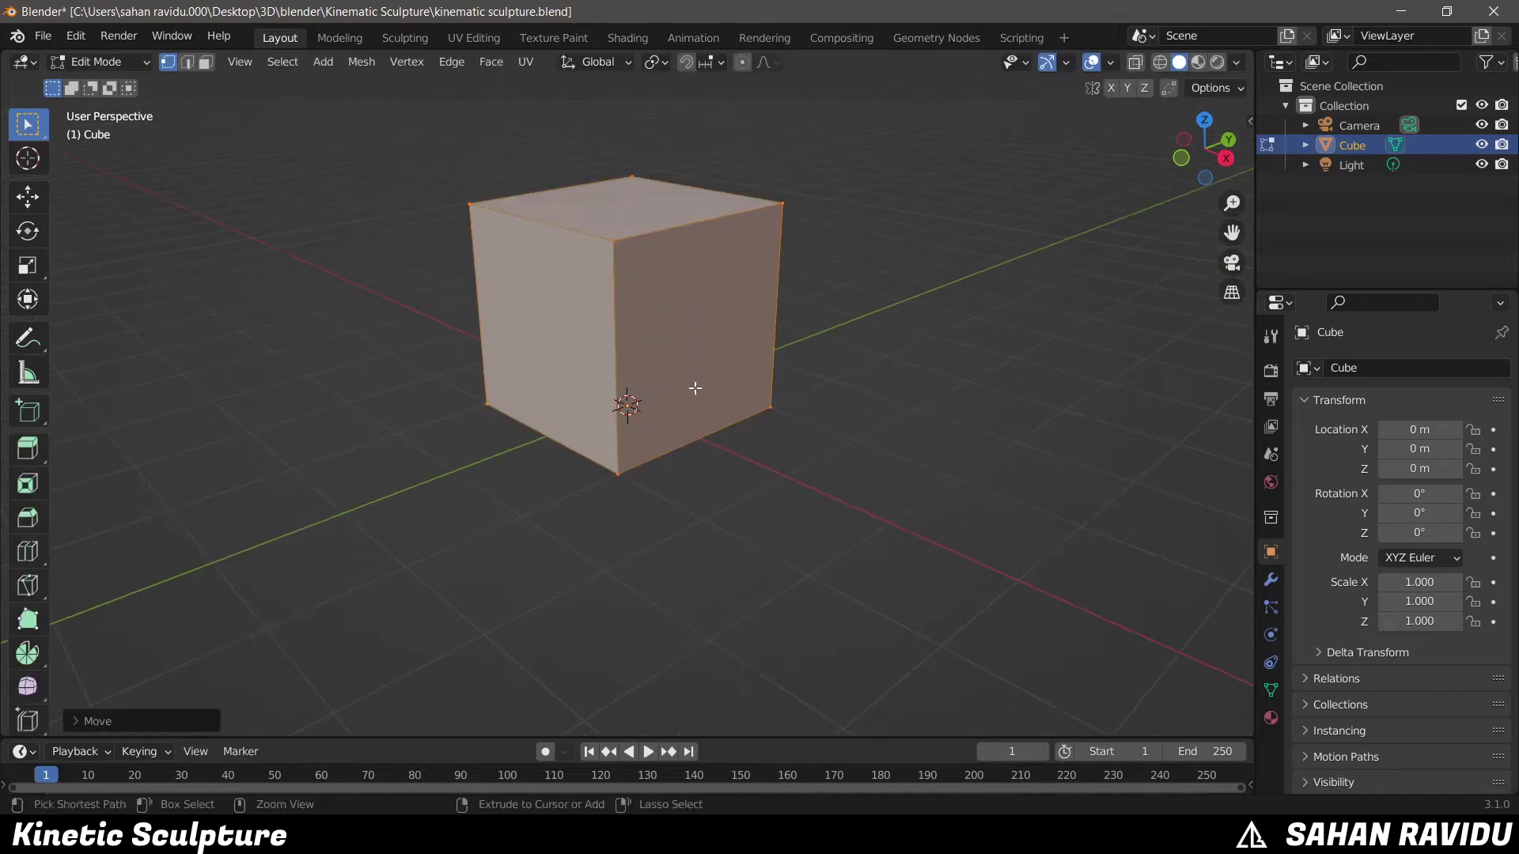
- Scale the cube thin and raise its top into a tall column
{"action": "key", "text": "s"}
{"action": "key", "text": "x"}
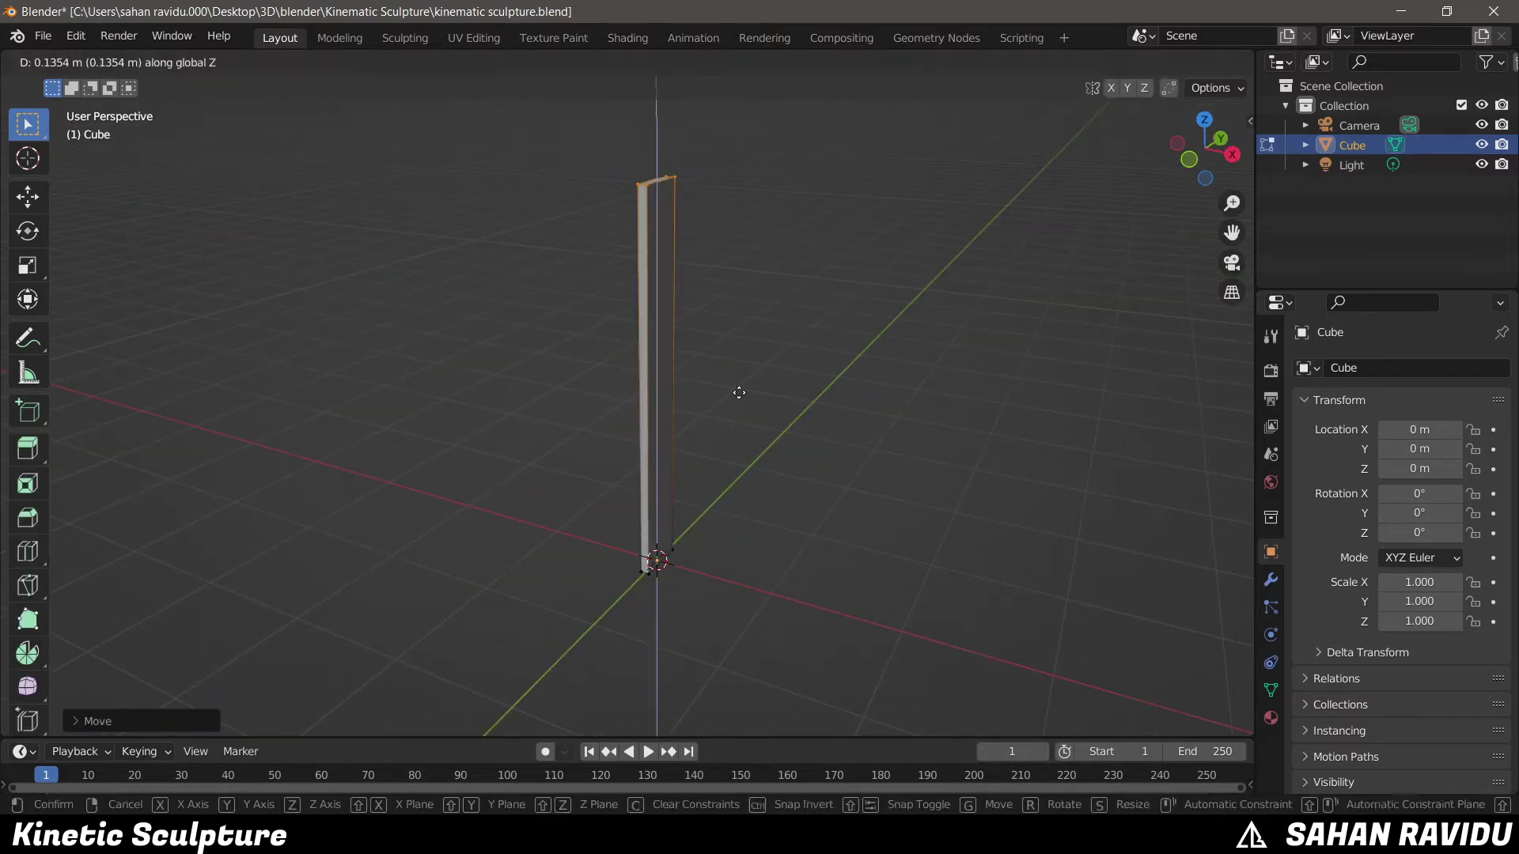
{"action": "left_click", "coordinate": [711, 383]}
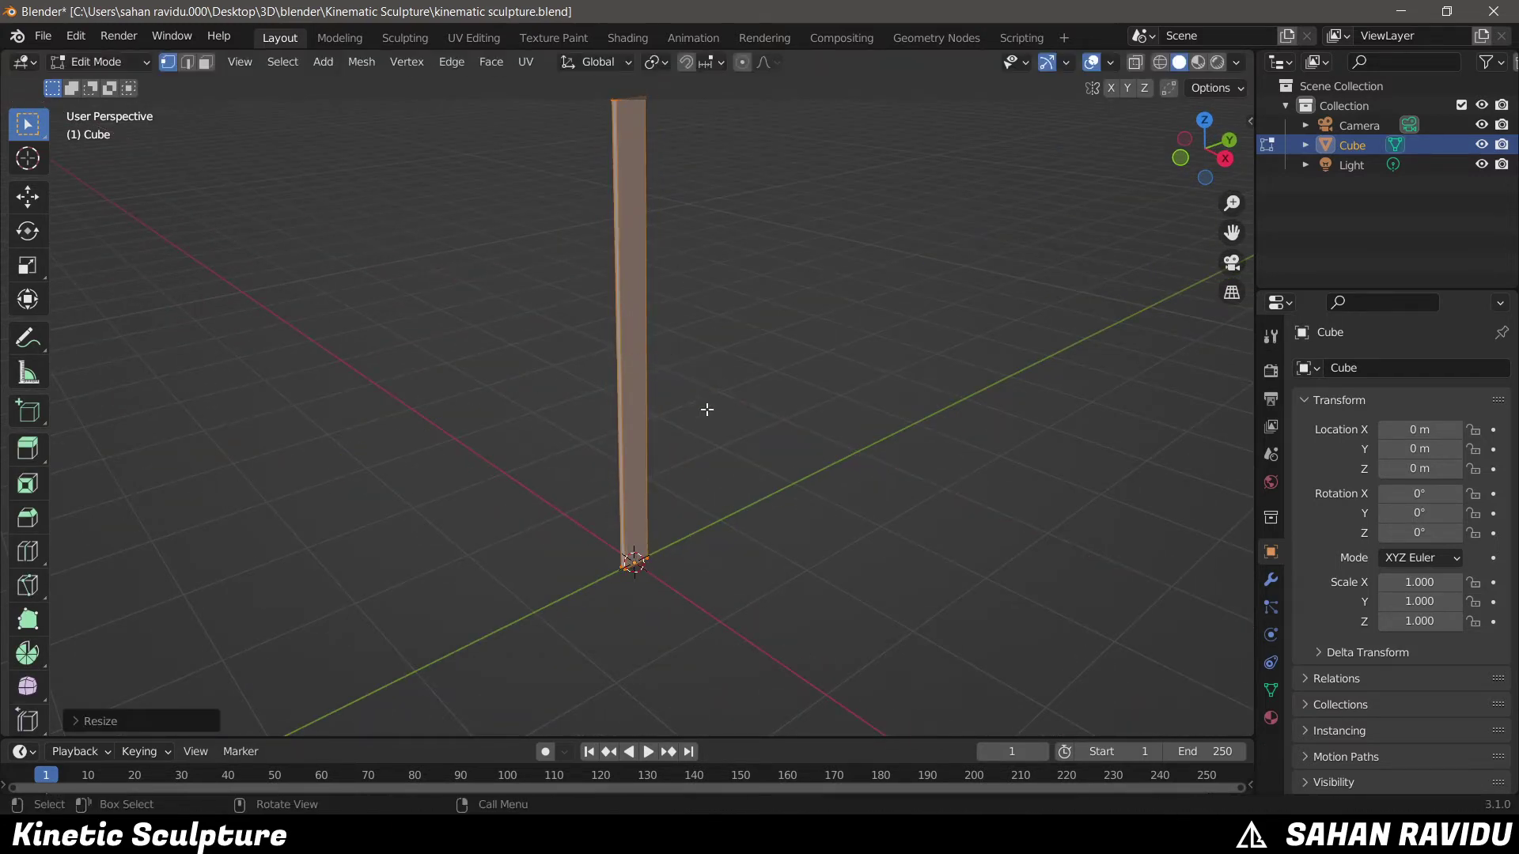
- Taper the column's top to a point with Linear proportional editing
{"action": "key", "text": "shift+o"}
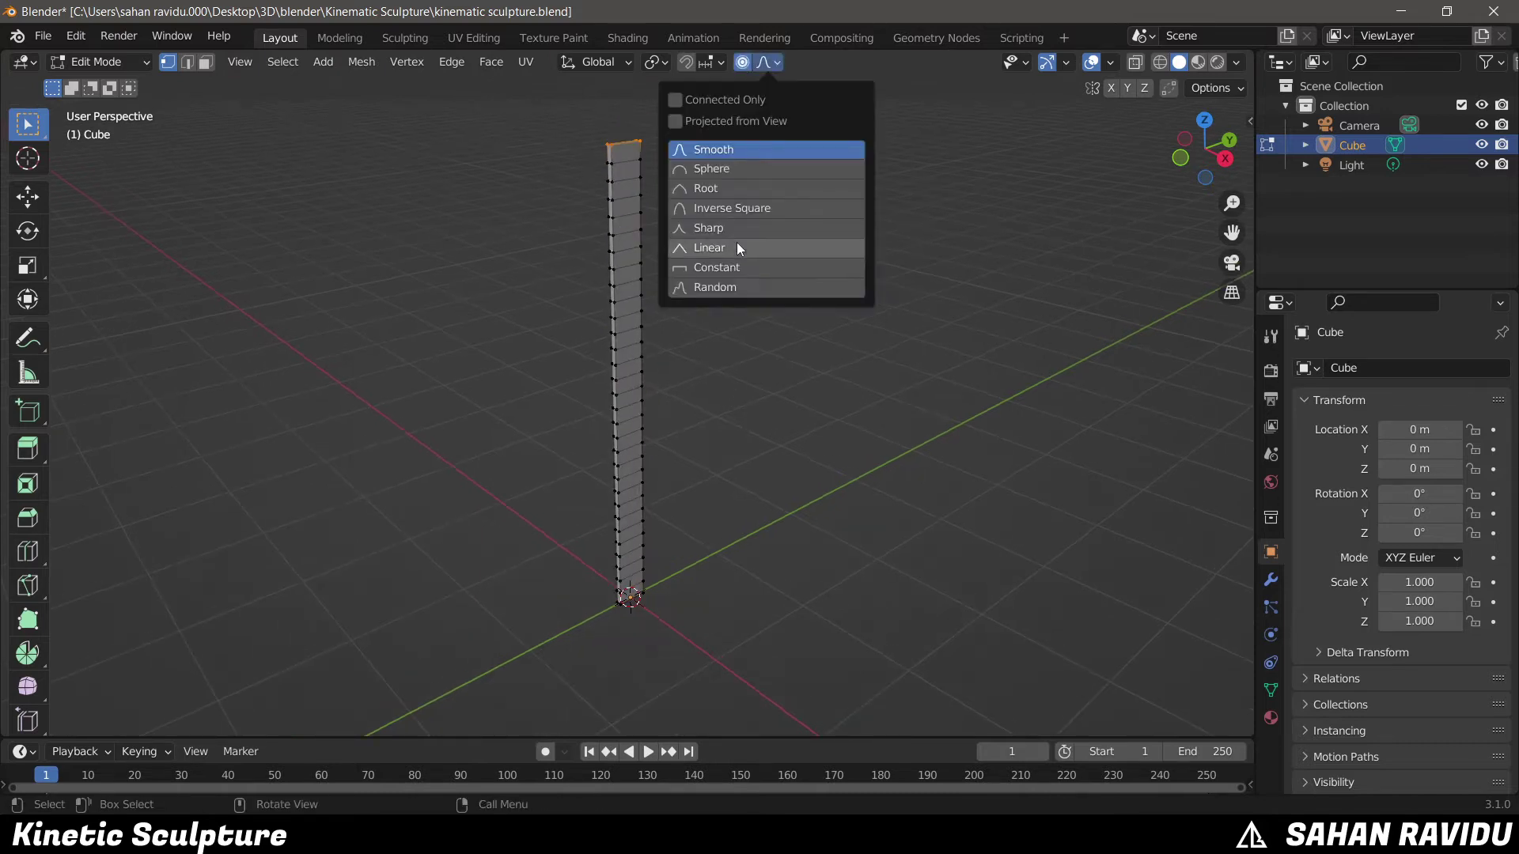
{"action": "left_click", "coordinate": [738, 251]}
{"action": "key", "text": "s"}
{"action": "key", "text": "KP_3"}
{"action": "key", "text": "x"}
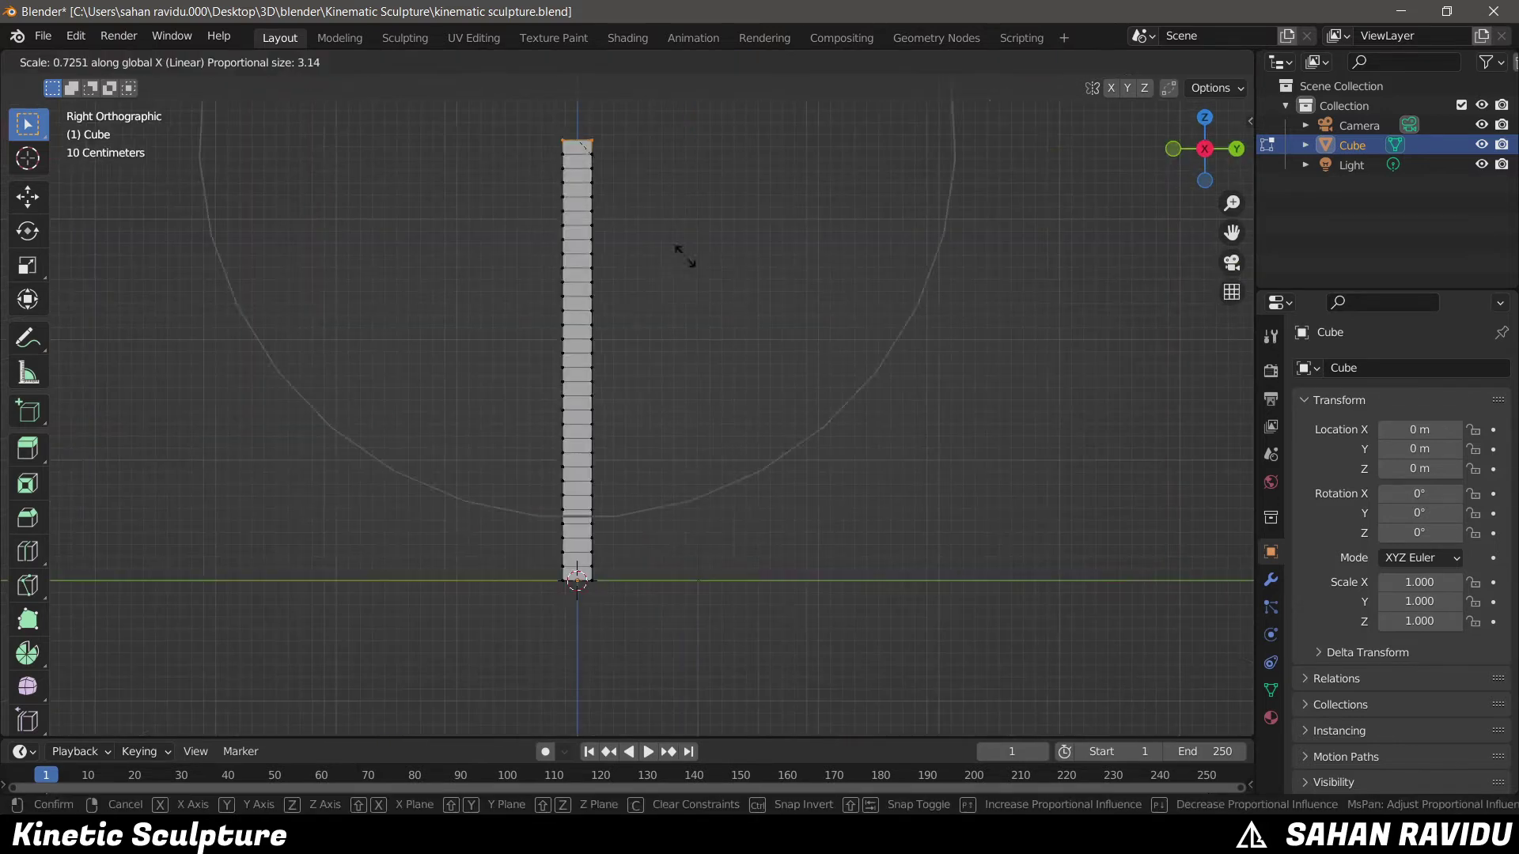
{"action": "middle_click_drag", "start_coordinate": [625, 175], "coordinate": [192, 65]}
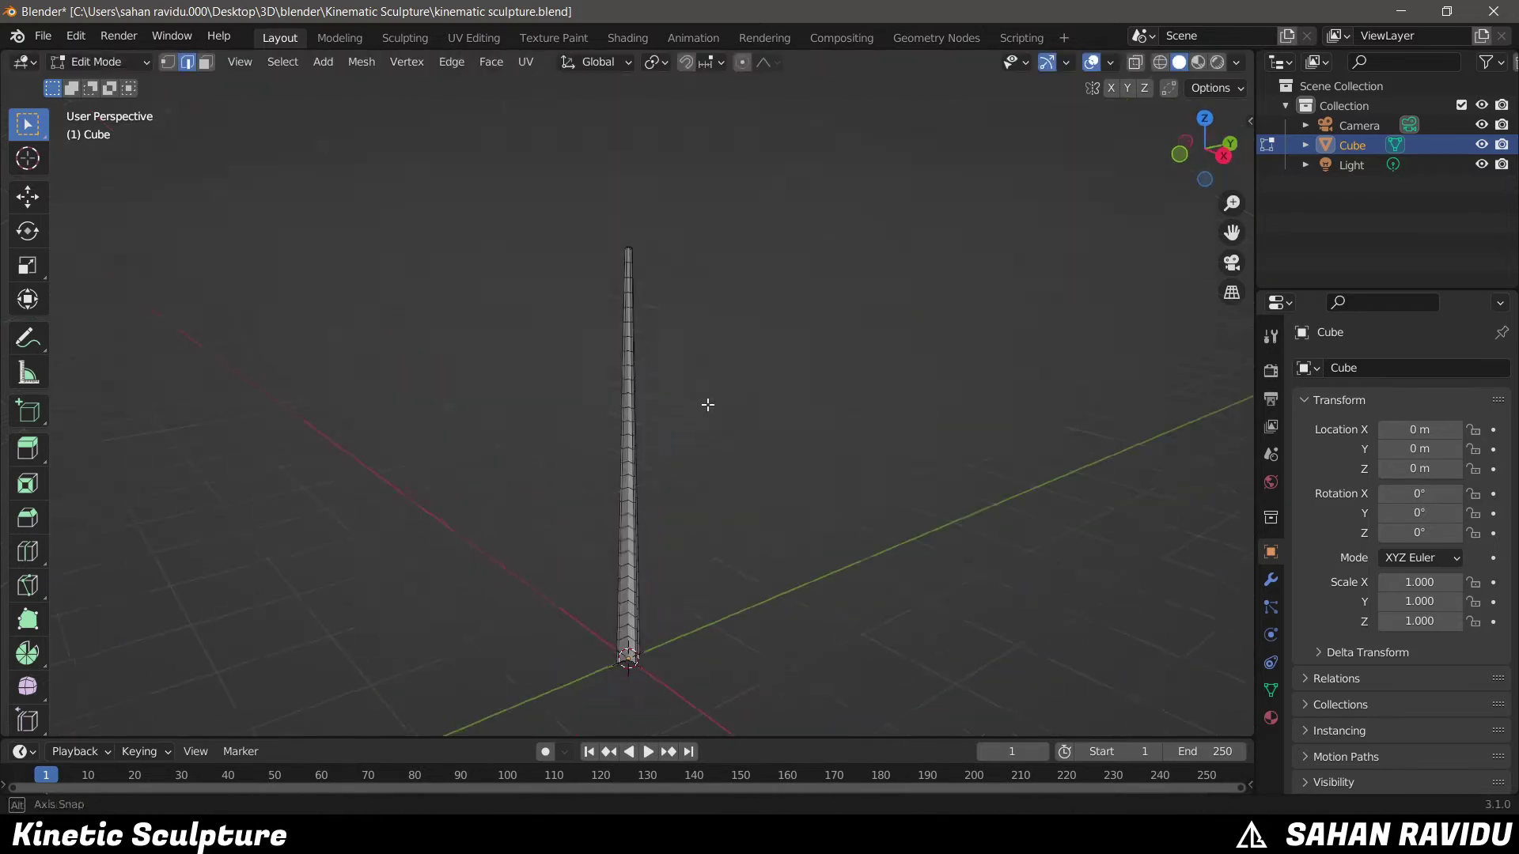
- Return to Object Mode and add a UV sphere at the origin
{"action": "key", "text": "Tab"}
{"action": "key", "text": "shift+a"}
{"action": "left_click", "coordinate": [696, 483]}
- Keep only the sphere's bottom cap and move it up along Z to the origin
{"action": "key", "text": "Tab"}
{"action": "key", "text": "KP_3"}
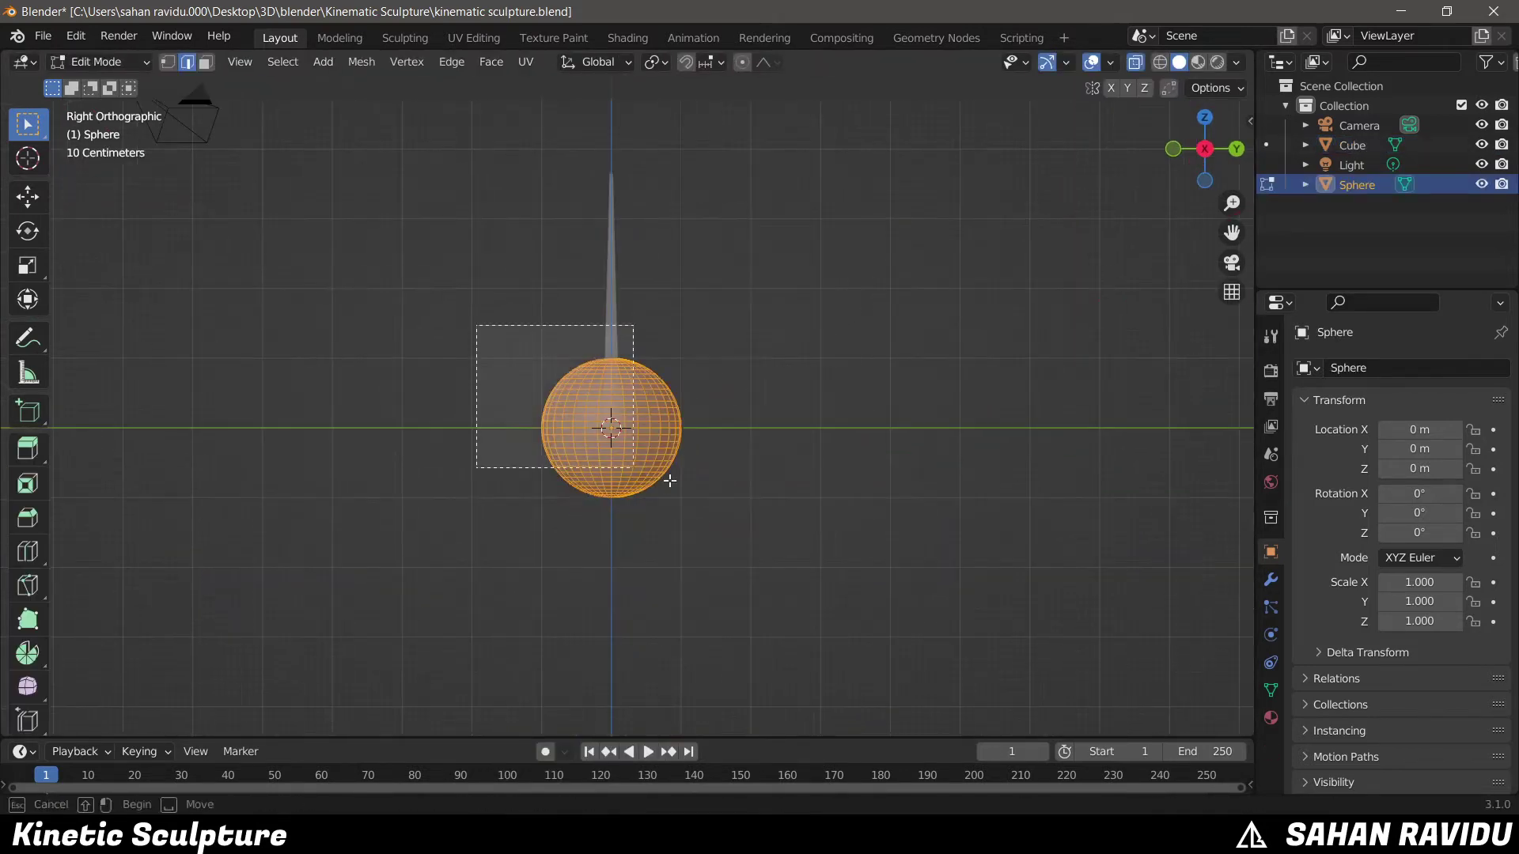
{"action": "scroll", "coordinate": [669, 479], "scroll_direction": "up", "scroll_amount": 4}
{"action": "key", "text": "h"}
{"action": "key", "text": "a"}
{"action": "key", "text": "g"}
{"action": "key", "text": "z"}
{"action": "left_click", "coordinate": [721, 383]}
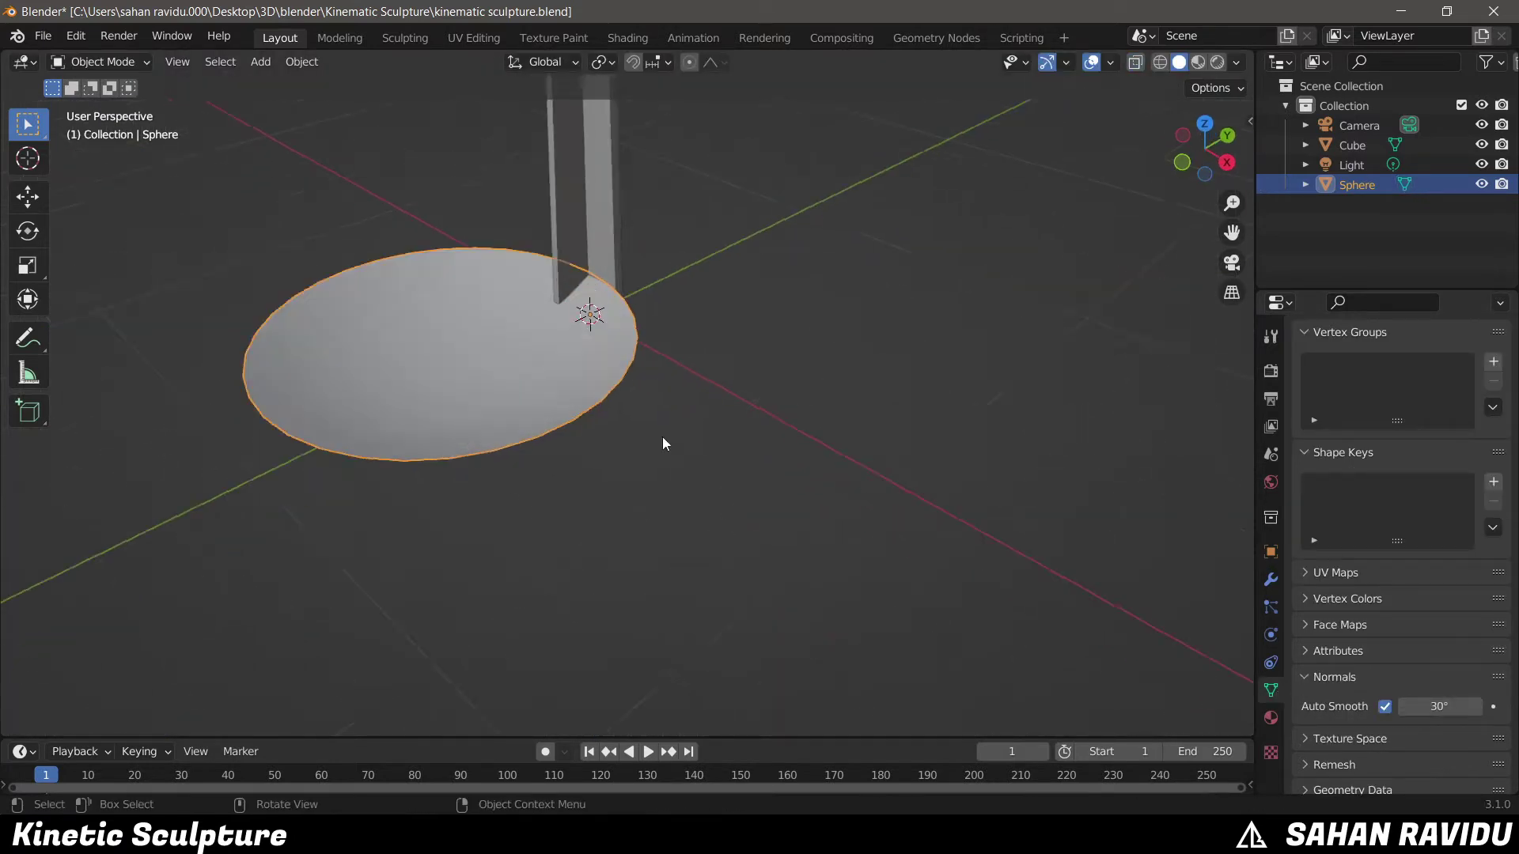
- Array the dish with an Empty as object offset, raising and scaling the Empty to stack shrinking discs
{"action": "left_click", "coordinate": [1159, 696]}
{"action": "mouse_move", "coordinate": [1159, 696]}
{"action": "middle_mouse_down"}
{"action": "mouse_move", "coordinate": [678, 372]}
{"action": "mouse_move", "coordinate": [610, 485]}
{"action": "middle_mouse_up"}
{"action": "scroll", "coordinate": [562, 580], "scroll_direction": "up", "scroll_amount": 4}
{"action": "key", "text": "shift+a"}
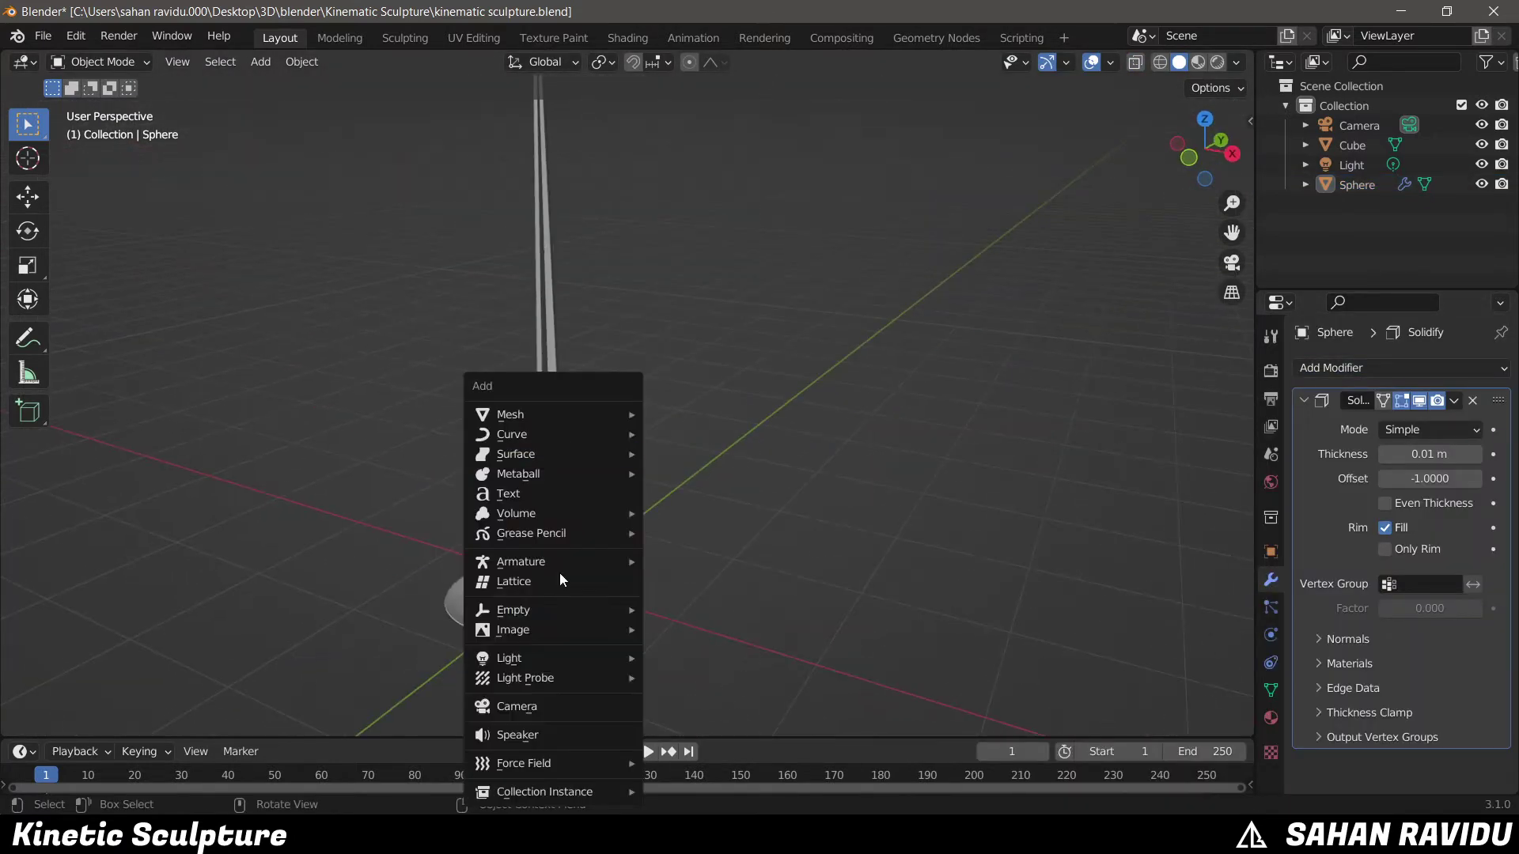
{"action": "left_click", "coordinate": [721, 697]}
{"action": "left_click", "coordinate": [1333, 560]}
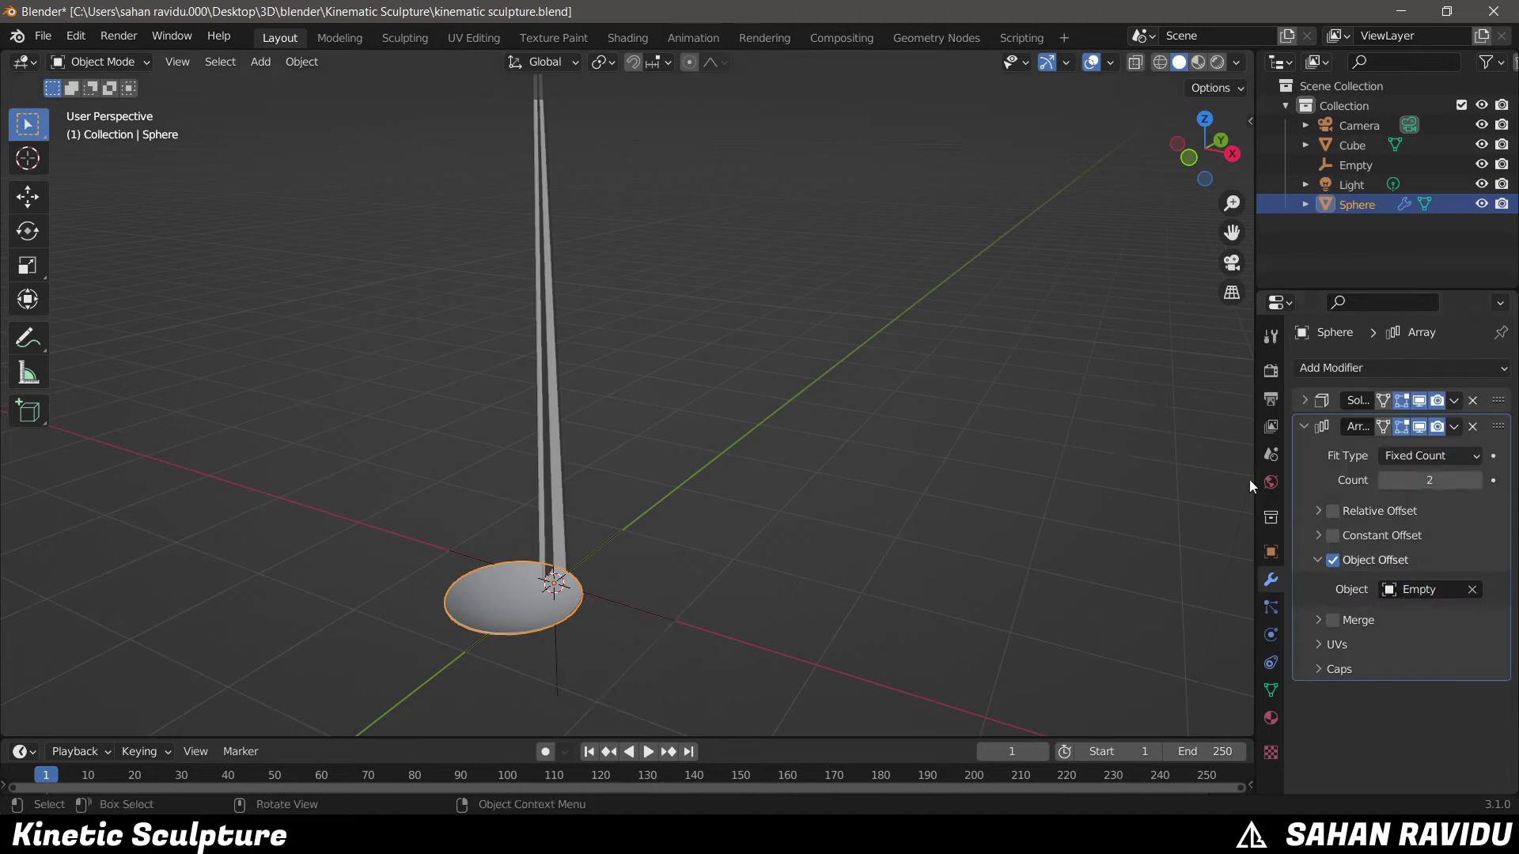
{"action": "left_click", "coordinate": [1355, 165]}
{"action": "key", "text": "g"}
{"action": "key", "text": "z"}
{"action": "left_click", "coordinate": [723, 549]}
{"action": "key", "text": "s"}
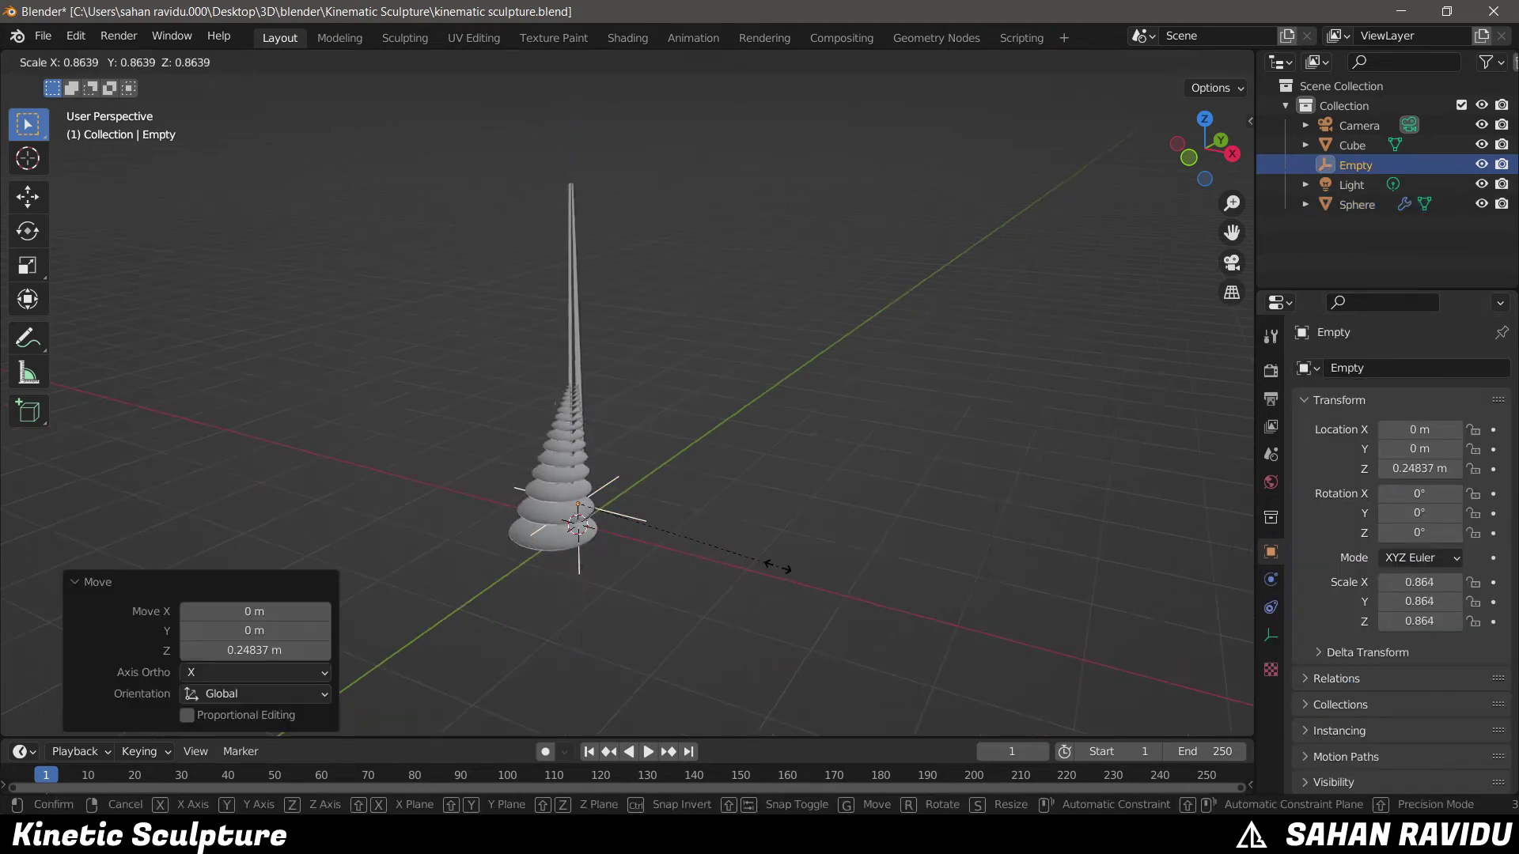
{"action": "left_click", "coordinate": [769, 478]}
- Add a NURBS path curve beside the disc stack
{"action": "middle_click_drag", "start_coordinate": [769, 478], "coordinate": [657, 586]}
{"action": "key", "text": "shift+a"}
{"action": "key", "text": "Escape"}
{"action": "middle_click_drag", "start_coordinate": [567, 413], "coordinate": [566, 479]}
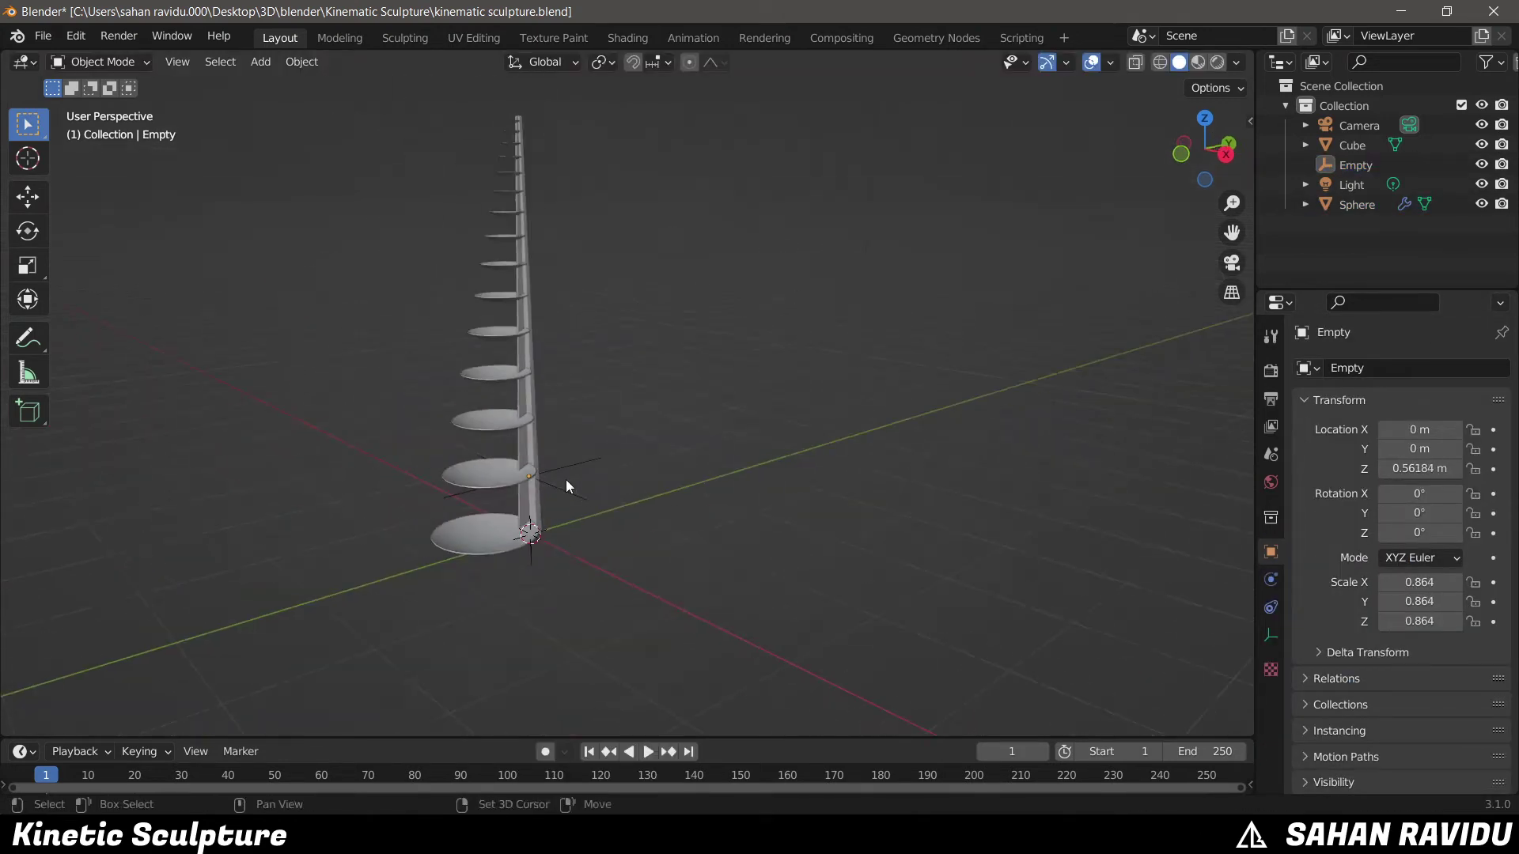
{"action": "key", "text": "shift+a"}
{"action": "left_click", "coordinate": [666, 397]}
- Bend the path into an arc by raising its centre point and spreading the sides
{"action": "key", "text": "shift+a"}
{"action": "left_click", "coordinate": [665, 481]}
{"action": "key", "text": "KP_7"}
{"action": "key", "text": "Tab"}
{"action": "key", "text": "g"}
{"action": "key", "text": "y"}
{"action": "left_click_drag", "start_coordinate": [640, 535], "coordinate": [639, 335]}
{"action": "left_click", "coordinate": [894, 438]}
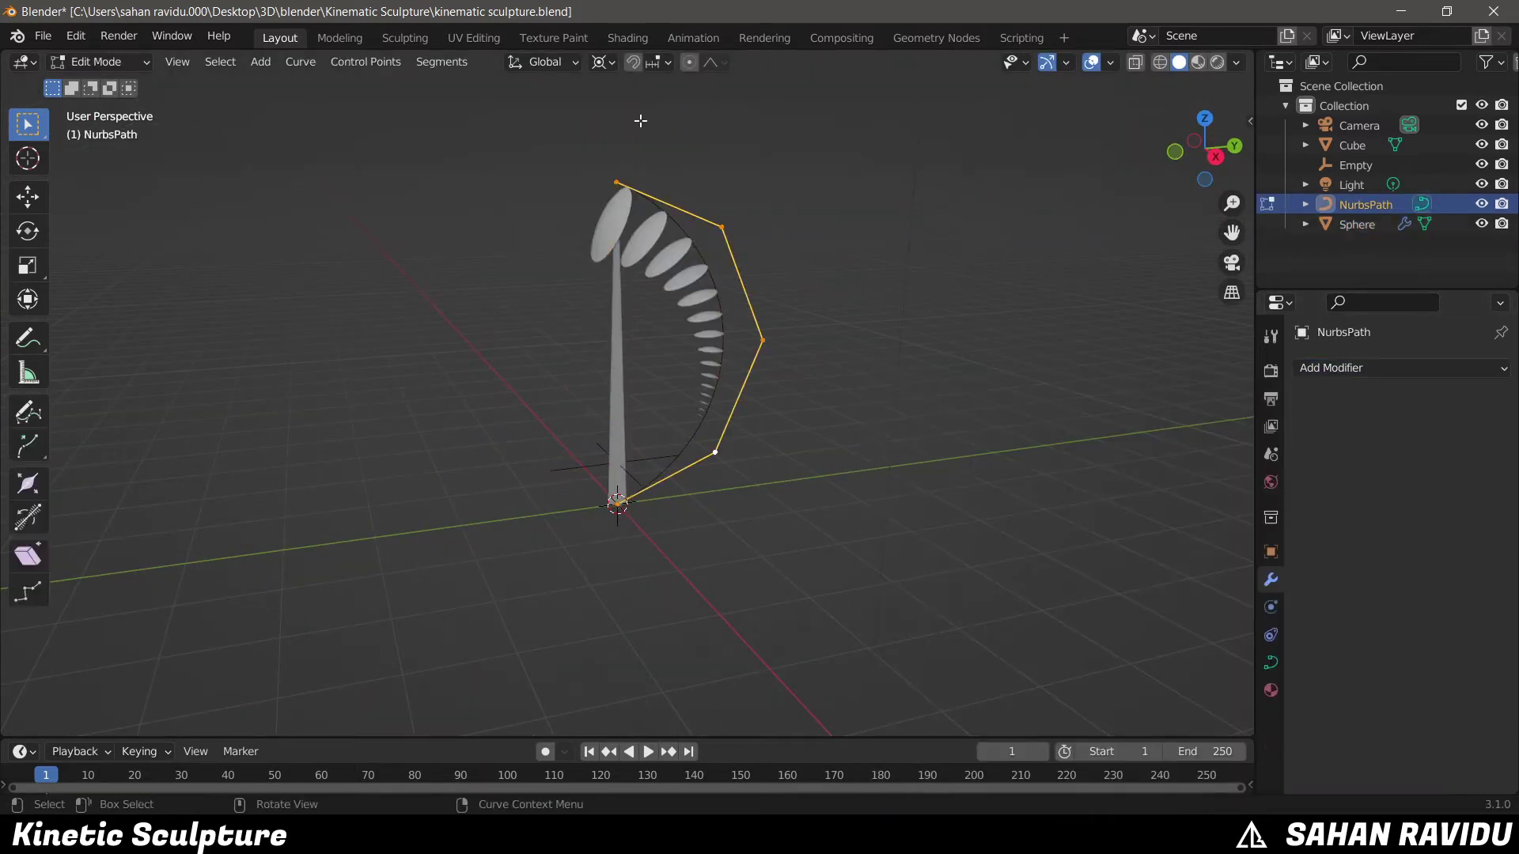
- Bend the discs and rod along NurbsPath with Curve modifiers, Array ordered above Solidify
{"action": "key", "text": "ctrl+shift+z"}
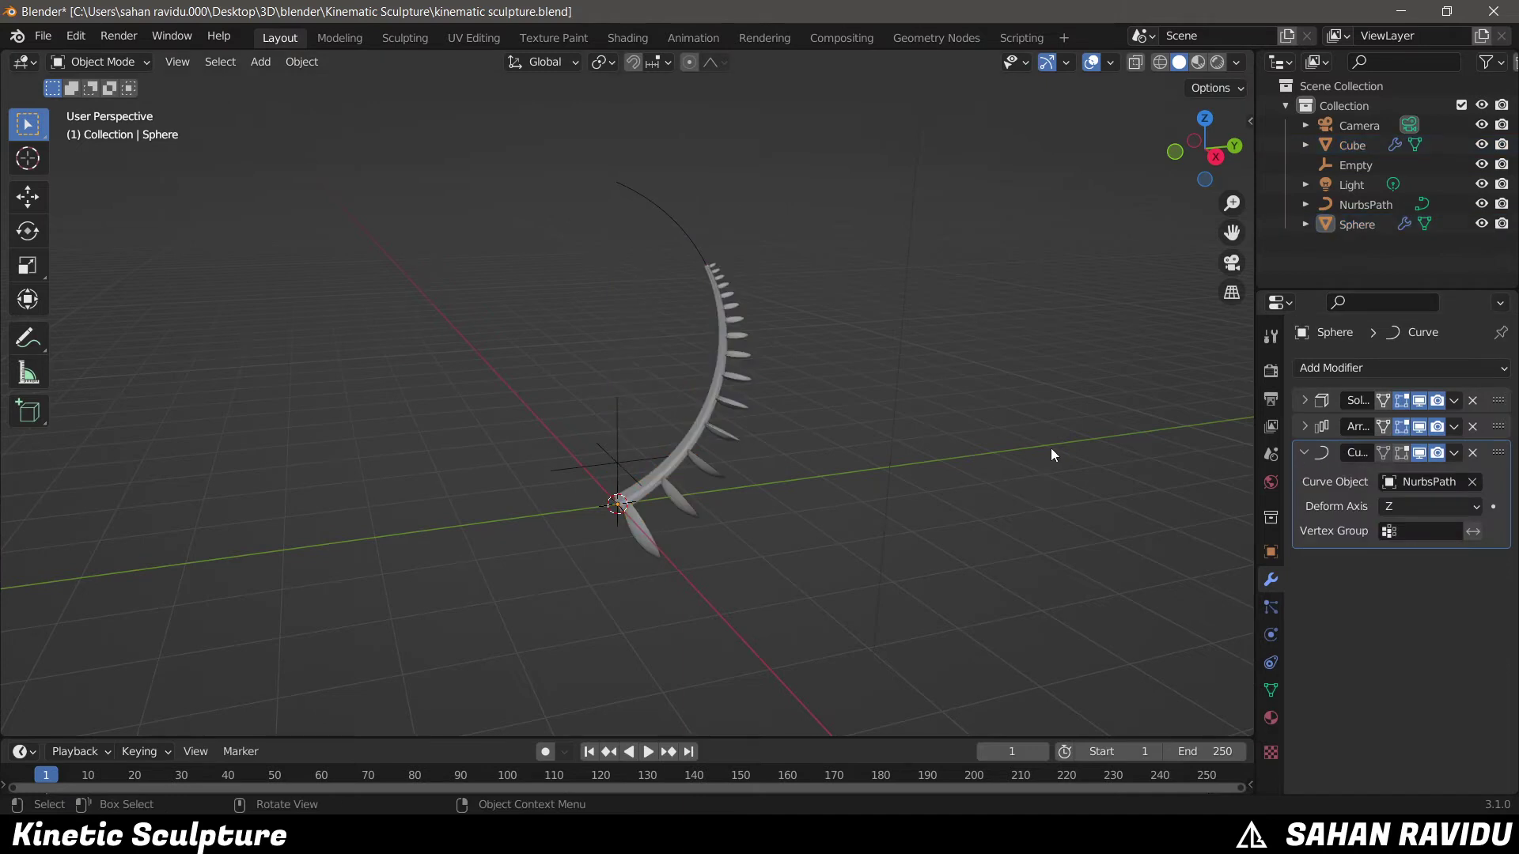
{"action": "key", "text": "Tab"}
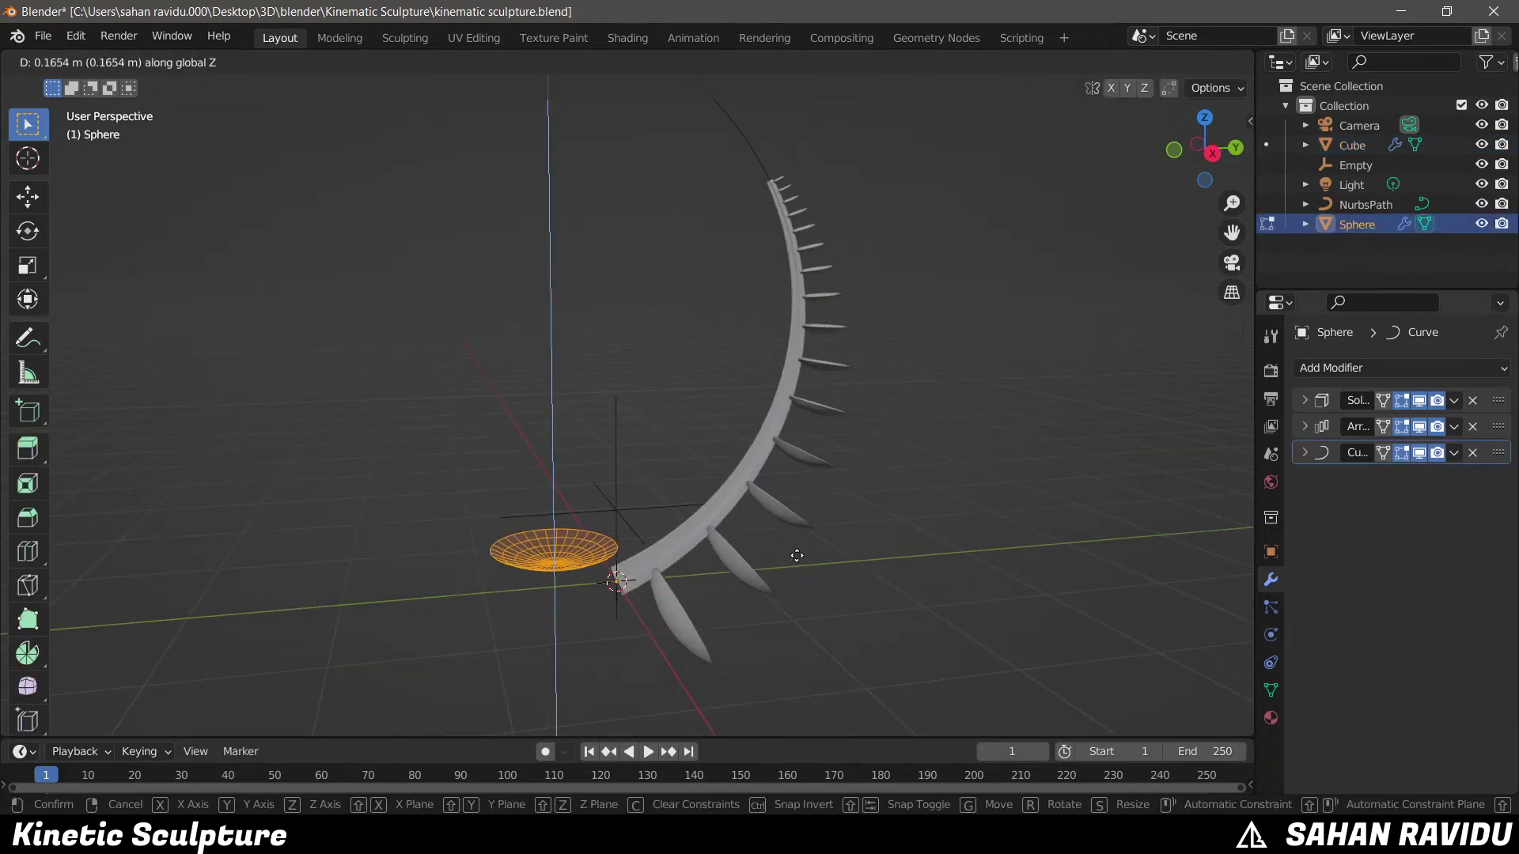
{"action": "left_click", "coordinate": [796, 559]}
{"action": "key", "text": "ctrl+z"}
{"action": "key", "text": "ctrl+z"}
{"action": "mouse_move", "coordinate": [850, 530]}
{"action": "middle_mouse_down"}
{"action": "mouse_move", "coordinate": [675, 584]}
{"action": "mouse_move", "coordinate": [606, 624]}
{"action": "middle_mouse_up"}
{"action": "key", "text": "ctrl+z"}
{"action": "key", "text": "ctrl+z"}
{"action": "key", "text": "ctrl+z"}
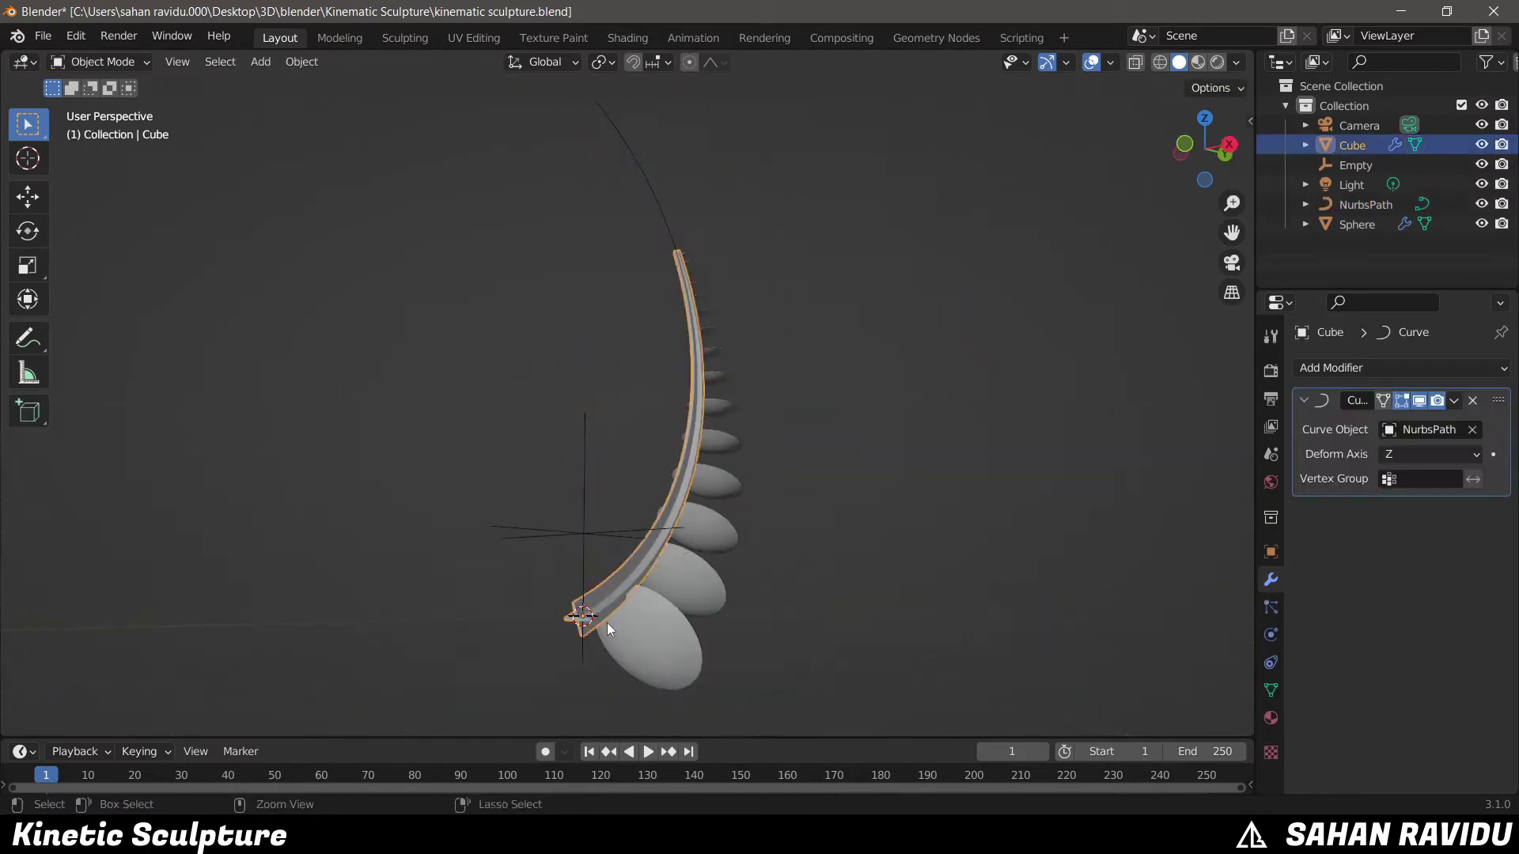
{"action": "left_click", "coordinate": [601, 62]}
{"action": "left_click", "coordinate": [692, 127]}
{"action": "key", "text": "ctrl+z"}
{"action": "middle_click_drag", "start_coordinate": [692, 316], "coordinate": [1055, 572]}
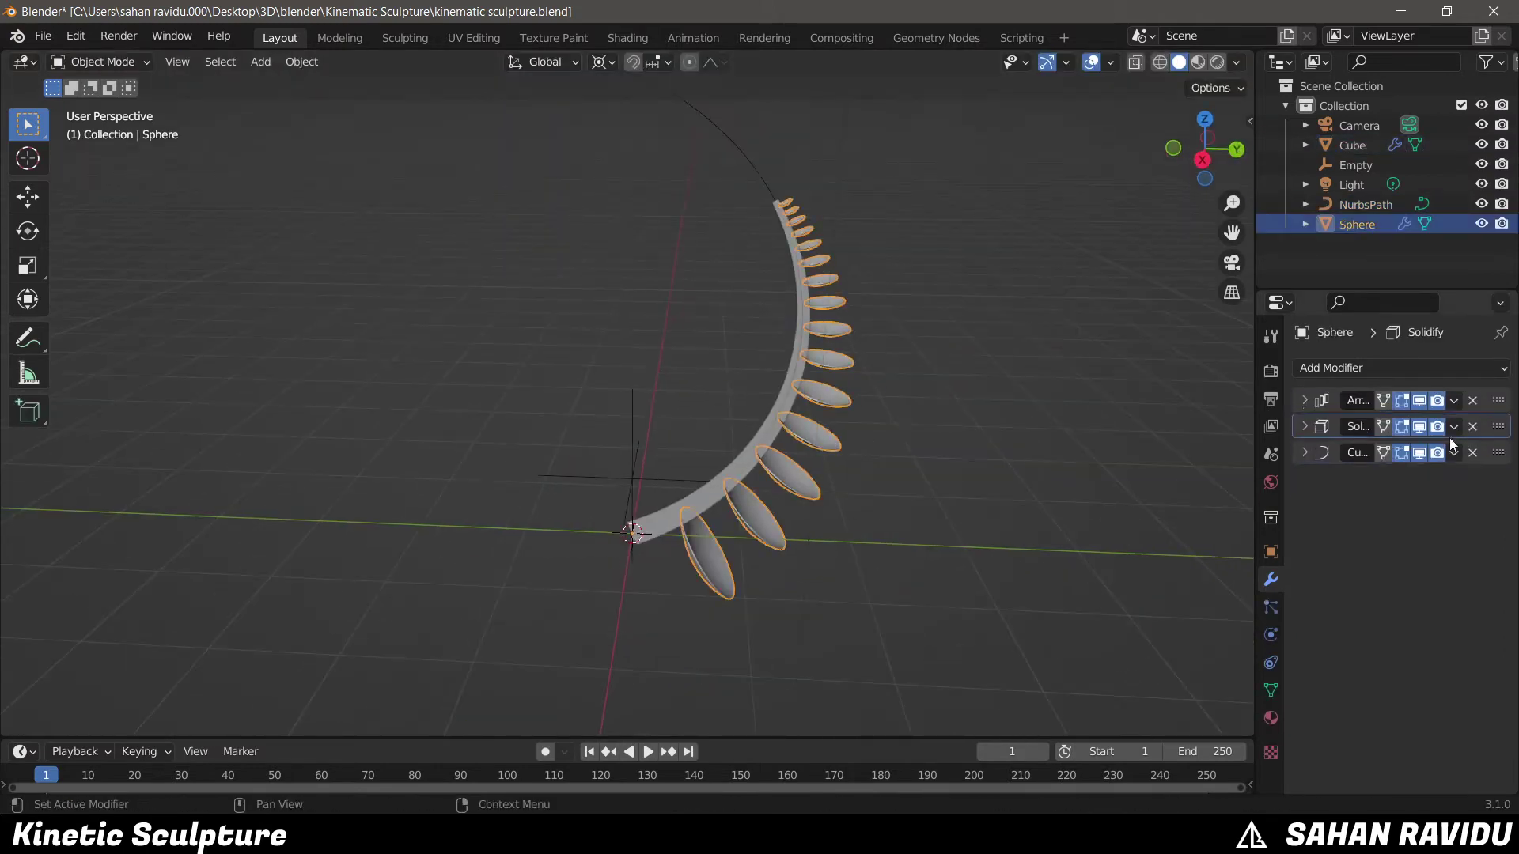
{"action": "middle_click_drag", "start_coordinate": [824, 434], "coordinate": [715, 539]}
- Add a cube-shaped empty at the origin scaled to 0.426
{"action": "key", "text": "shift+a"}
{"action": "left_click", "coordinate": [839, 681]}
{"action": "key", "text": "s"}
{"action": "left_click", "coordinate": [854, 545]}
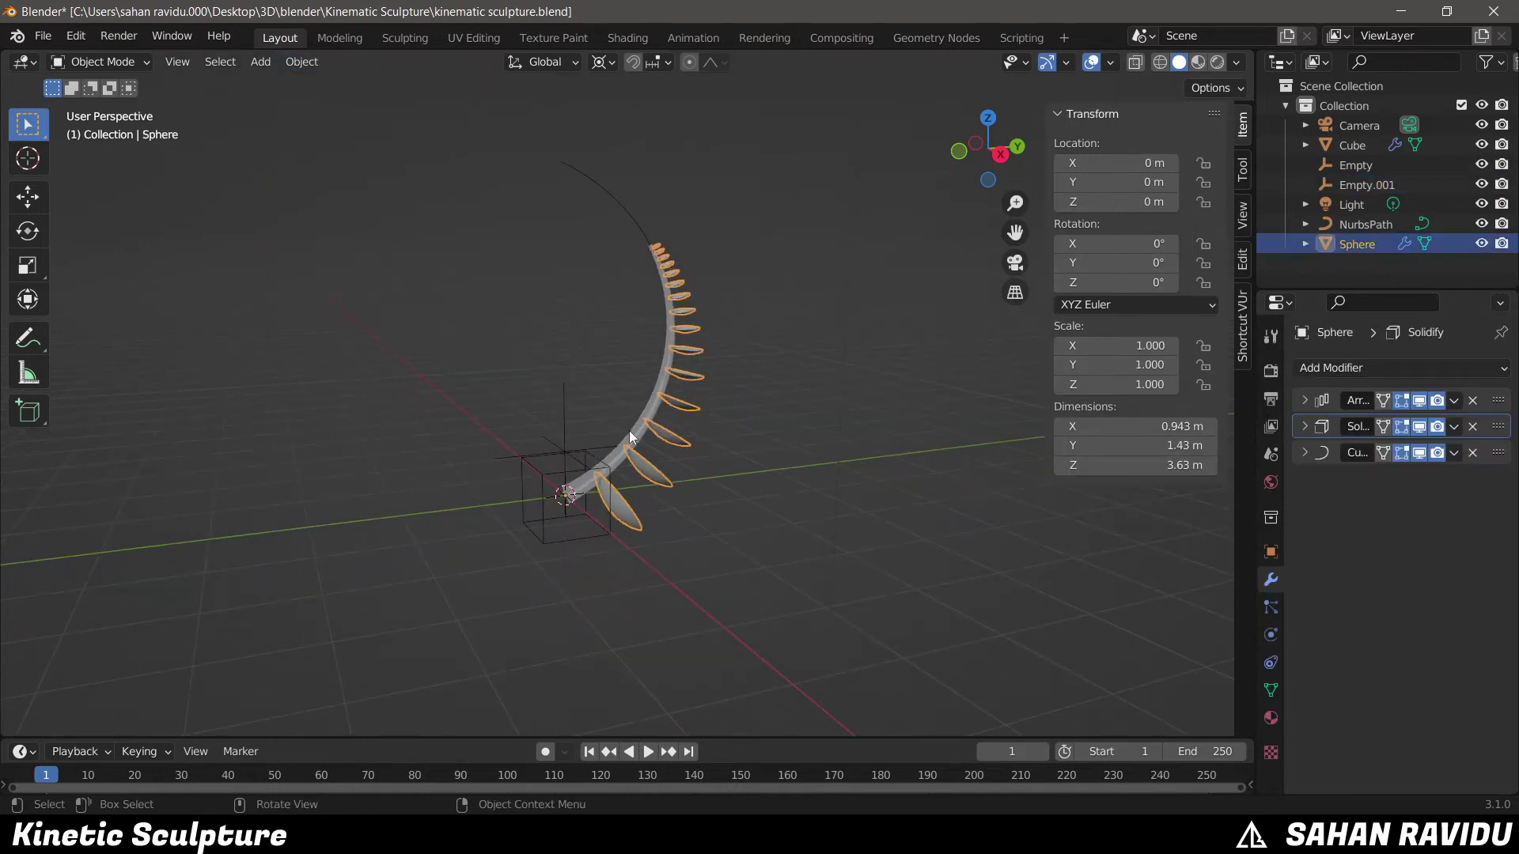
- Shrink the path to 0.719, then delete the unused Empty and NurbsPath
{"action": "left_click", "coordinate": [629, 434]}
{"action": "key", "text": "s"}
{"action": "left_click", "coordinate": [871, 609]}
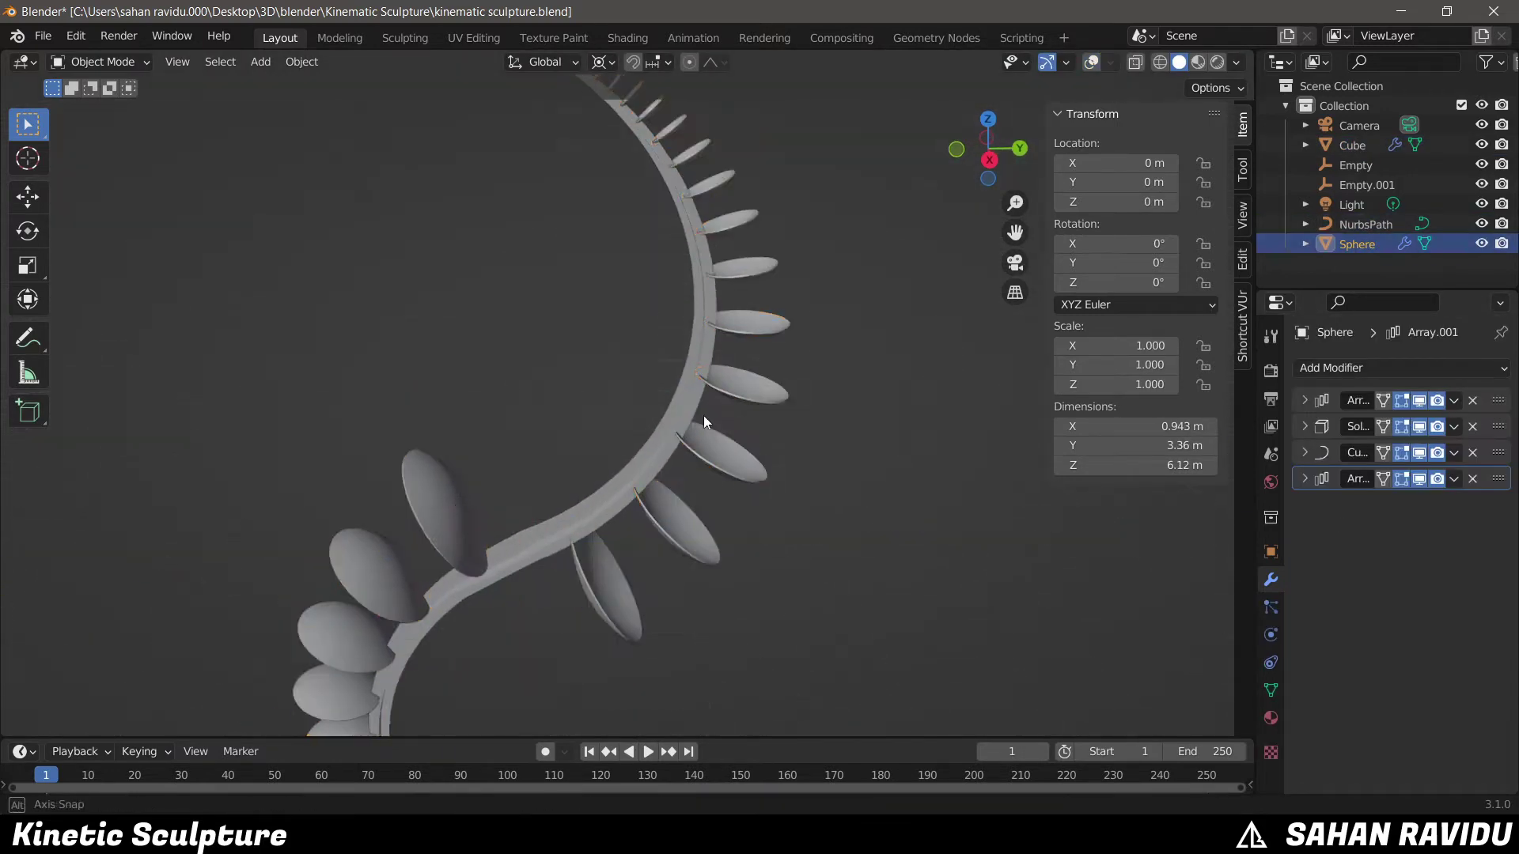
{"action": "left_click", "coordinate": [608, 475]}
{"action": "key", "text": "shift+alt+z"}
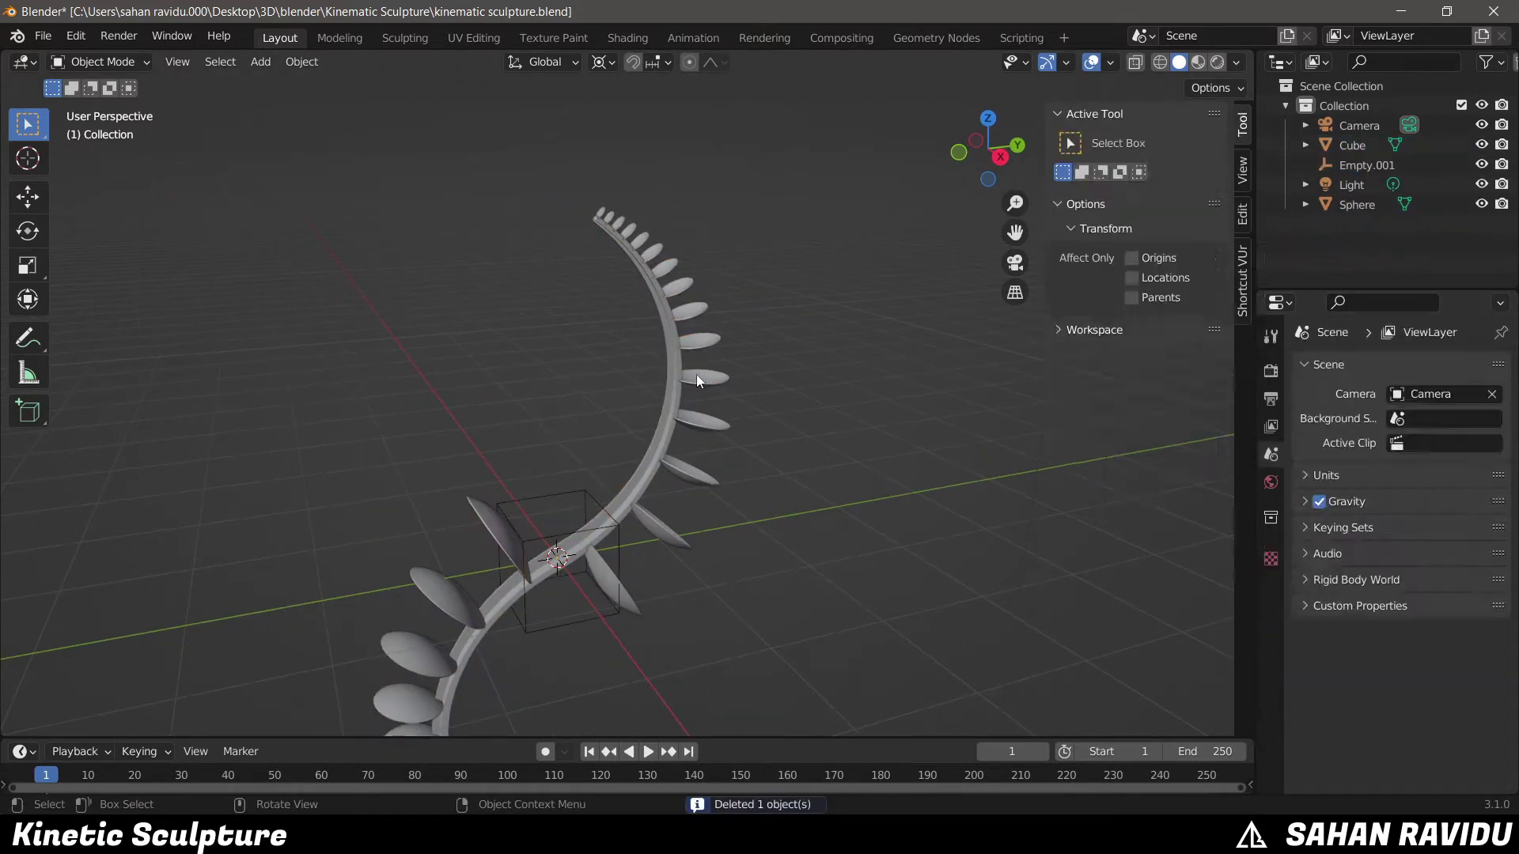
{"action": "left_click", "coordinate": [656, 477]}
- Raise the whole spine along Z in front view
{"action": "left_click", "coordinate": [652, 440]}
{"action": "key", "text": "KP_1"}
{"action": "key", "text": "g"}
{"action": "key", "text": "z"}
{"action": "left_click", "coordinate": [676, 463]}
{"action": "key", "text": "KP_1"}
- Make linked copies of the spine rotated -15° apart to form a full ring
{"action": "key", "text": "shift+d"}
{"action": "key", "text": "r"}
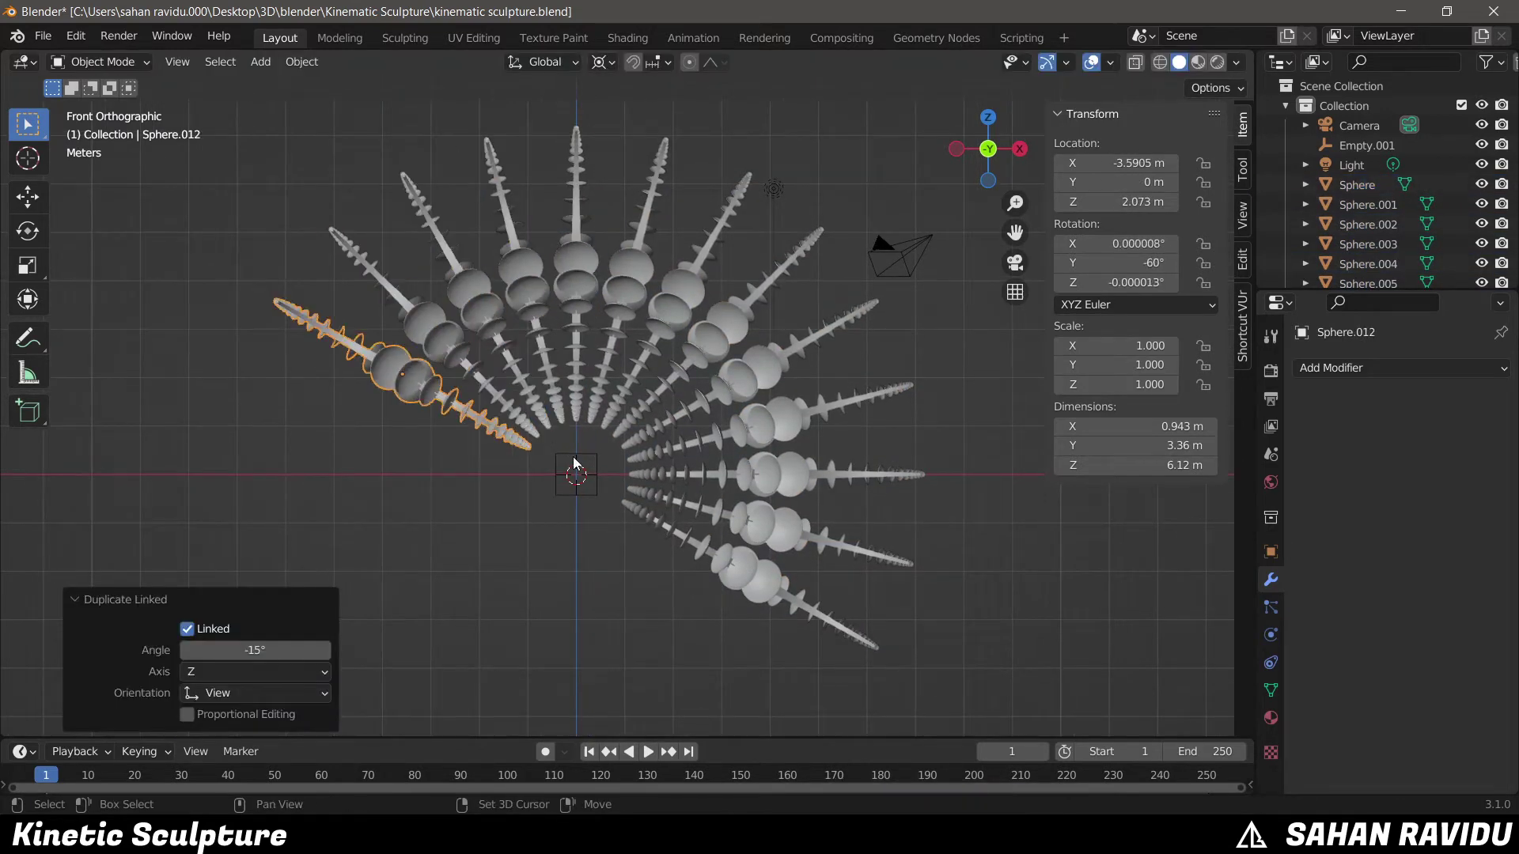
{"action": "middle_click_drag", "start_coordinate": [575, 463], "coordinate": [565, 519]}
- Give the spines a Copy Rotation constraint targeting Empty.001
{"action": "left_click", "coordinate": [973, 633]}
{"action": "left_click", "coordinate": [1271, 663]}
{"action": "left_click", "coordinate": [1400, 368]}
{"action": "left_click", "coordinate": [1203, 417]}
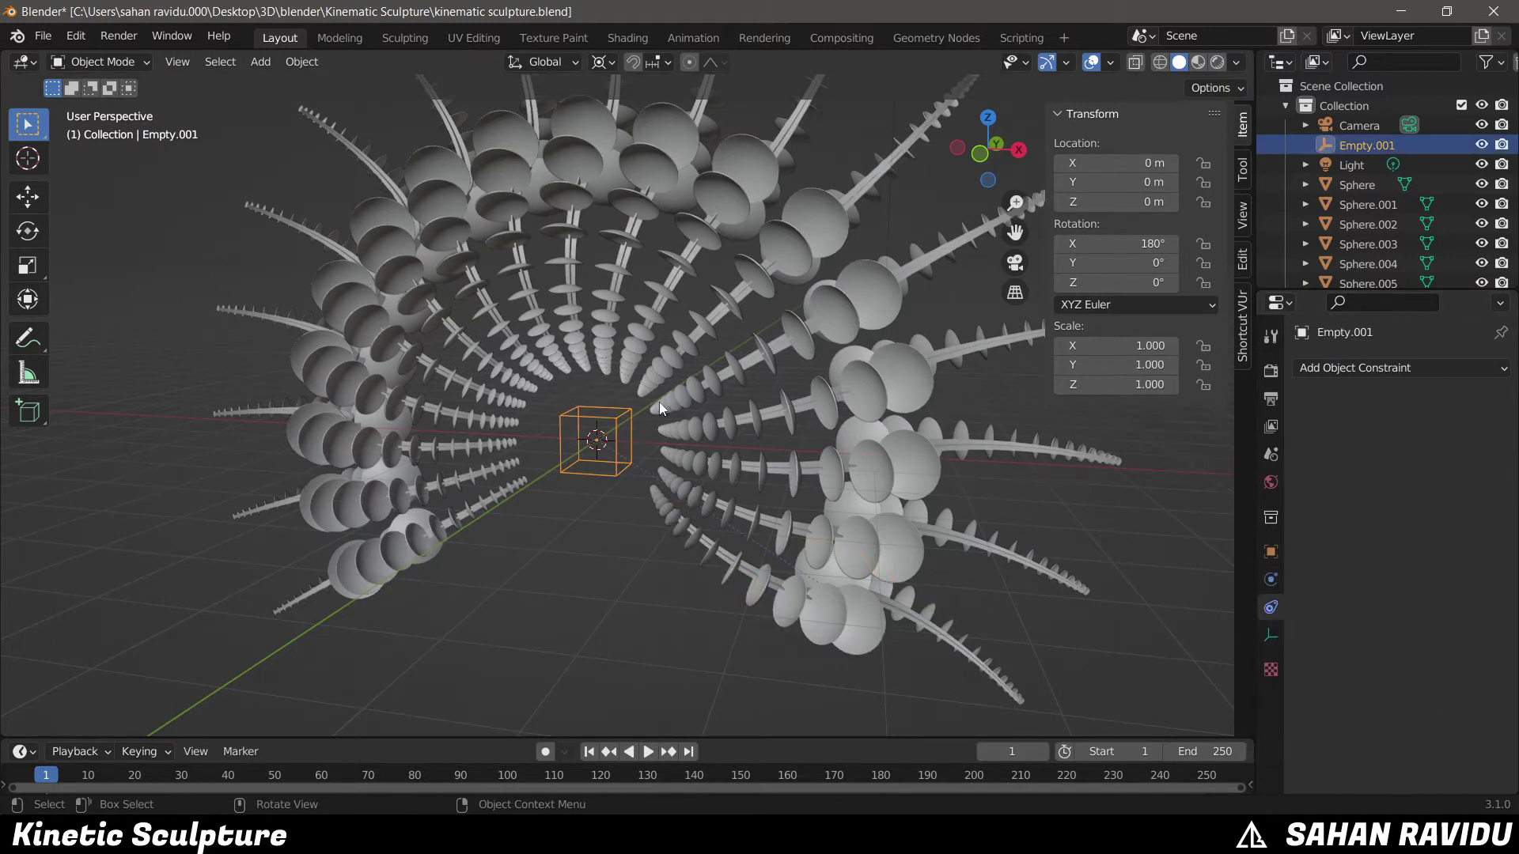
- Rotate Empty.001 by 74.5° on X to twist the fan
{"action": "left_click", "coordinate": [596, 441]}
{"action": "key", "text": "r"}
{"action": "key", "text": "x"}
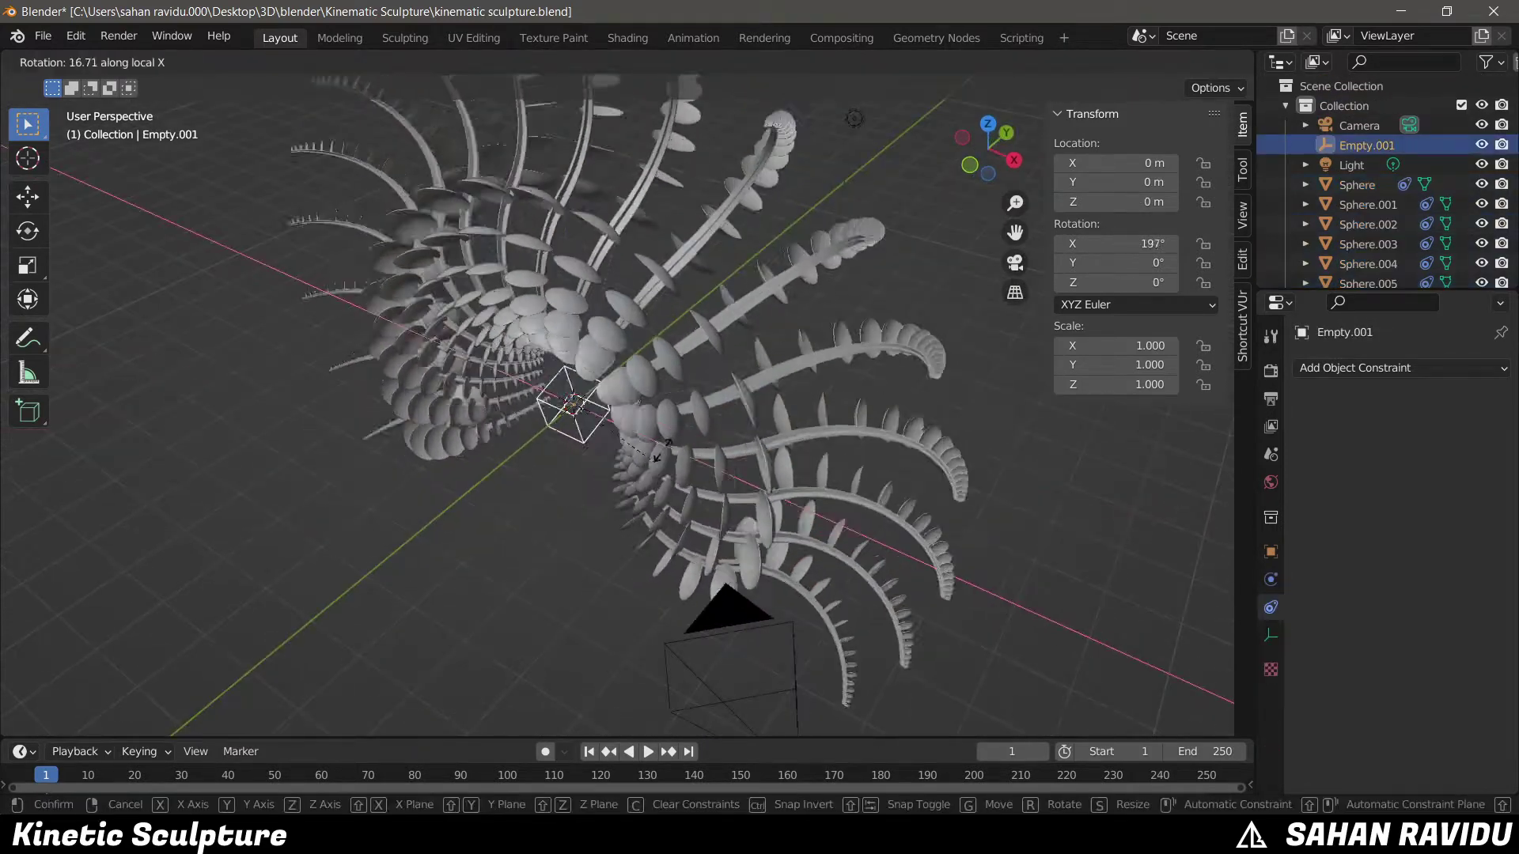
{"action": "left_click", "coordinate": [395, 500]}
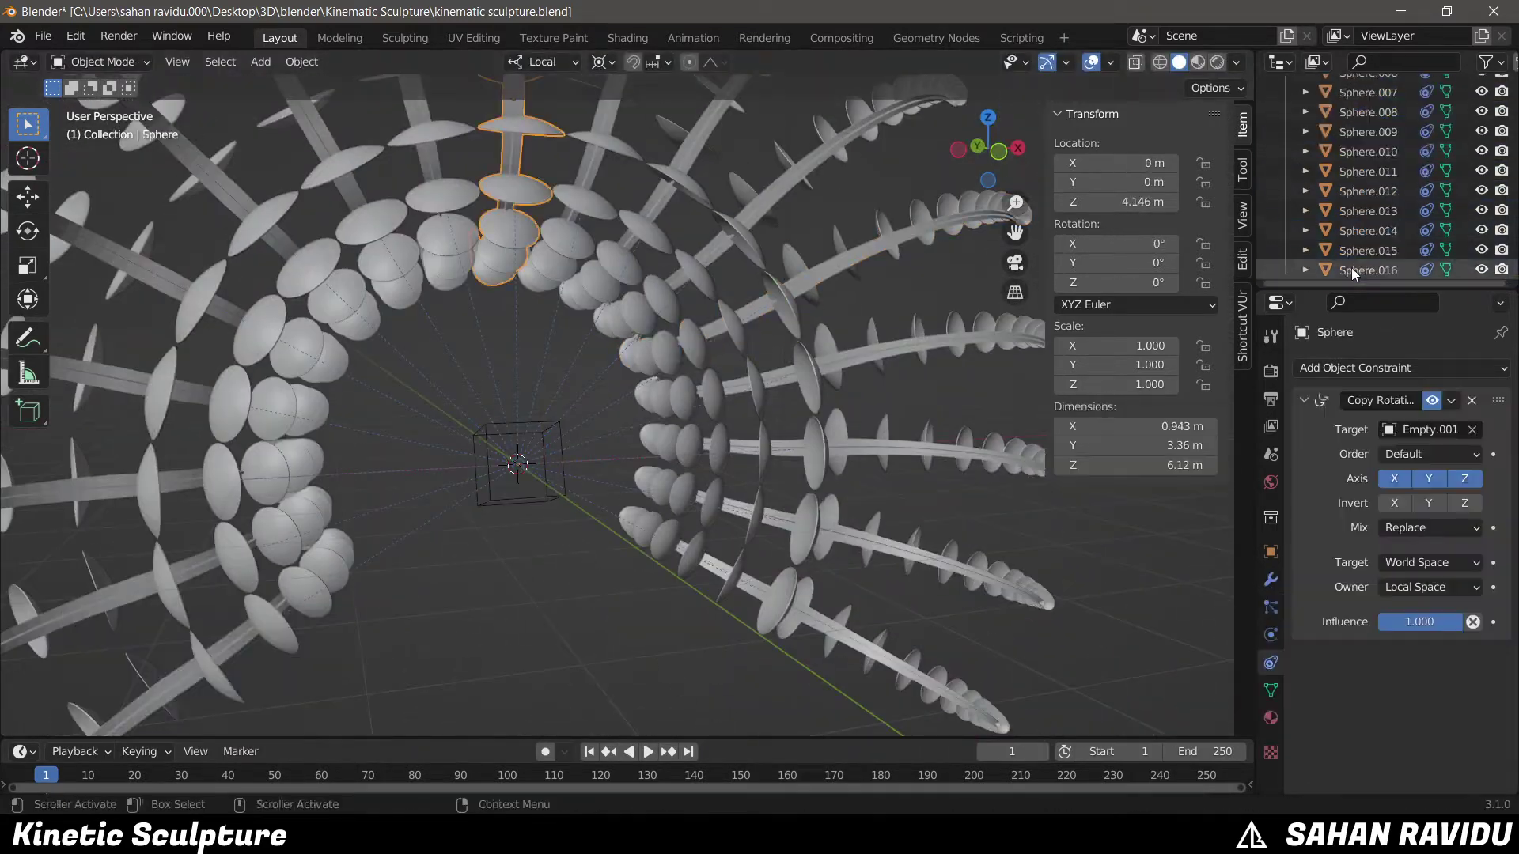
- Move the spines 0.11244 m along their local Z
{"action": "key", "text": "KP_3"}
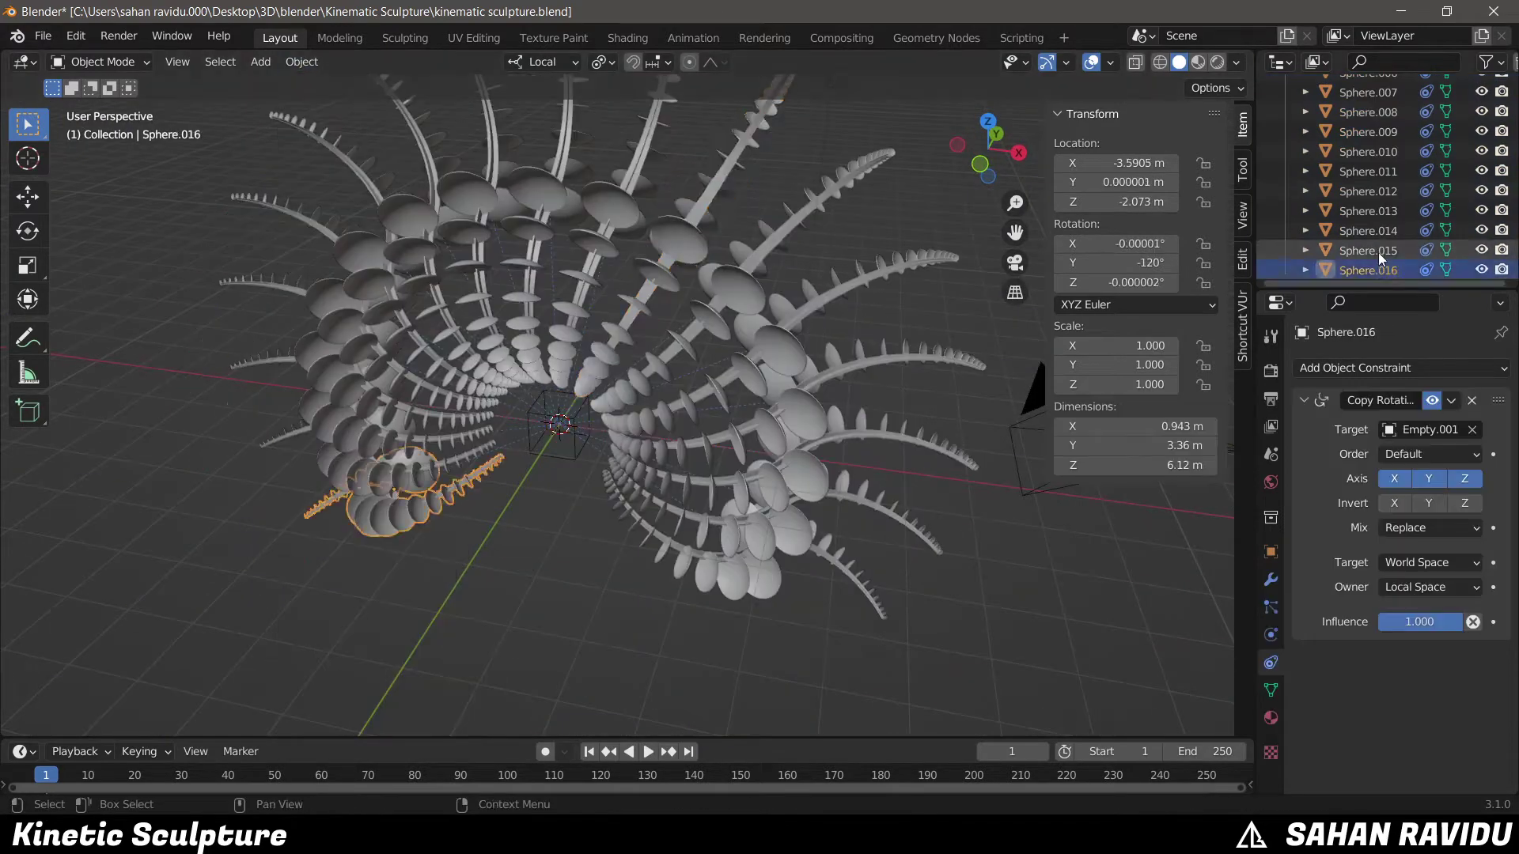
{"action": "key", "text": "g"}
{"action": "key", "text": "z"}
{"action": "left_click", "coordinate": [671, 479]}
- Rotate Empty.001 again on local X and add a 48-vertex circle of radius 4.26 m
{"action": "left_click", "coordinate": [559, 425]}
{"action": "key", "text": "r"}
{"action": "key", "text": "x"}
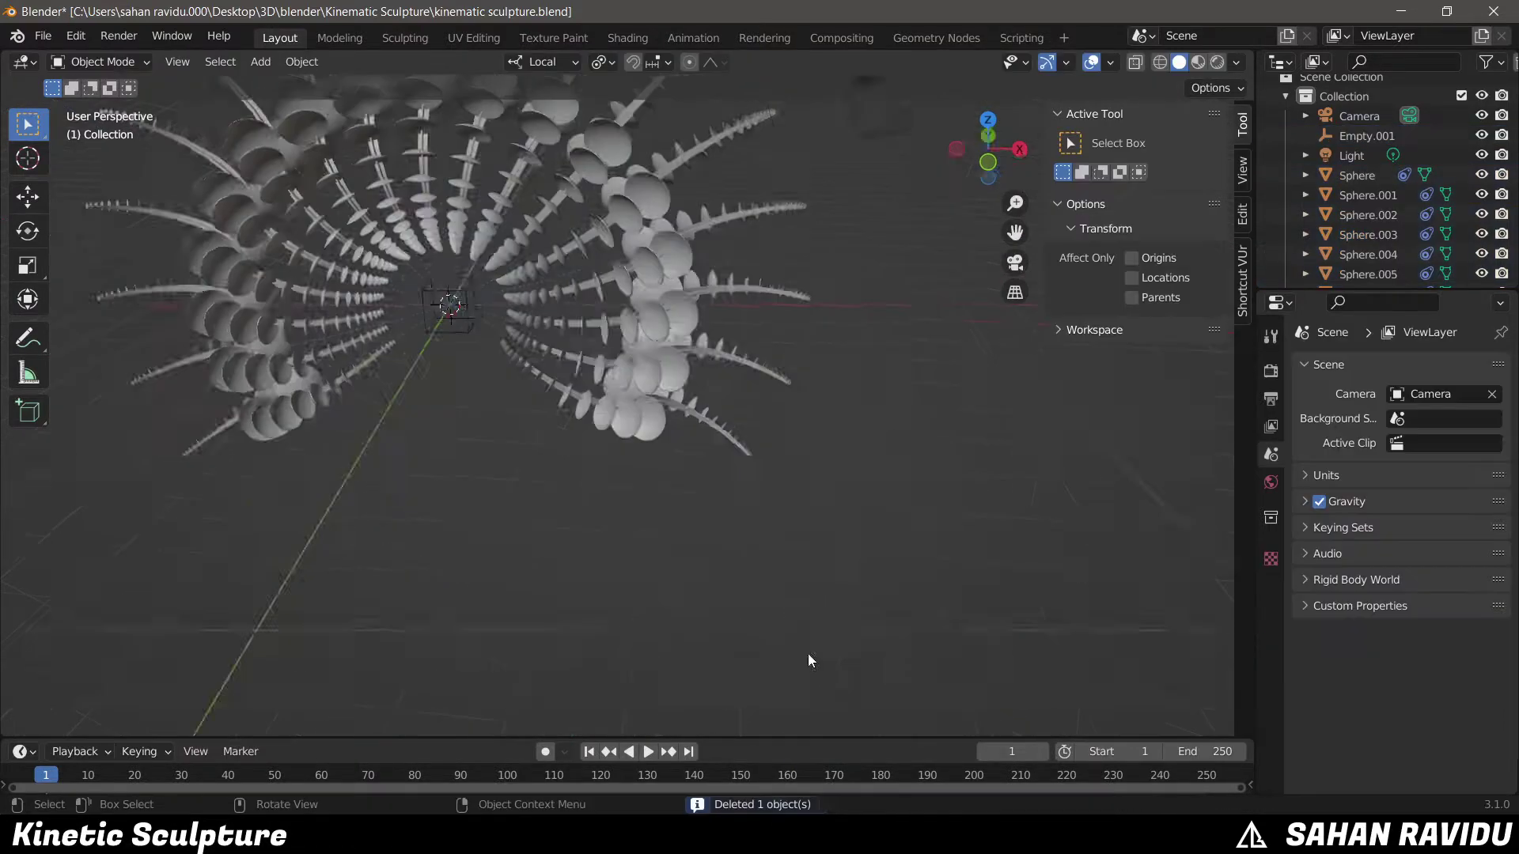
{"action": "key", "text": "shift+a"}
{"action": "left_click", "coordinate": [709, 452]}
- Smooth the skinned ring with level-1 subdivision
{"action": "scroll", "coordinate": [743, 383], "scroll_direction": "up", "scroll_amount": 4}
{"action": "scroll", "coordinate": [734, 396], "scroll_direction": "up", "scroll_amount": 4}
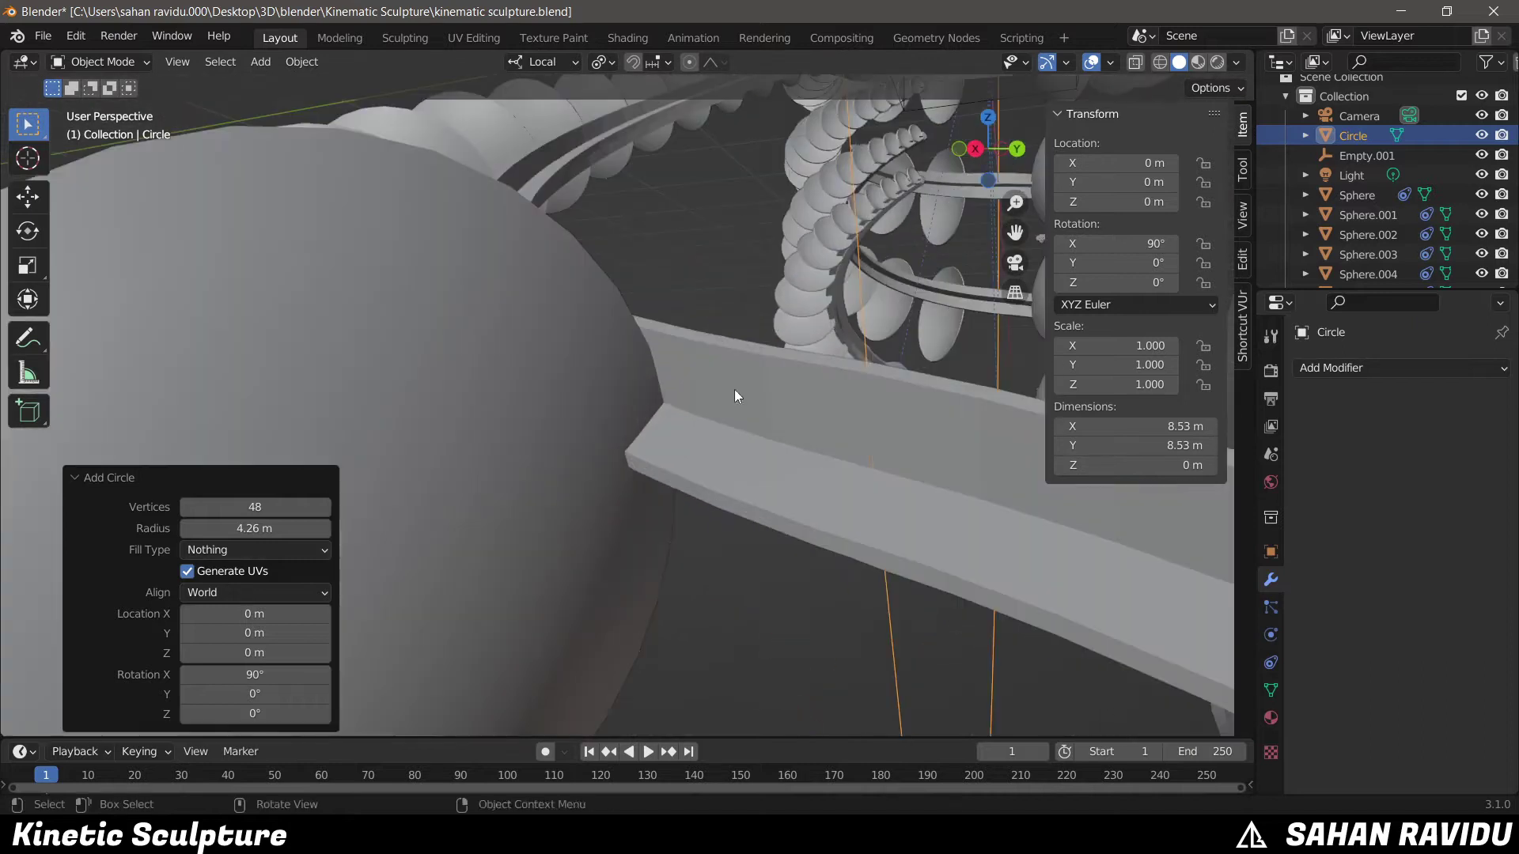
{"action": "scroll", "coordinate": [837, 553], "scroll_direction": "down", "scroll_amount": 5}
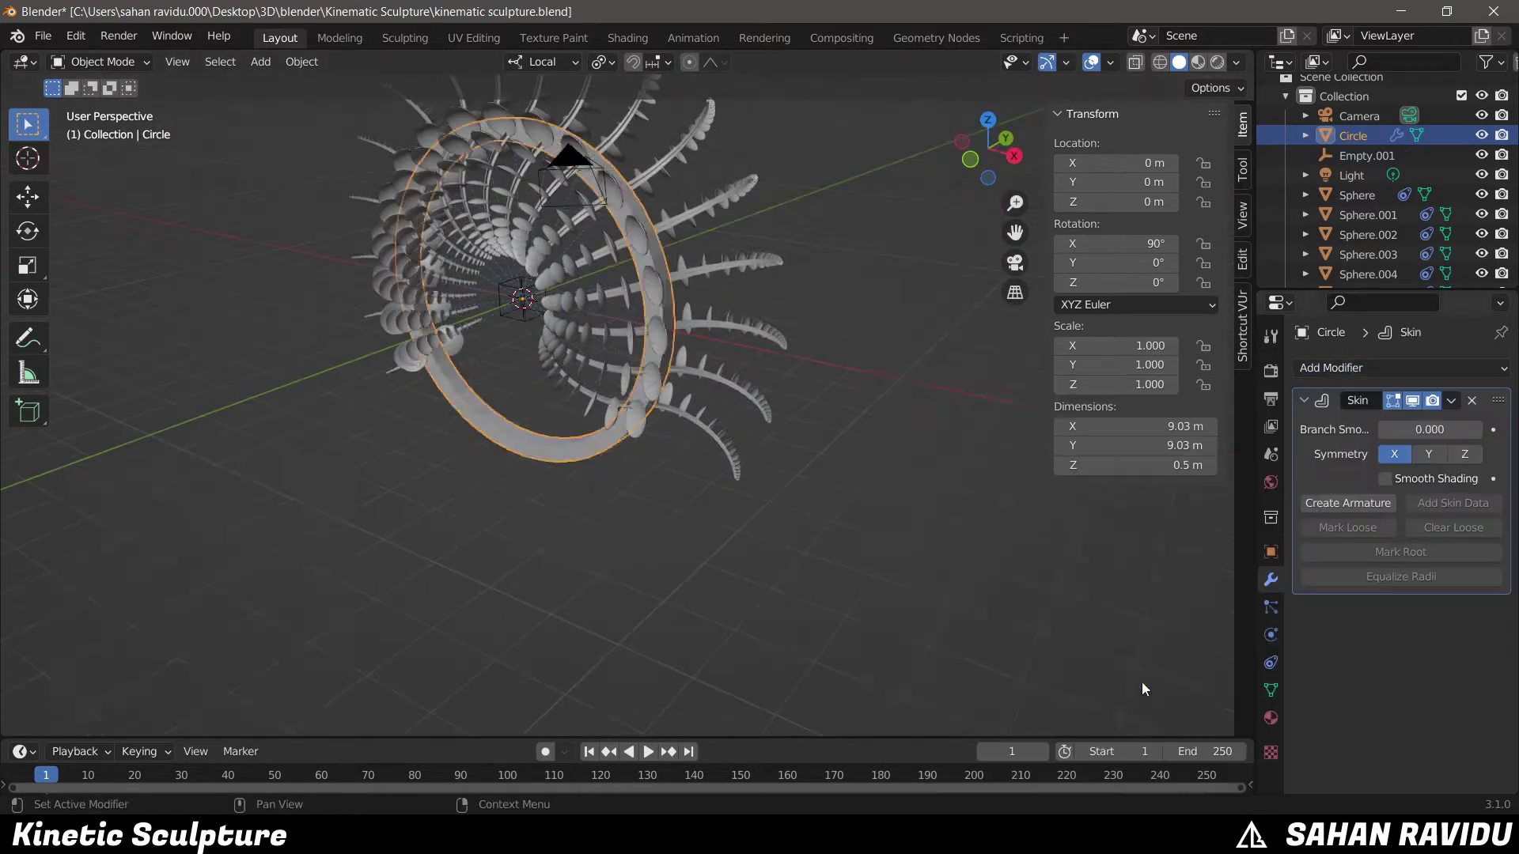
{"action": "middle_click_drag", "start_coordinate": [1142, 682], "coordinate": [781, 547]}
{"action": "key", "text": "ctrl+1"}
- Proportionally pull the ring's bottom vertices upward into a wave
{"action": "key", "text": "Tab"}
{"action": "key", "text": "KP_1"}
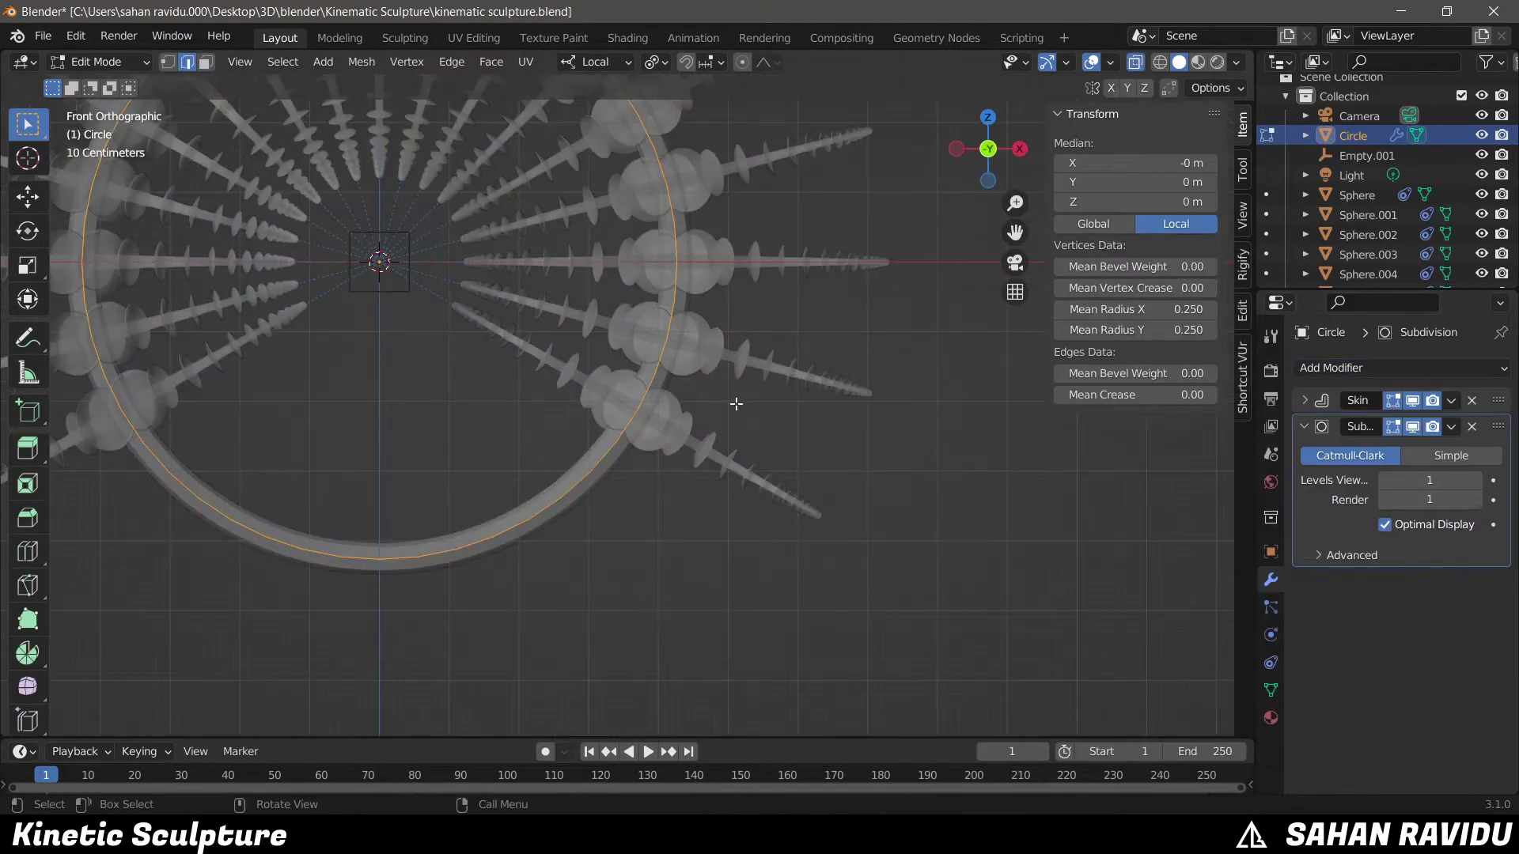
{"action": "right_click", "coordinate": [487, 556]}
{"action": "scroll", "coordinate": [488, 556], "scroll_direction": "down", "scroll_amount": 2}
{"action": "left_click", "coordinate": [597, 62]}
{"action": "key", "text": "g"}
{"action": "key", "text": "Escape"}
{"action": "left_click", "coordinate": [778, 61]}
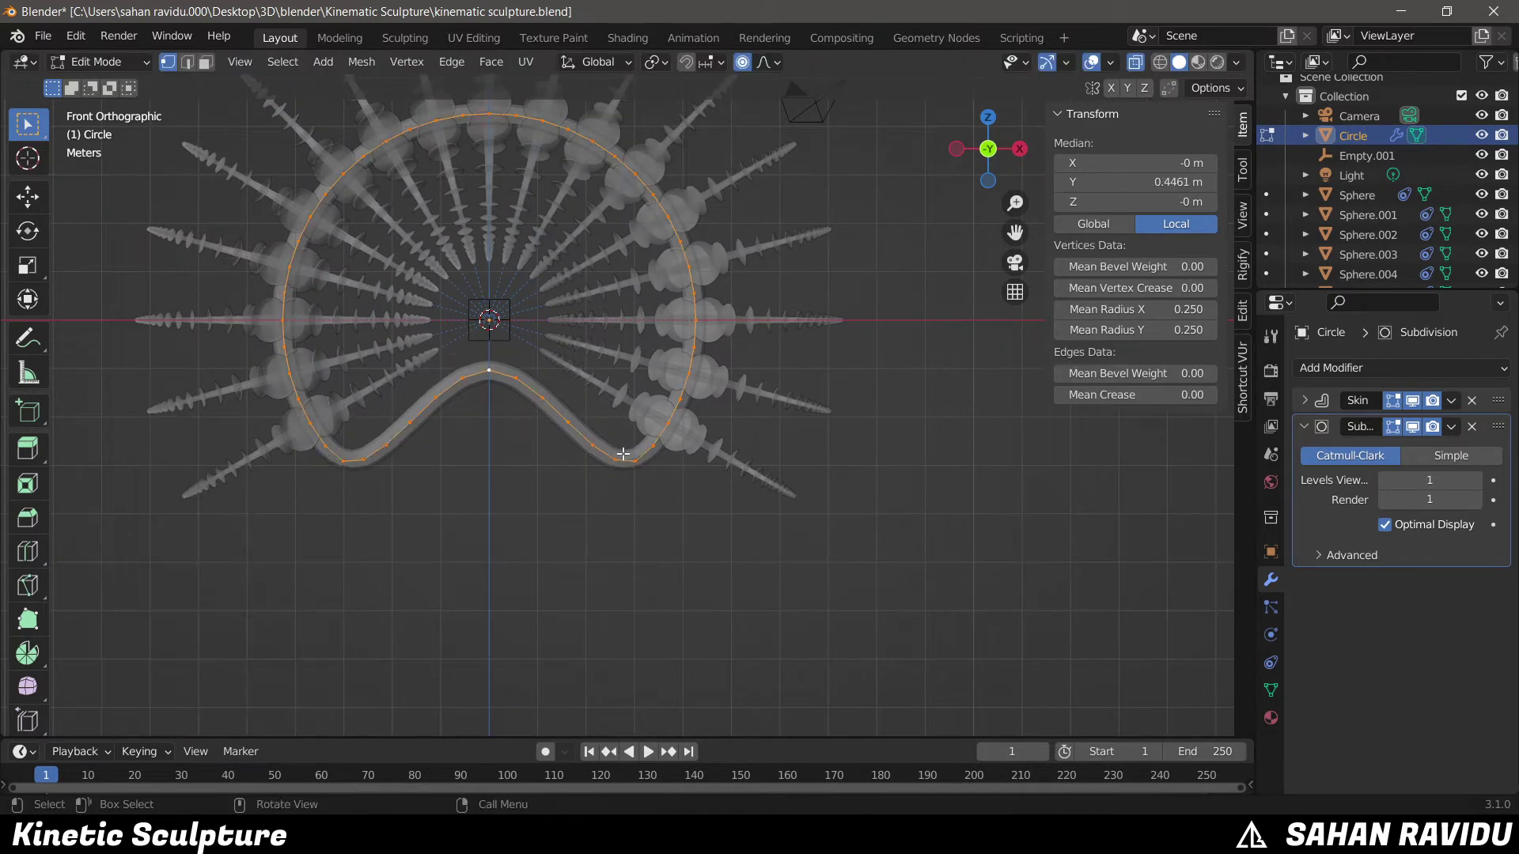
{"action": "left_click", "coordinate": [506, 397]}
{"action": "scroll", "coordinate": [499, 542], "scroll_direction": "up", "scroll_amount": 4}
{"action": "left_click", "coordinate": [639, 485]}
{"action": "scroll", "coordinate": [693, 560], "scroll_direction": "down", "scroll_amount": 2}
{"action": "key", "text": "Tab"}
{"action": "mouse_move", "coordinate": [459, 546]}
{"action": "middle_mouse_down"}
{"action": "mouse_move", "coordinate": [462, 563]}
{"action": "mouse_move", "coordinate": [535, 405]}
{"action": "mouse_move", "coordinate": [590, 511]}
{"action": "mouse_move", "coordinate": [963, 505]}
{"action": "middle_mouse_up"}
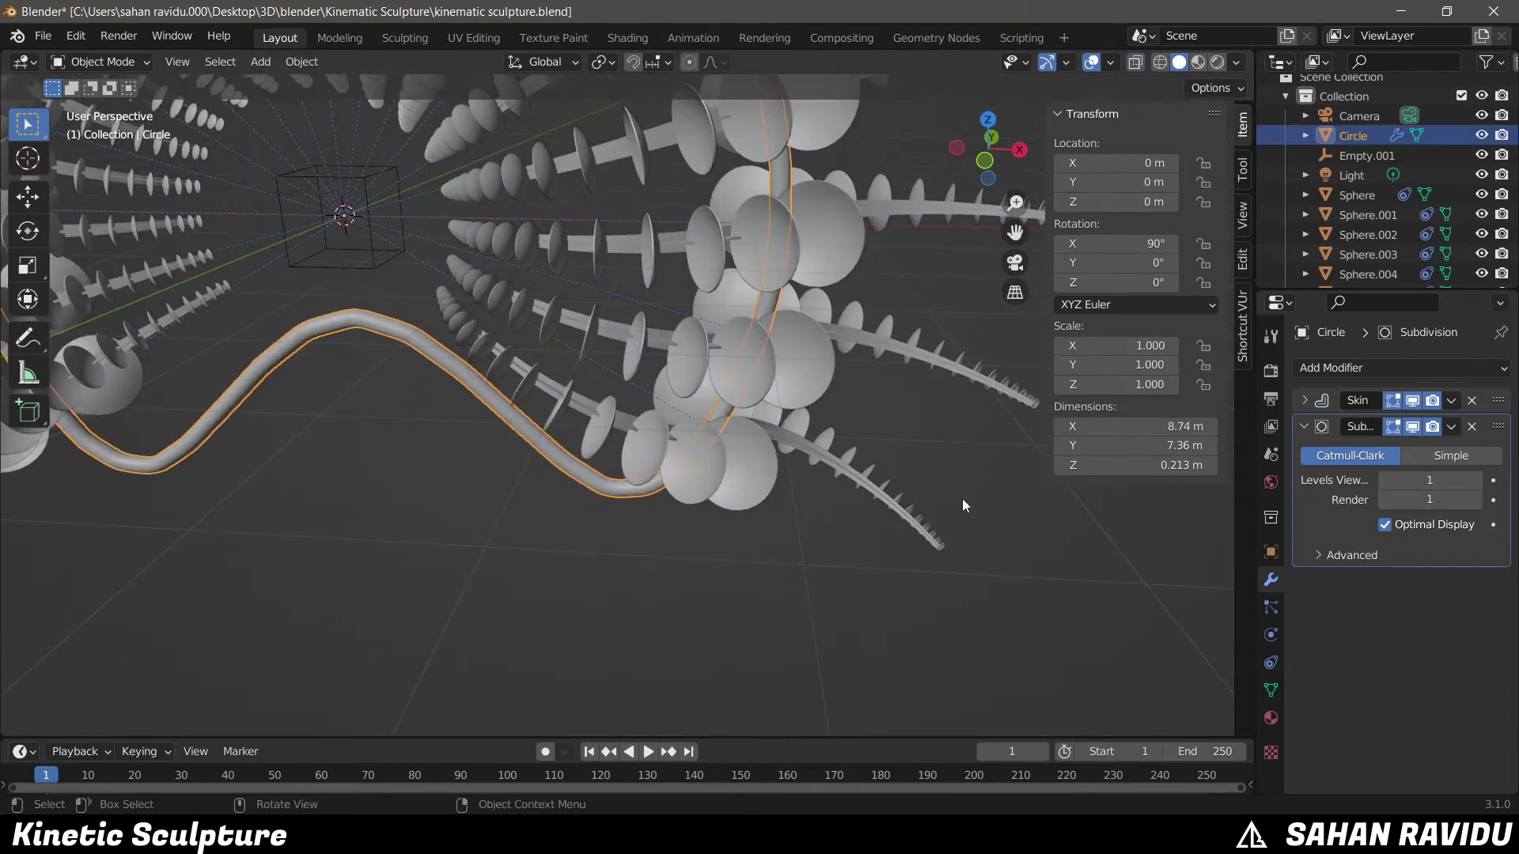
- Bevel the circle's vertices, slightly tightening the ring's outline
{"action": "key", "text": "Tab"}
{"action": "right_click", "coordinate": [475, 395]}
{"action": "scroll", "coordinate": [722, 430], "scroll_direction": "up", "scroll_amount": 2}
{"action": "key", "text": "ctrl+shift+b"}
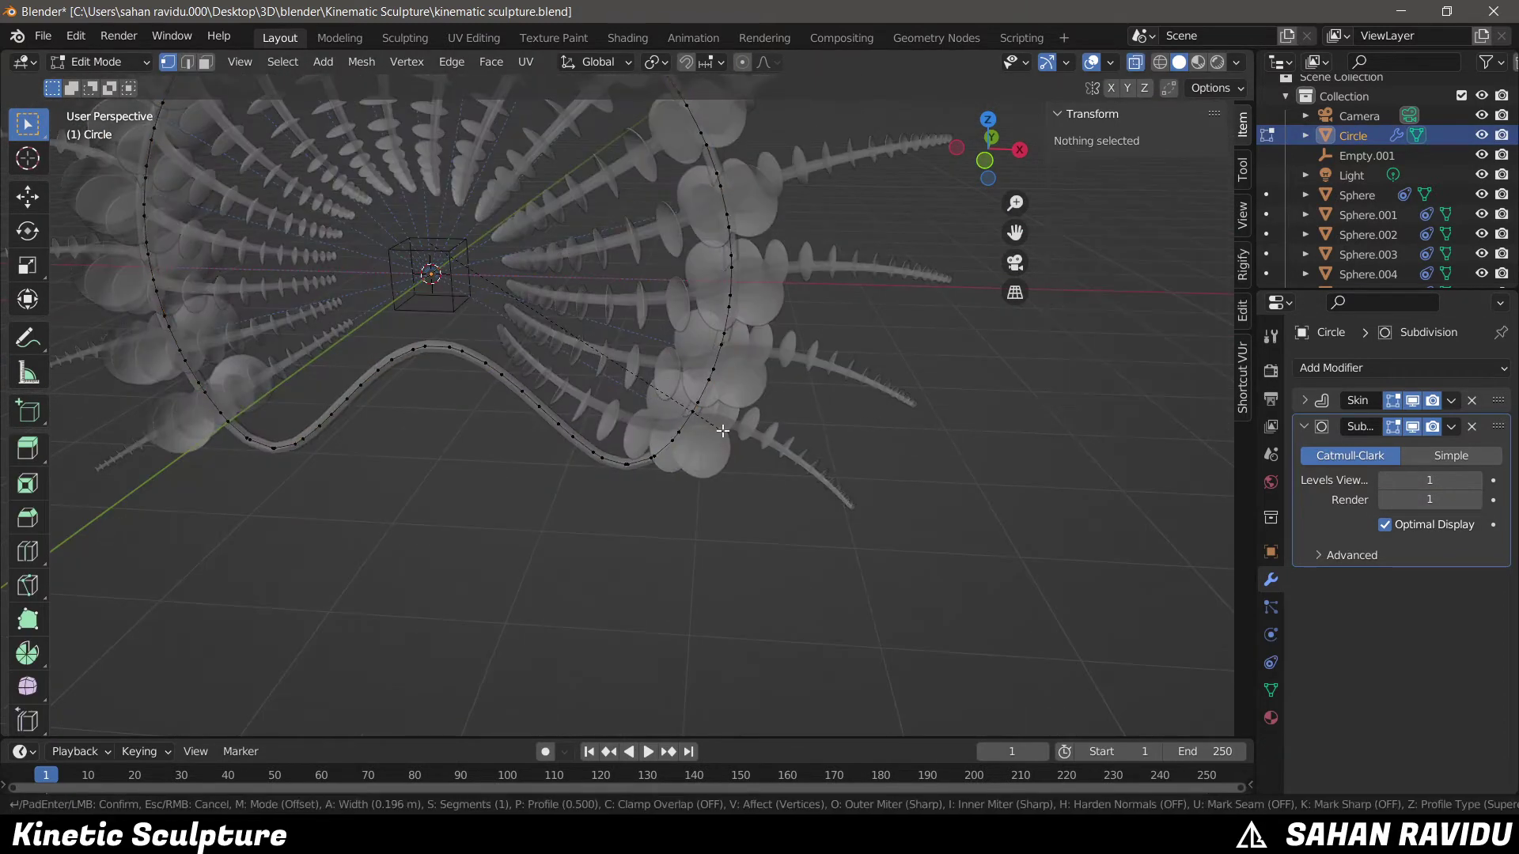
{"action": "left_click", "coordinate": [710, 422]}
{"action": "key", "text": "Tab"}
{"action": "mouse_move", "coordinate": [710, 423]}
{"action": "middle_mouse_down"}
{"action": "mouse_move", "coordinate": [581, 373]}
{"action": "mouse_move", "coordinate": [427, 426]}
{"action": "mouse_move", "coordinate": [593, 496]}
{"action": "middle_mouse_up"}
- Edit the spines mesh with all linked geometry selected and X-ray shading on
{"action": "left_click", "coordinate": [594, 497]}
{"action": "key", "text": "Tab"}
{"action": "key", "text": "l"}
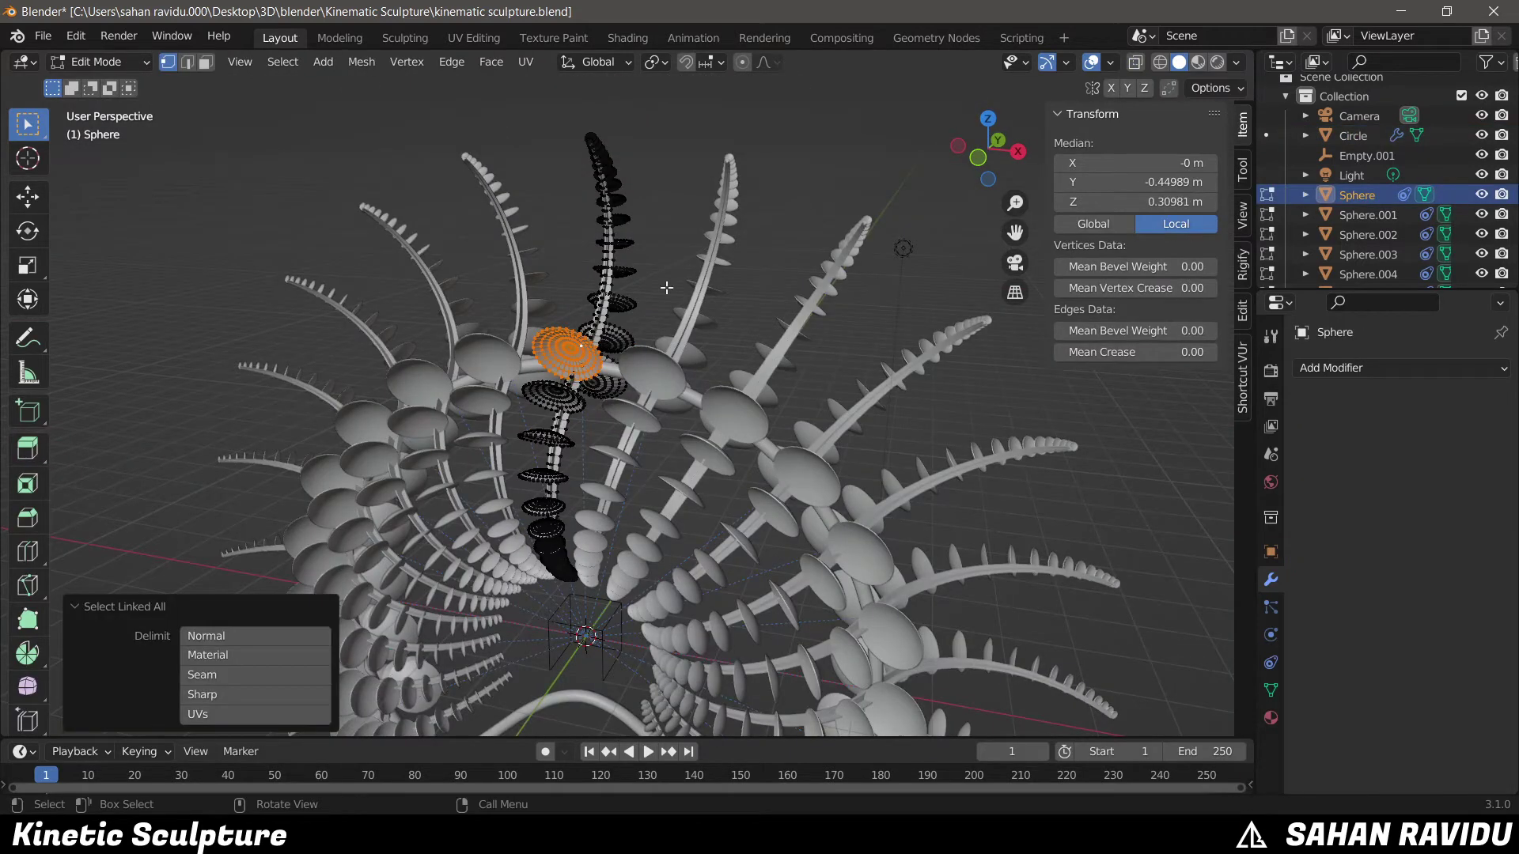
{"action": "scroll", "coordinate": [601, 395], "scroll_direction": "up", "scroll_amount": 3}
{"action": "left_click", "coordinate": [1135, 62]}
{"action": "scroll", "coordinate": [444, 229], "scroll_direction": "up", "scroll_amount": 4}
- Add a cylinder with radius and depth 0.1 m into the spines mesh
{"action": "key", "text": "shift+a"}
{"action": "left_click", "coordinate": [322, 476]}
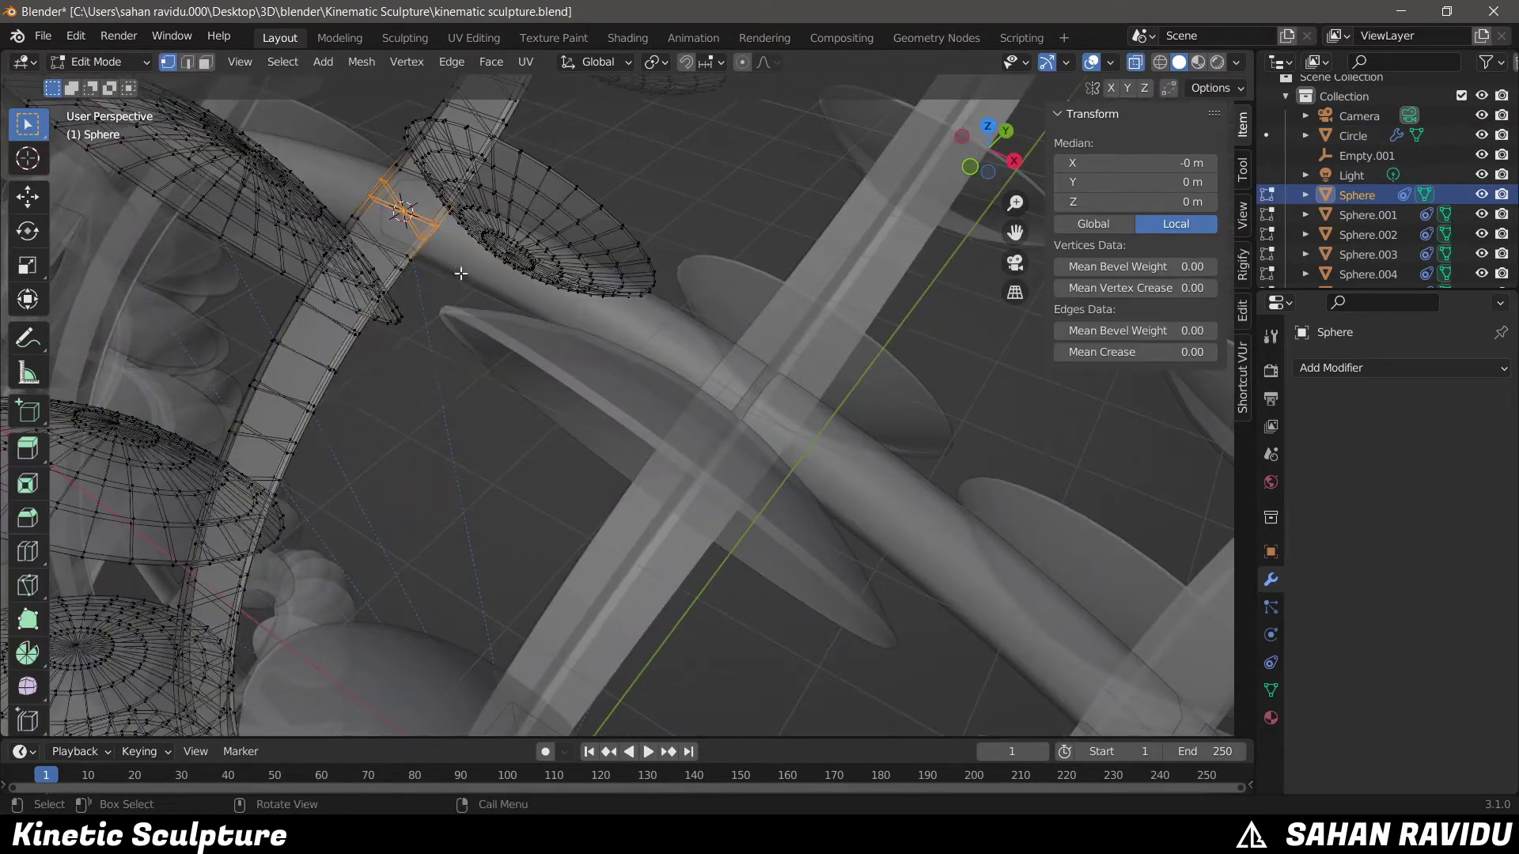
{"action": "left_click_drag", "start_coordinate": [267, 511], "coordinate": [275, 525]}
{"action": "type", "text": "0.1"}
{"action": "key", "text": "Return"}
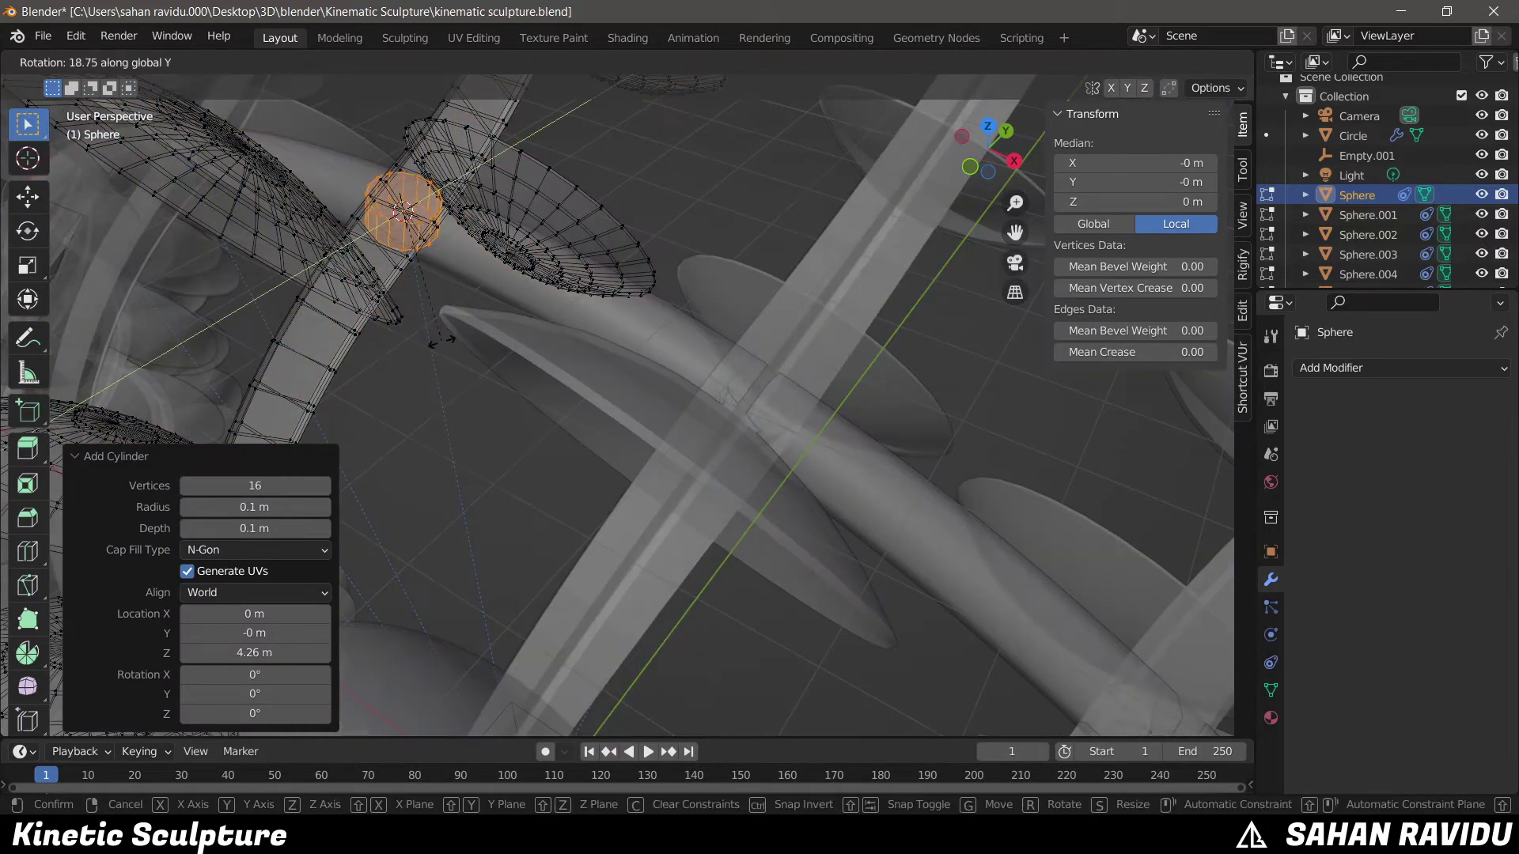
- Tilt the cylinder, then scale and flatten it into a collar at the disc joint
{"action": "left_click", "coordinate": [441, 342]}
{"action": "key", "text": "s"}
{"action": "key", "text": "shift+x"}
{"action": "left_click", "coordinate": [583, 337]}
{"action": "key", "text": "KP_Decimal"}
{"action": "mouse_move", "coordinate": [583, 336]}
{"action": "middle_mouse_down"}
{"action": "mouse_move", "coordinate": [679, 399]}
{"action": "mouse_move", "coordinate": [605, 343]}
{"action": "middle_mouse_up"}
{"action": "key", "text": "s"}
{"action": "key", "text": "shift+x"}
{"action": "left_click", "coordinate": [678, 399]}
- Inset the collar's cap face, undo the extrusion, and turn X-ray off
{"action": "left_click", "coordinate": [606, 343]}
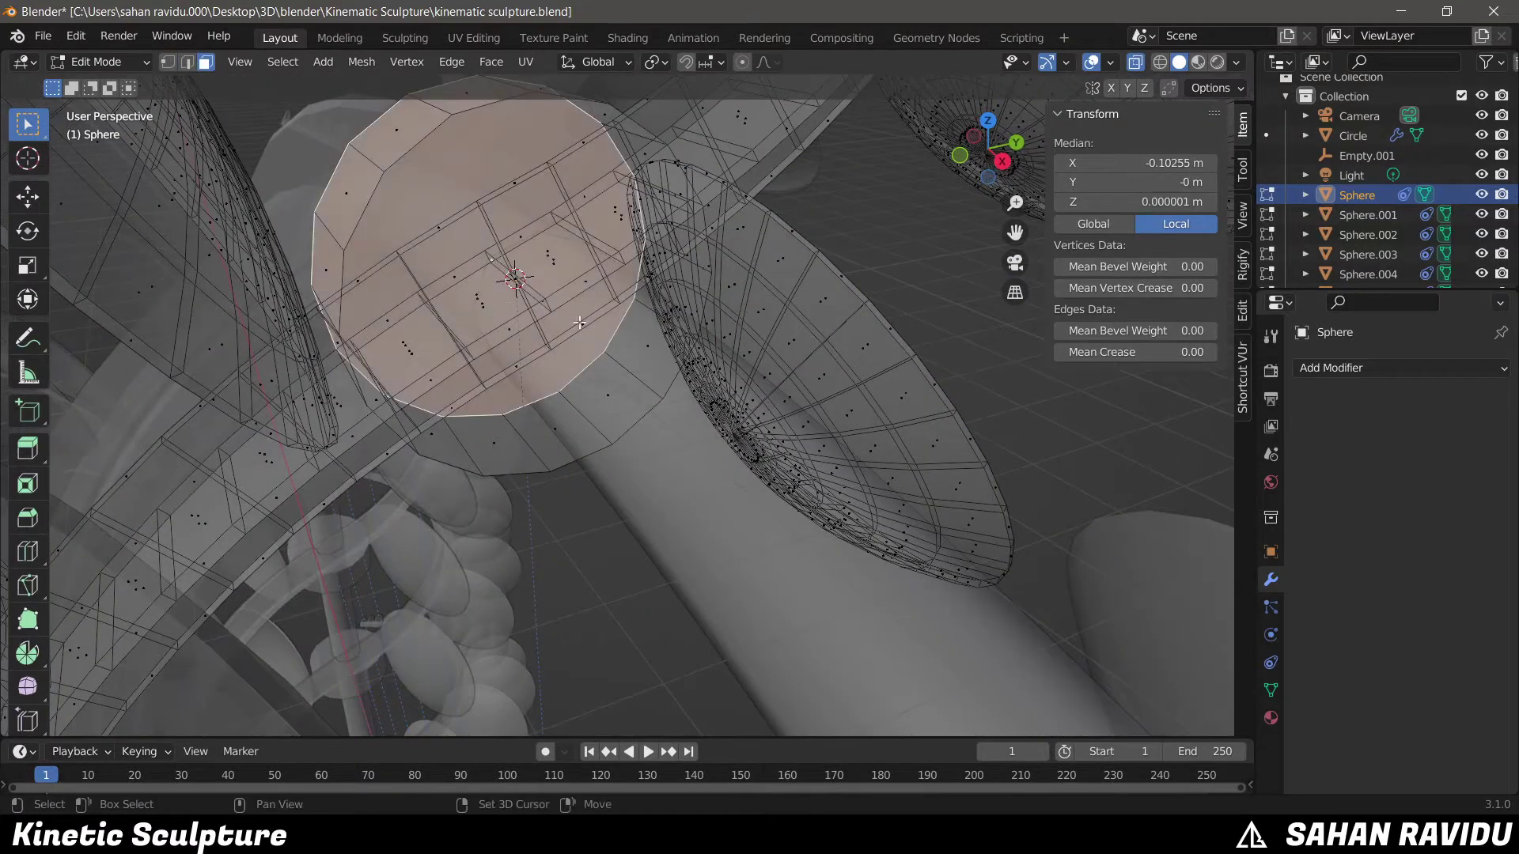
{"action": "key", "text": "i"}
{"action": "left_click", "coordinate": [659, 379]}
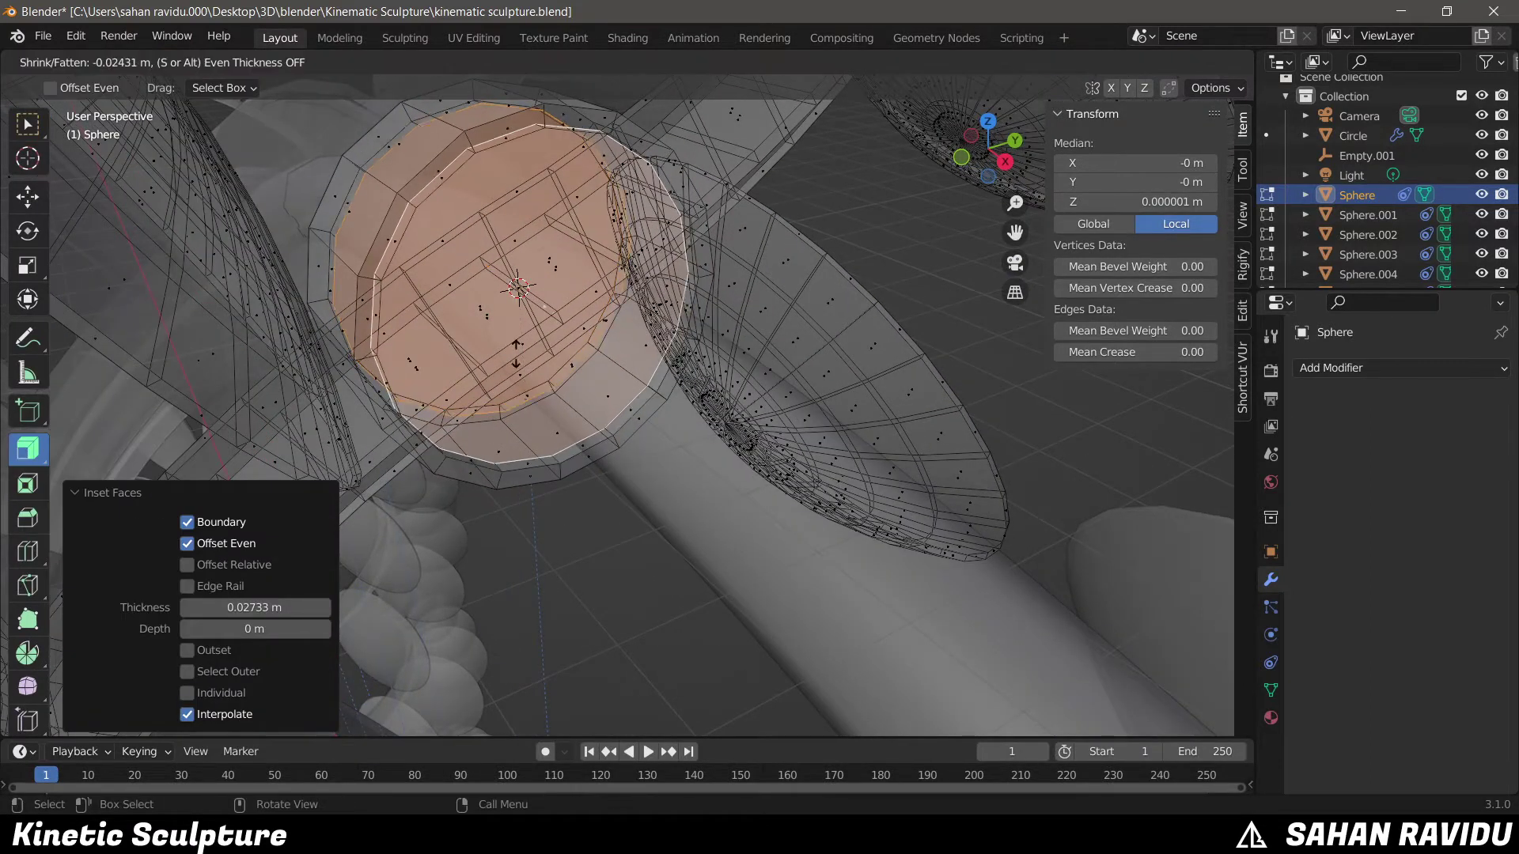
{"action": "left_click", "coordinate": [536, 368]}
{"action": "key", "text": "ctrl+z"}
{"action": "left_click", "coordinate": [819, 471]}
{"action": "key", "text": "alt+z"}
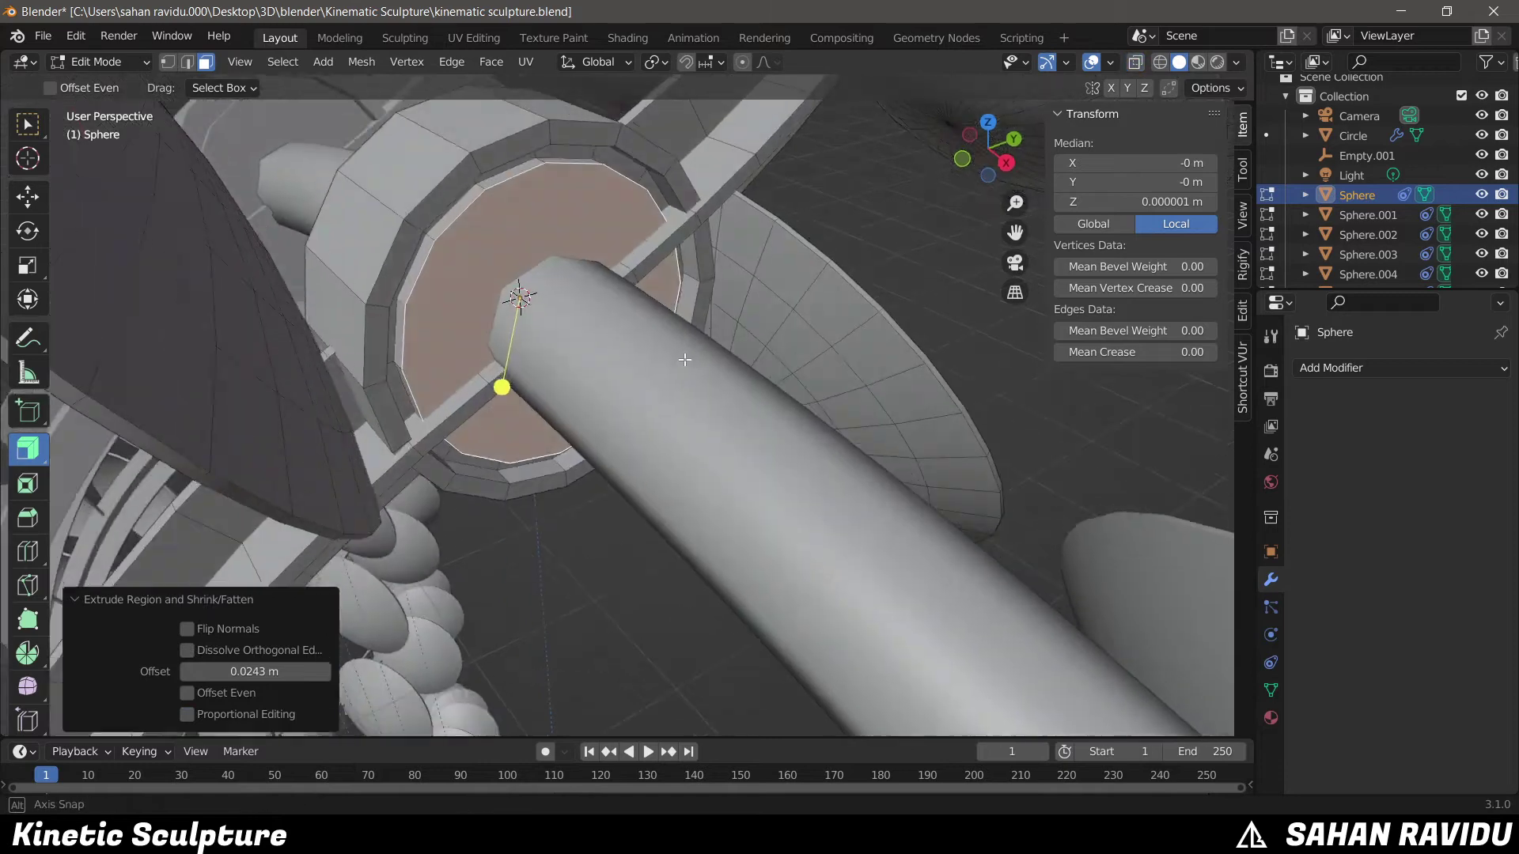
{"action": "key", "text": "ctrl+z"}
- Leave Edit Mode, view the whole sculpture and save the project
{"action": "key", "text": "Tab"}
{"action": "scroll", "coordinate": [633, 395], "scroll_direction": "down", "scroll_amount": 5}
{"action": "mouse_move", "coordinate": [635, 326]}
{"action": "middle_mouse_down"}
{"action": "mouse_move", "coordinate": [665, 462]}
{"action": "mouse_move", "coordinate": [676, 311]}
{"action": "mouse_move", "coordinate": [614, 329]}
{"action": "mouse_move", "coordinate": [652, 382]}
{"action": "mouse_move", "coordinate": [739, 362]}
{"action": "mouse_move", "coordinate": [620, 501]}
{"action": "mouse_move", "coordinate": [590, 506]}
{"action": "mouse_move", "coordinate": [568, 482]}
{"action": "mouse_move", "coordinate": [617, 563]}
{"action": "mouse_move", "coordinate": [586, 427]}
{"action": "middle_mouse_up"}
{"action": "key", "text": "ctrl+s"}
- Add a NURBS path curve placed at the world origin
{"action": "key", "text": "shift+a"}
{"action": "left_click", "coordinate": [679, 500]}
{"action": "key", "text": "shift+s"}
- Rotate the NURBS path 90° around Z in Edit Mode
{"action": "left_click", "coordinate": [525, 611]}
{"action": "key", "text": "shift+a"}
{"action": "left_click", "coordinate": [666, 534]}
{"action": "key", "text": "Tab"}
{"action": "key", "text": "r"}
{"action": "key", "text": "z"}
{"action": "key", "text": "9"}
{"action": "key", "text": "0"}
{"action": "key", "text": "Return"}
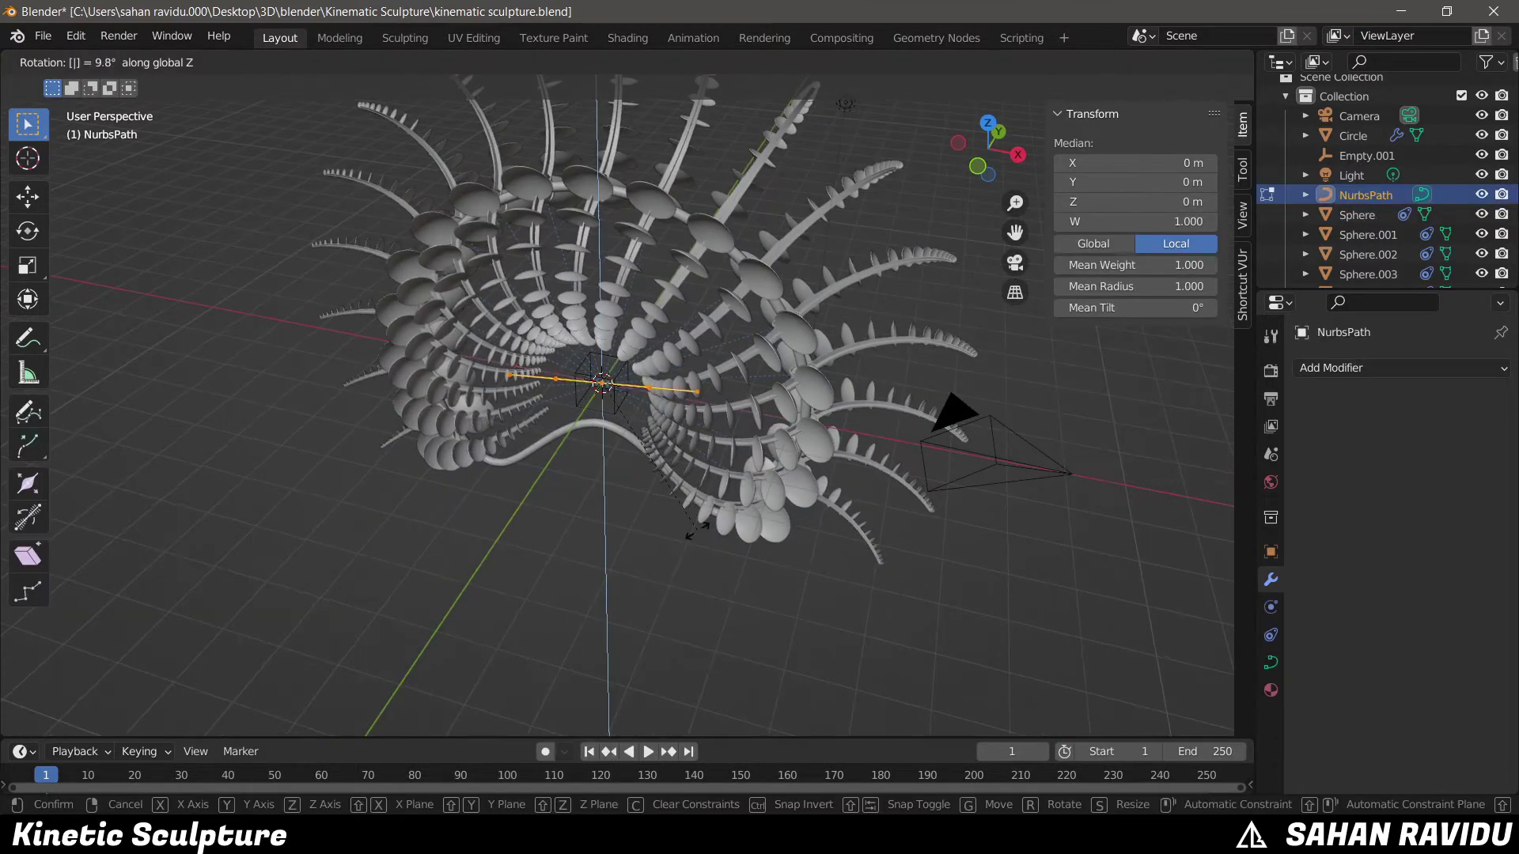
- In Right view, raise the path's end points into an upward, outward bend
{"action": "middle_click_drag", "start_coordinate": [666, 534], "coordinate": [624, 429]}
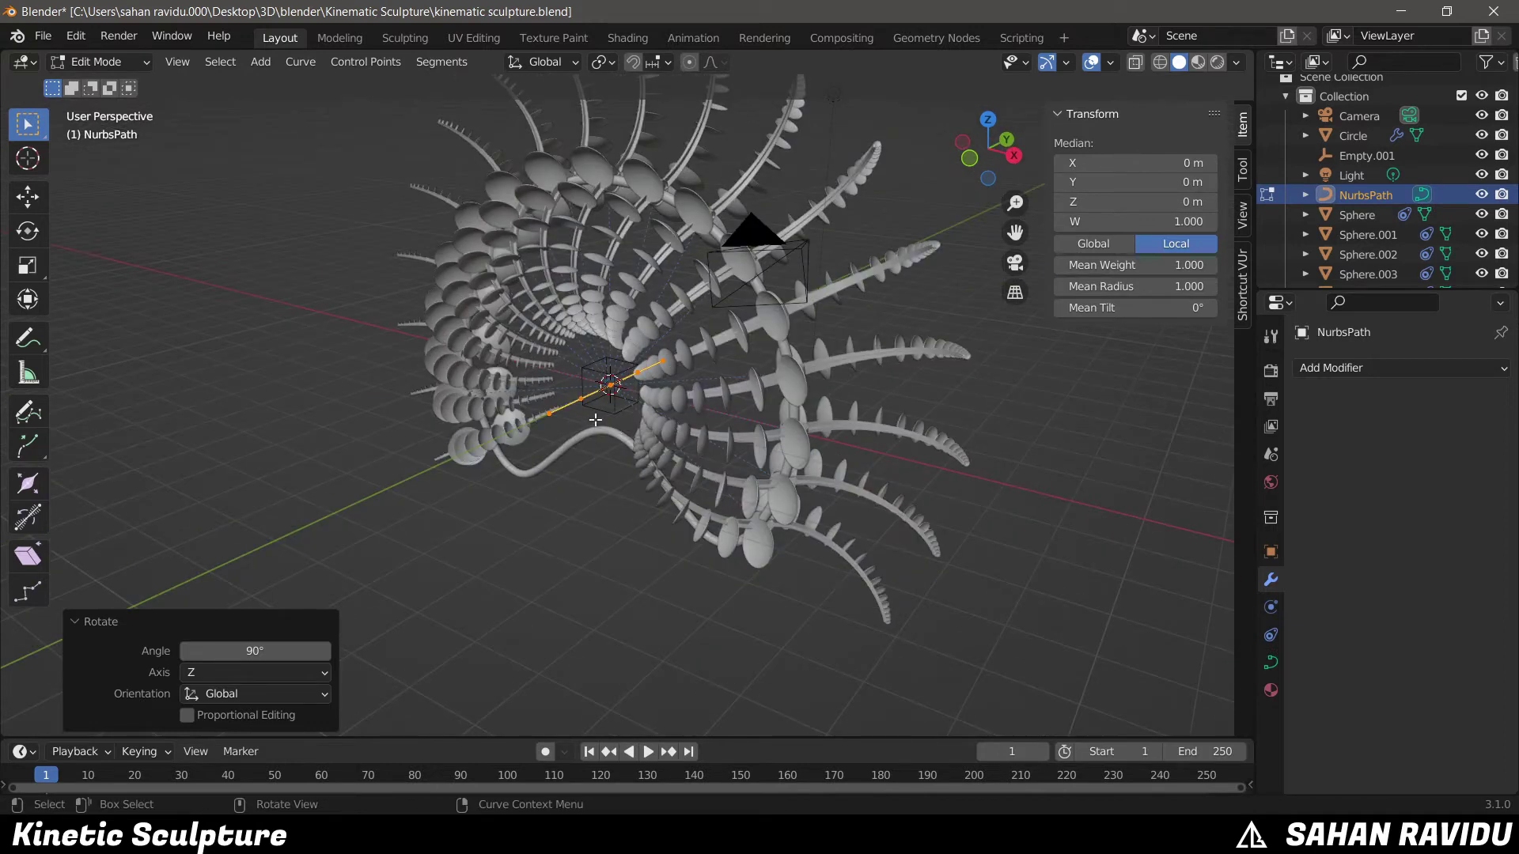
{"action": "scroll", "coordinate": [595, 420], "scroll_direction": "up", "scroll_amount": 4}
{"action": "key", "text": "KP_3"}
{"action": "left_click", "coordinate": [319, 388]}
{"action": "key", "text": "g"}
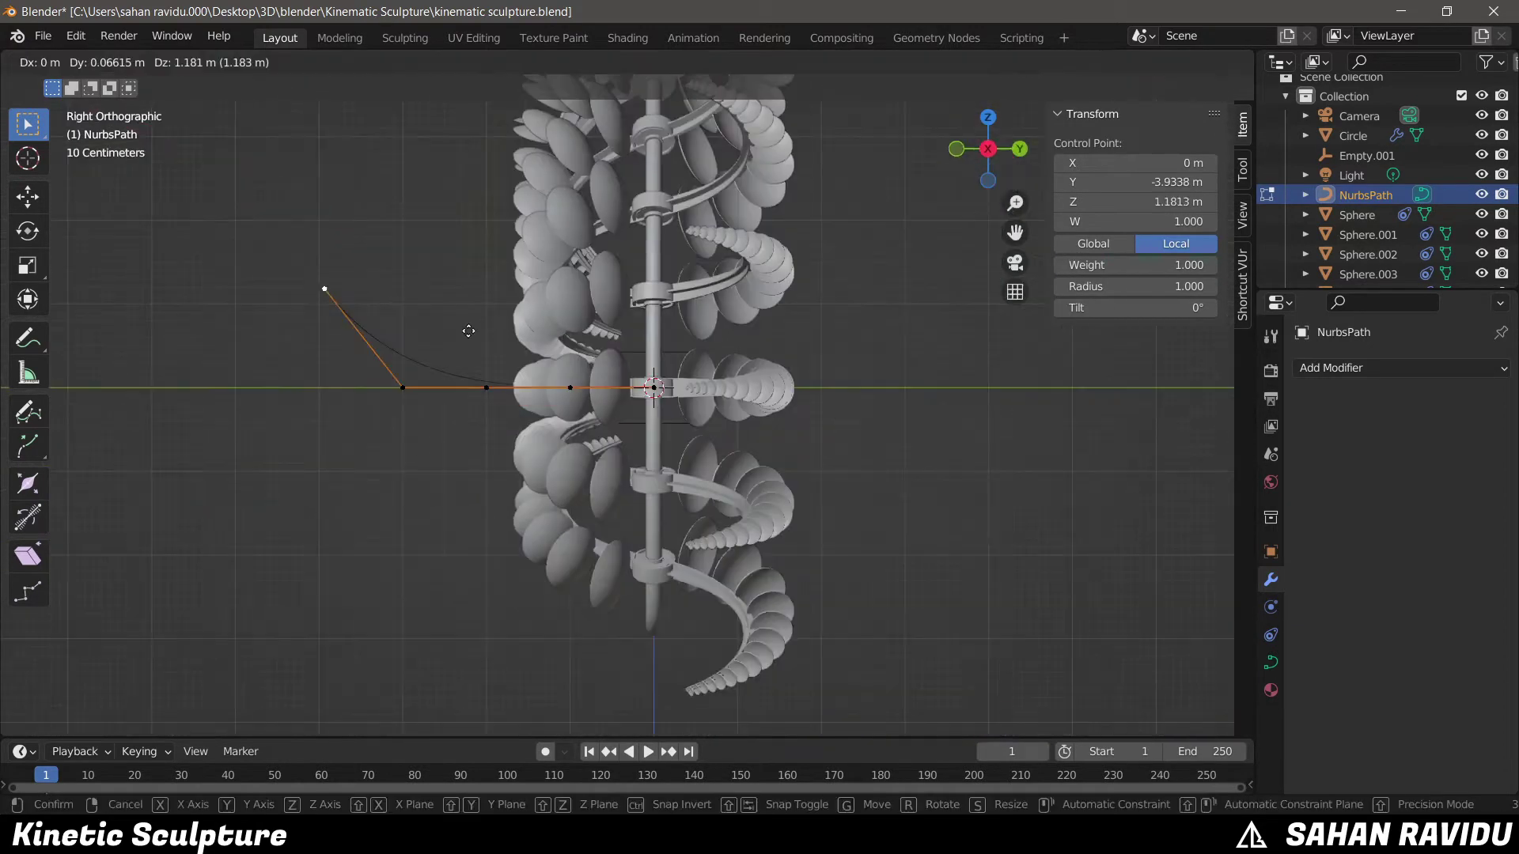
{"action": "left_click", "coordinate": [633, 127]}
{"action": "key", "text": "g"}
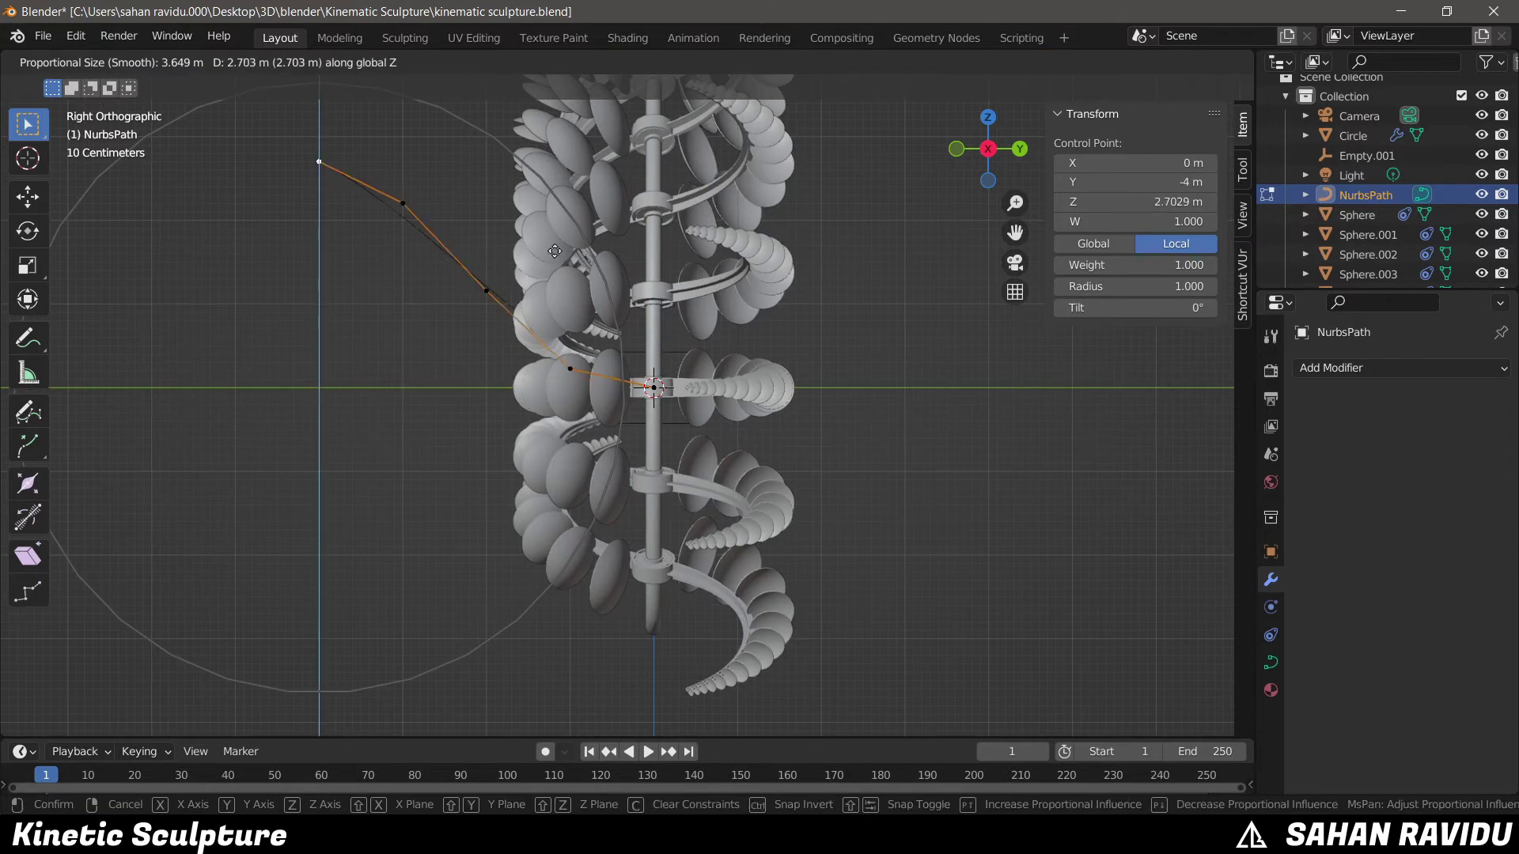
{"action": "left_click", "coordinate": [398, 246]}
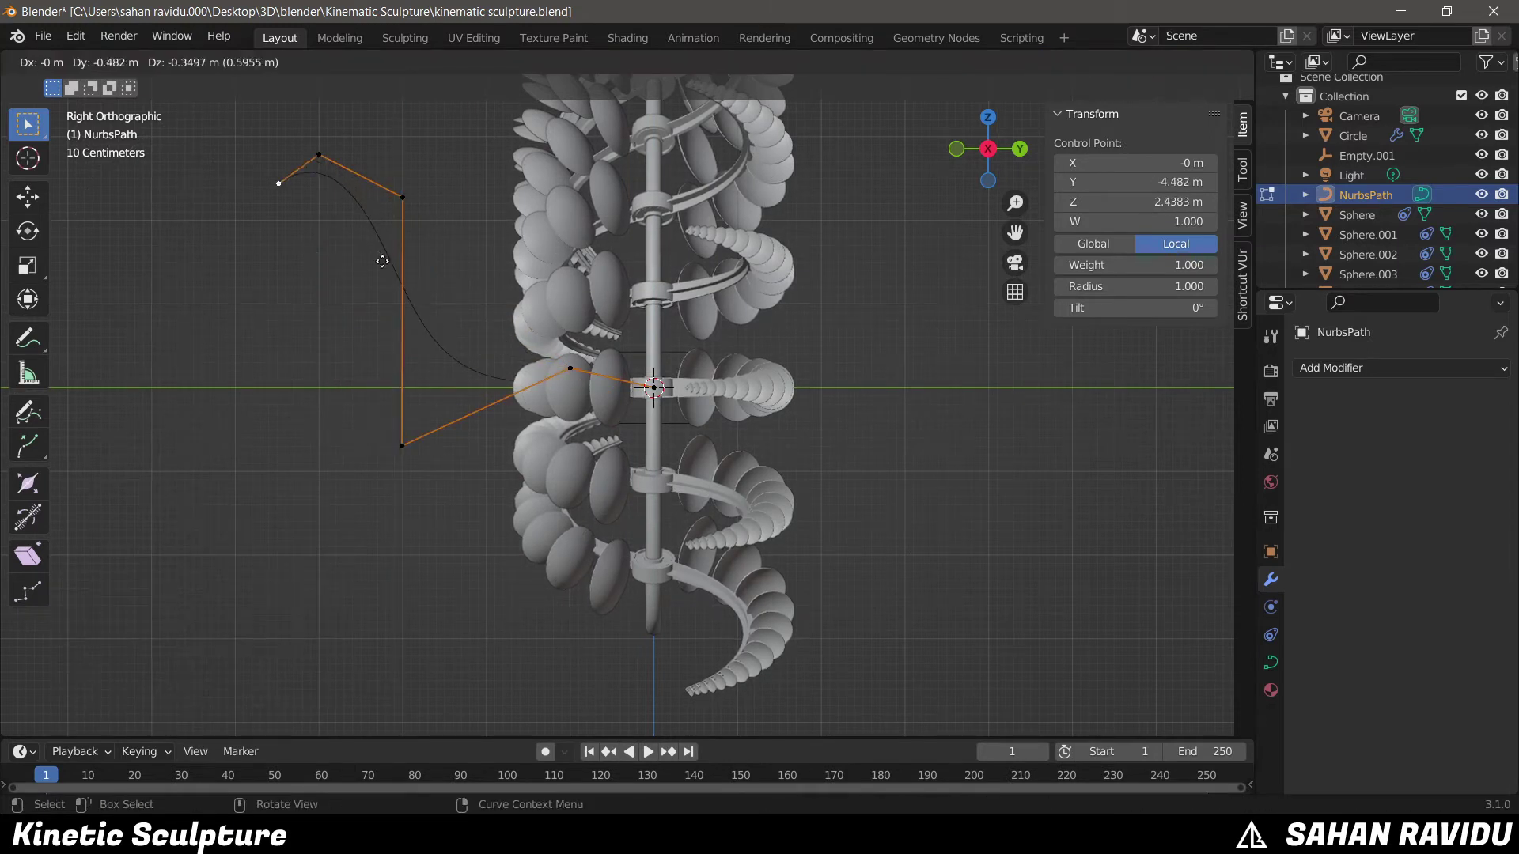
{"action": "left_click", "coordinate": [382, 261]}
- Enlarge the path points about 1.49 times and leave Edit Mode
{"action": "middle_click_drag", "start_coordinate": [474, 396], "coordinate": [554, 356]}
{"action": "left_click", "coordinate": [625, 87]}
{"action": "key", "text": "s"}
{"action": "key", "text": "KP_3"}
{"action": "key", "text": "s"}
{"action": "key", "text": "x"}
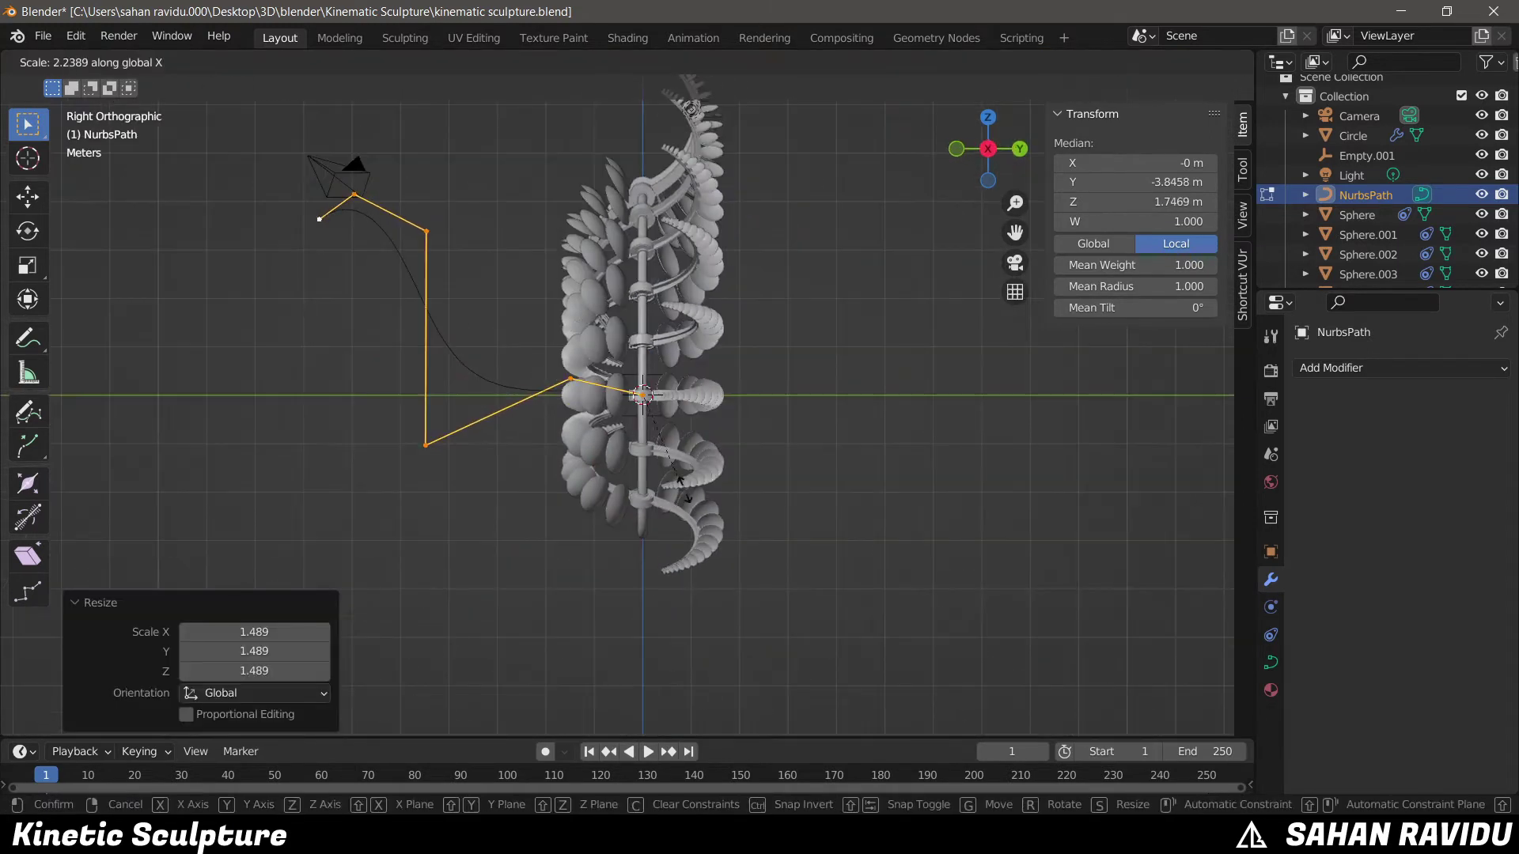
{"action": "mouse_move", "coordinate": [652, 433]}
{"action": "middle_mouse_down"}
{"action": "mouse_move", "coordinate": [530, 423]}
{"action": "mouse_move", "coordinate": [586, 521]}
{"action": "middle_mouse_up"}
{"action": "key", "text": "Tab"}
- Add a 64-vertex cylinder at the origin
{"action": "key", "text": "shift+a"}
{"action": "left_click", "coordinate": [673, 515]}
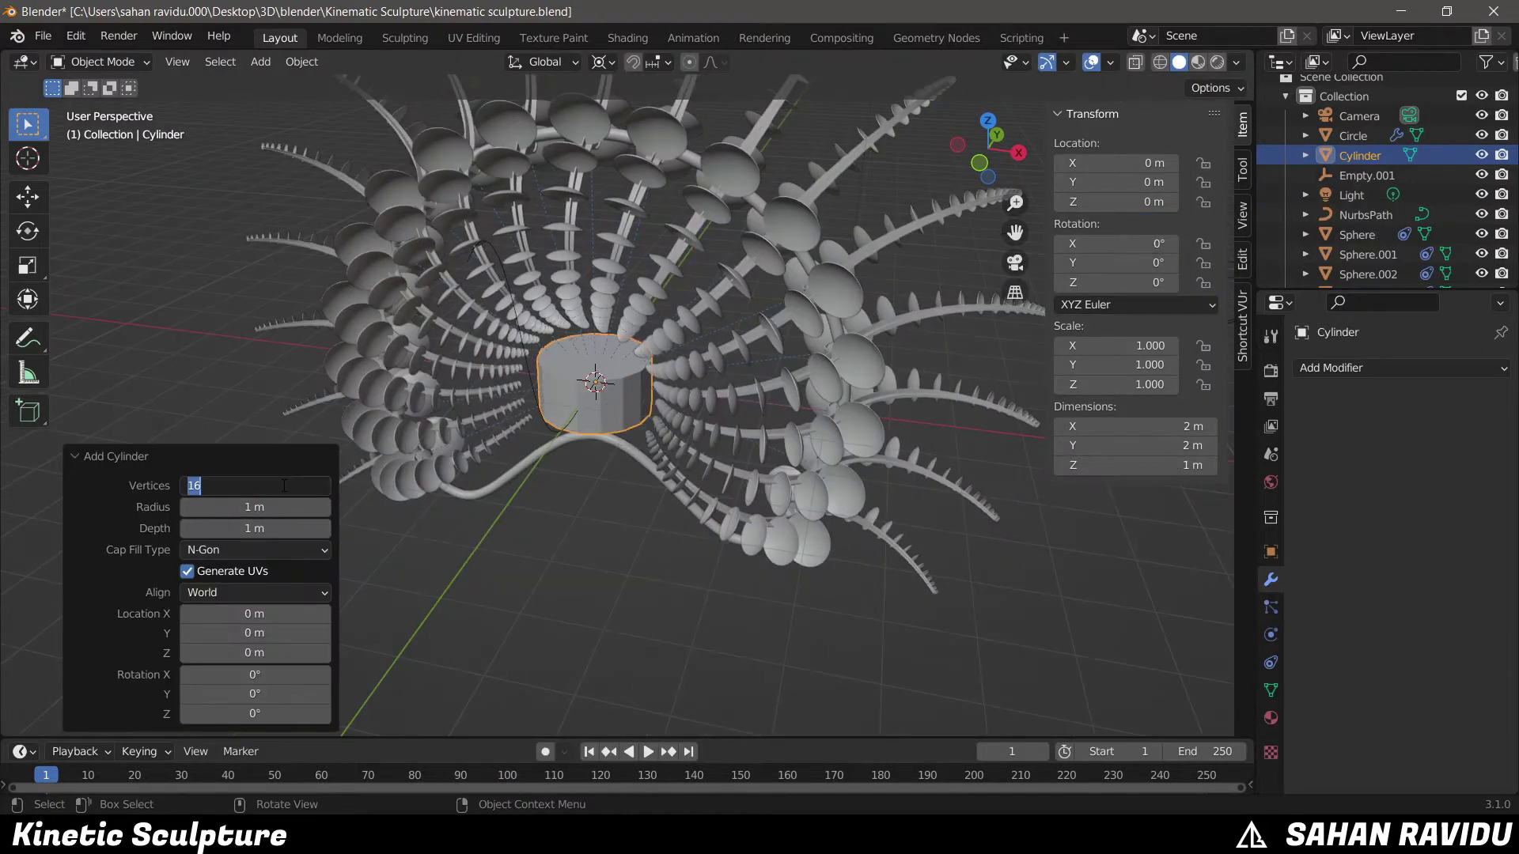
{"action": "type", "text": "64"}
{"action": "key", "text": "Return"}
{"action": "scroll", "coordinate": [602, 427], "scroll_direction": "up", "scroll_amount": 3}
{"action": "key", "text": "Tab"}
- Flatten the cylinder along Z into a short ring
{"action": "key", "text": "s"}
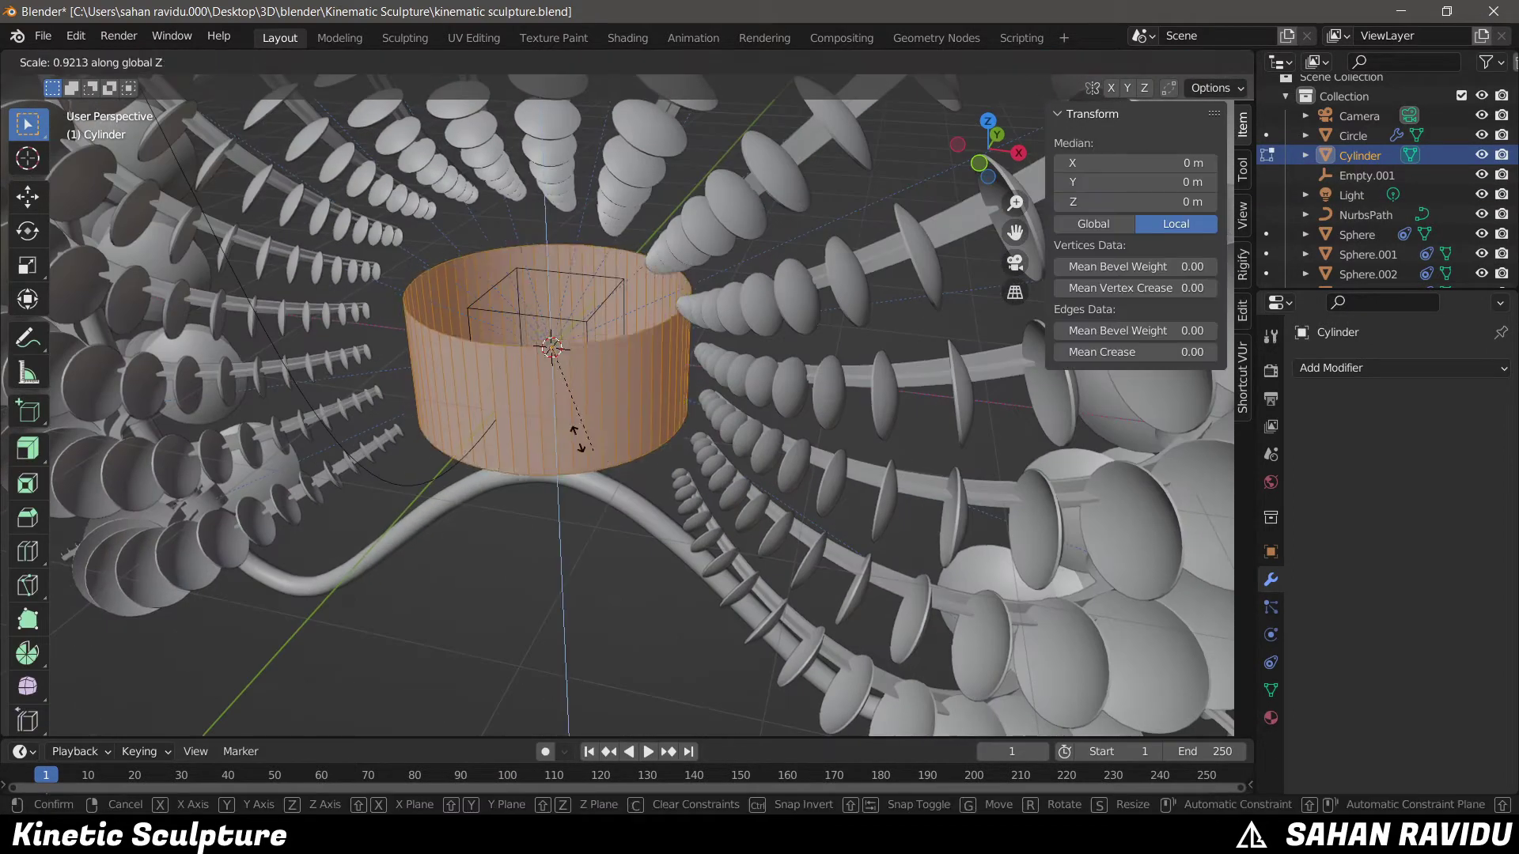
{"action": "key", "text": "z"}
{"action": "key", "text": "Return"}
{"action": "key", "text": "alt+a"}
{"action": "key", "text": "Tab"}
{"action": "middle_click_drag", "start_coordinate": [639, 481], "coordinate": [611, 496]}
- Add a sphere Empty and use it as the ring array's object offset
{"action": "key", "text": "shift+a"}
{"action": "left_click", "coordinate": [707, 638]}
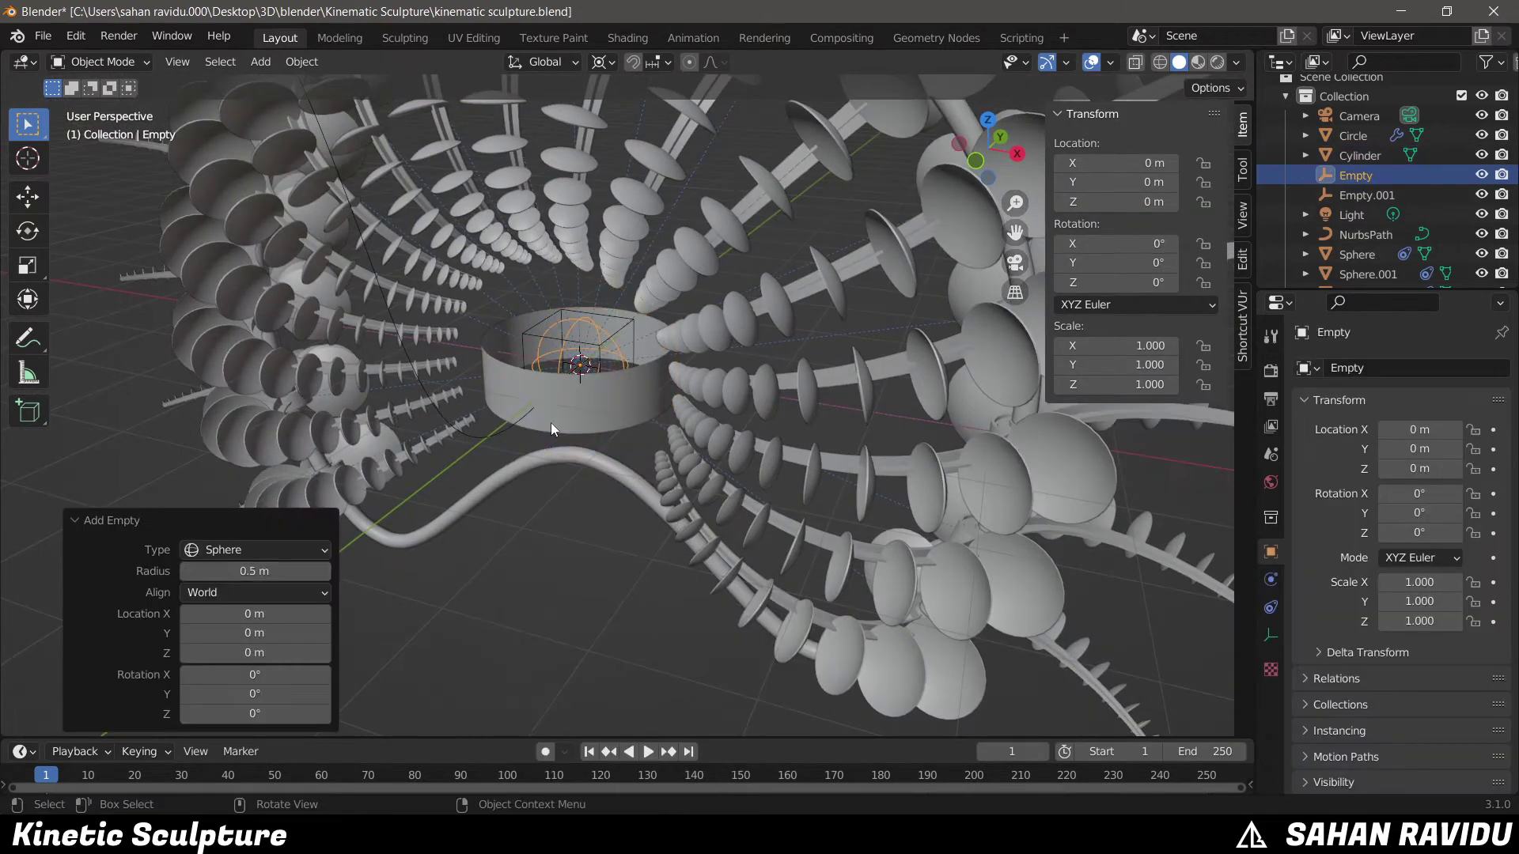
{"action": "key", "text": "e"}
{"action": "left_click", "coordinate": [582, 348]}
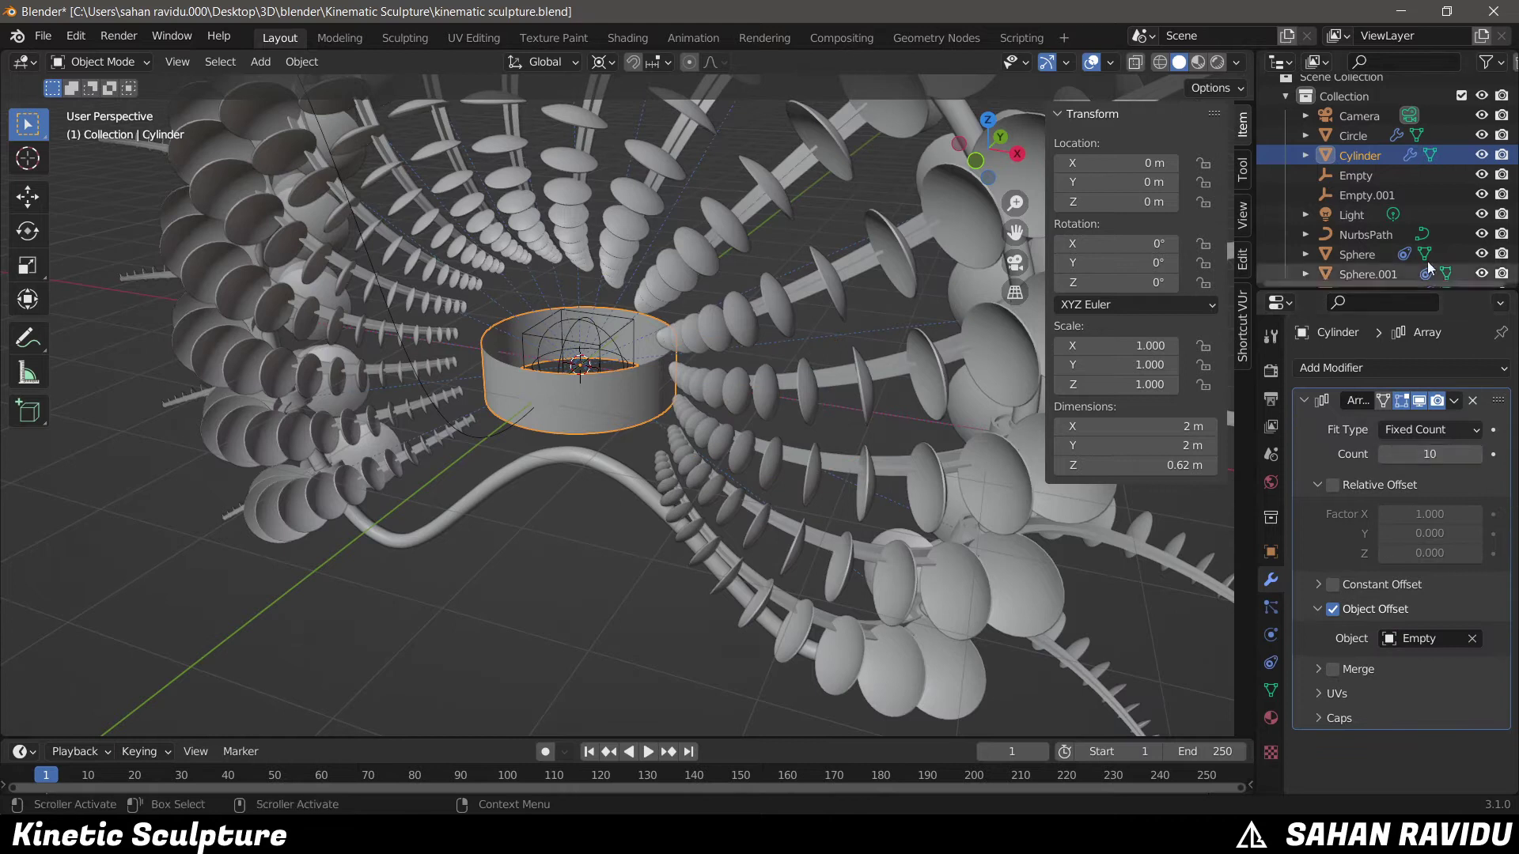
{"action": "left_click", "coordinate": [1360, 155]}
{"action": "left_click", "coordinate": [1345, 368]}
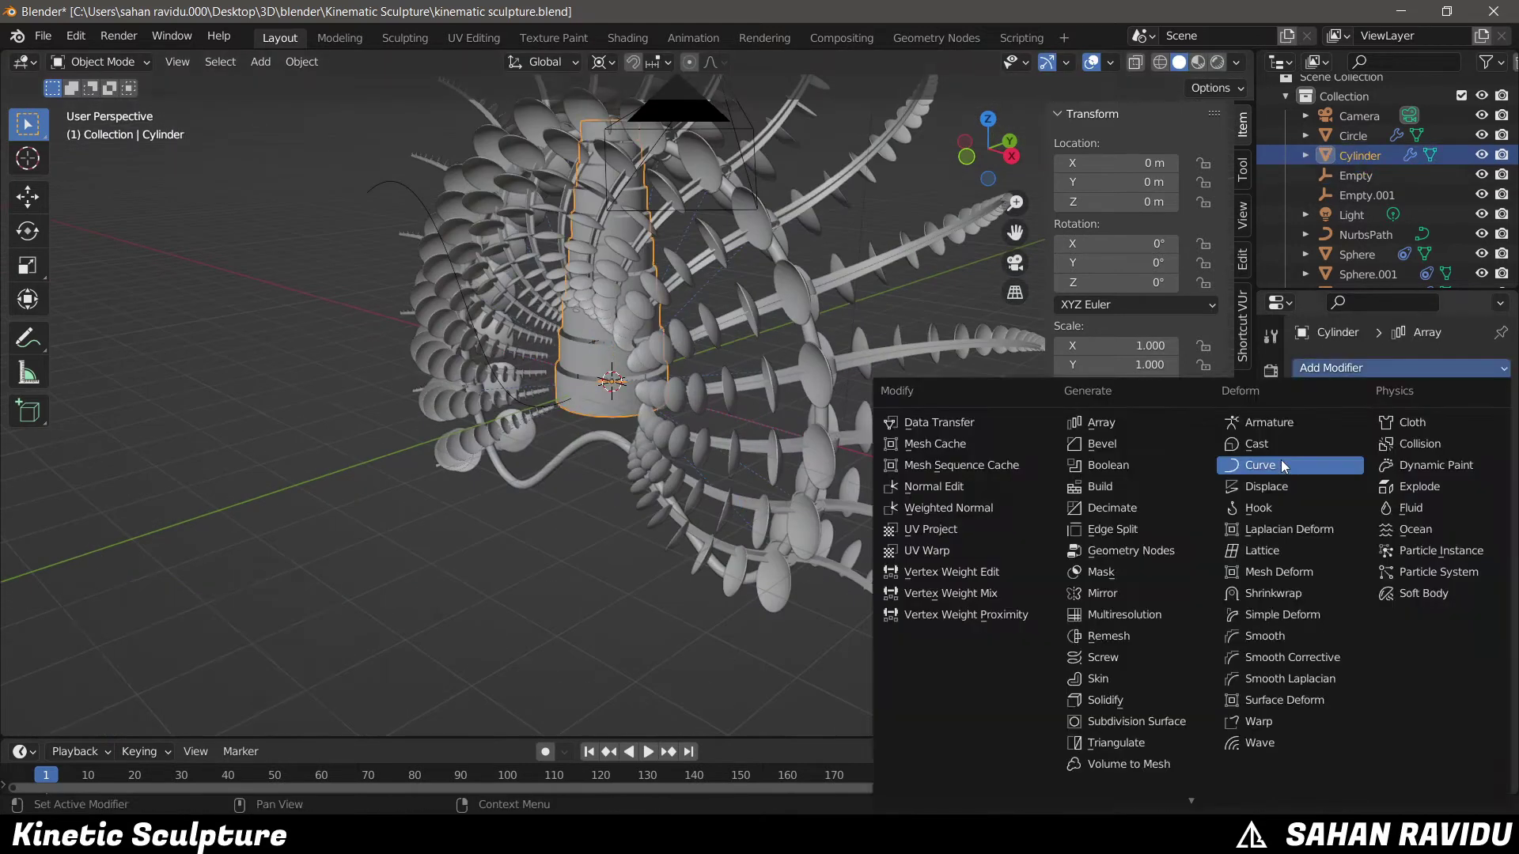
- Add a Curve modifier bending the ring array along the NurbsPath
{"action": "left_click", "coordinate": [1259, 465]}
{"action": "left_click", "coordinate": [1365, 234]}
{"action": "key", "text": "Tab"}
{"action": "left_click", "coordinate": [1270, 662]}
{"action": "scroll", "coordinate": [1307, 562], "scroll_direction": "down", "scroll_amount": 5}
{"action": "key", "text": "ctrl+z"}
{"action": "key", "text": "ctrl+z"}
{"action": "key", "text": "ctrl+z"}
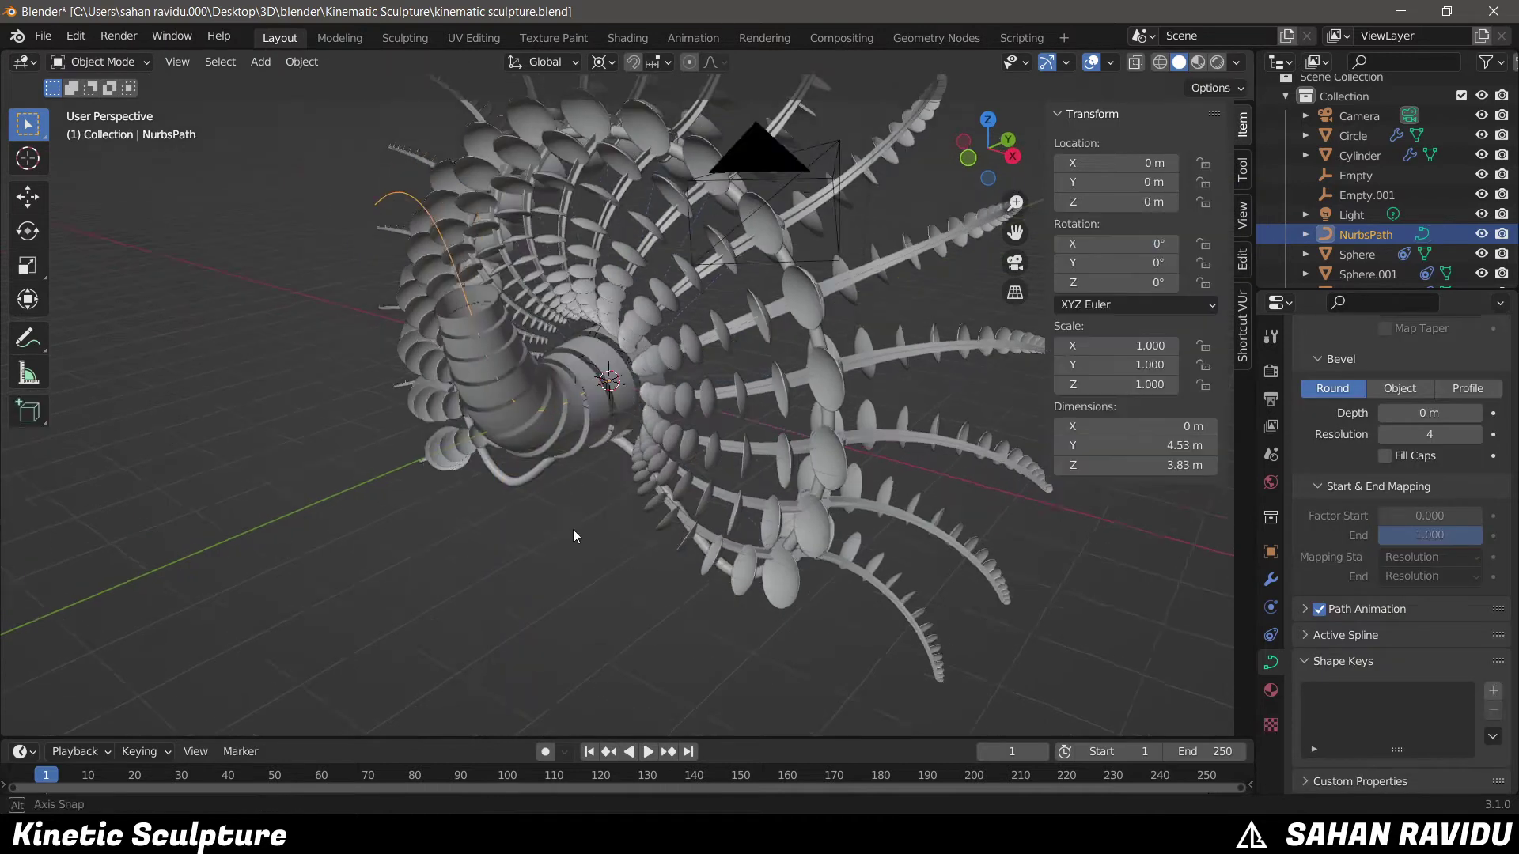
- Raise the Empty along Z and scale it to 0.854 to space the rings
{"action": "left_click", "coordinate": [598, 440]}
{"action": "key", "text": "s"}
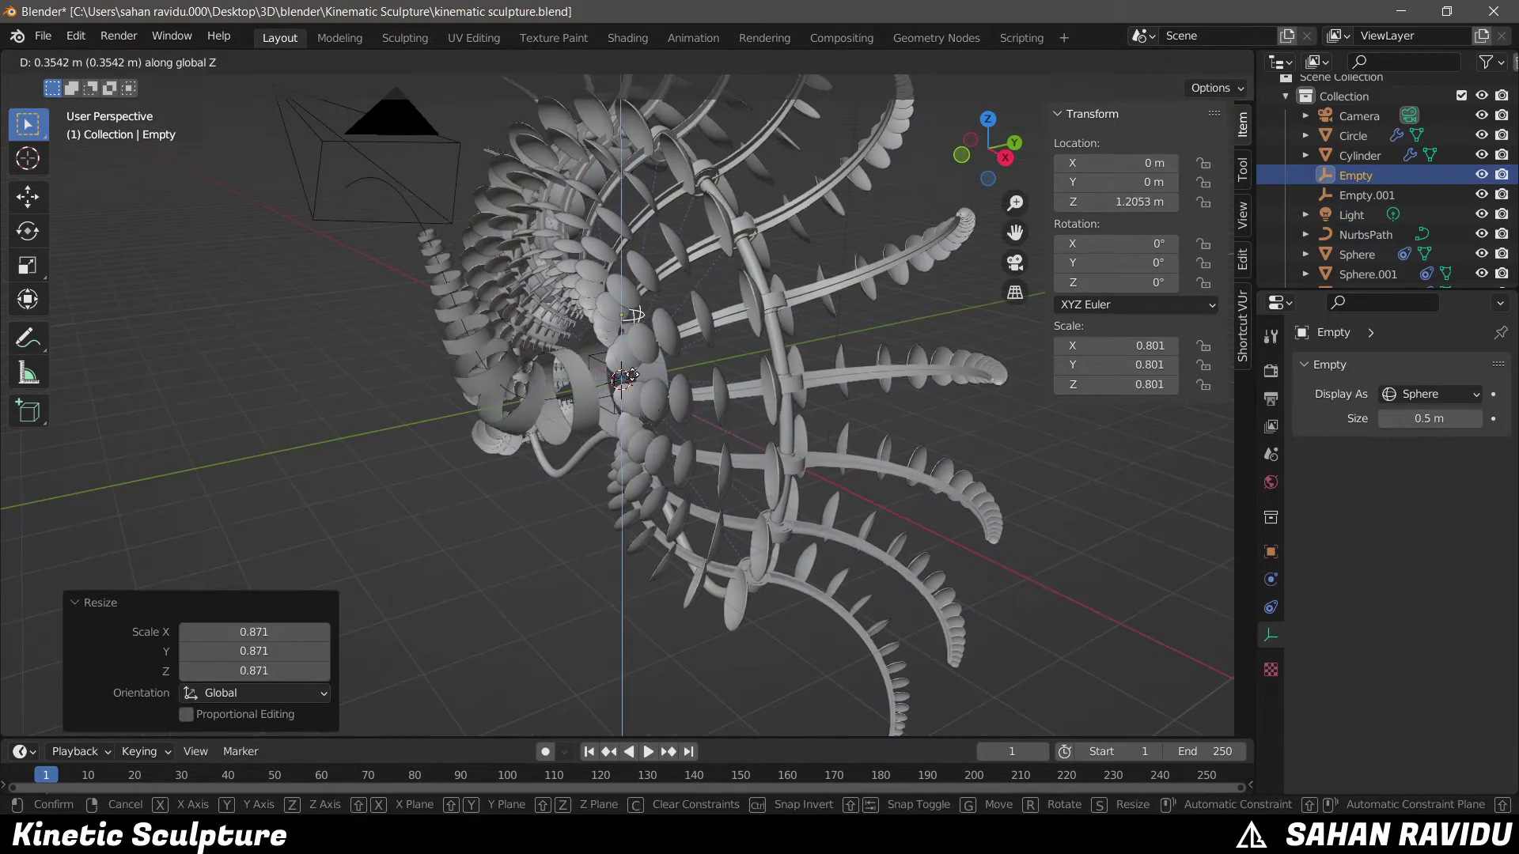
{"action": "left_click", "coordinate": [1360, 155]}
{"action": "left_click", "coordinate": [1271, 579]}
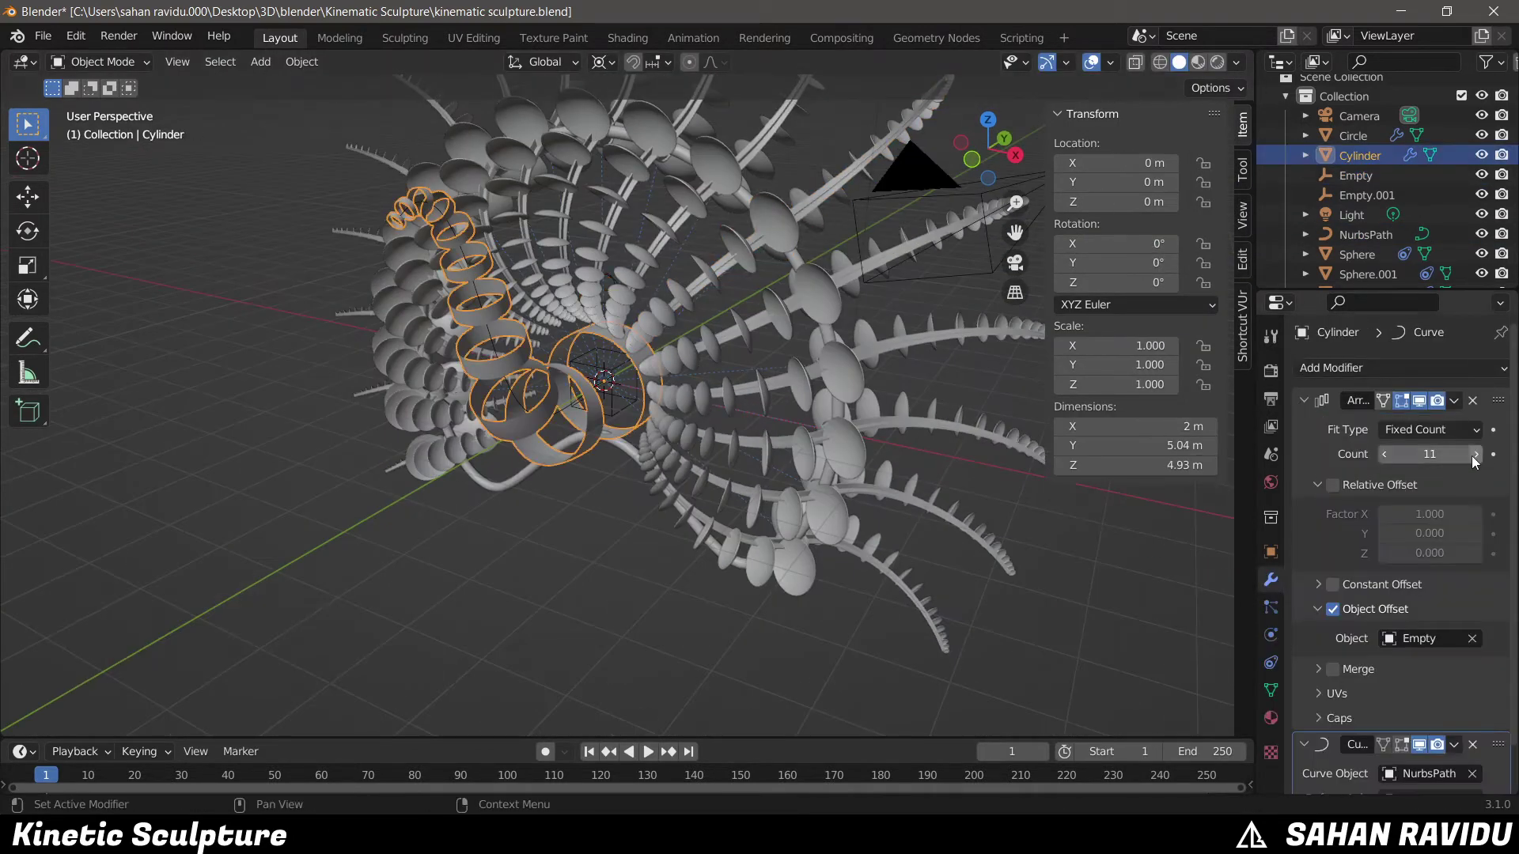
{"action": "left_click", "coordinate": [1355, 175]}
{"action": "key", "text": "g"}
{"action": "left_click", "coordinate": [542, 360]}
{"action": "key", "text": "s"}
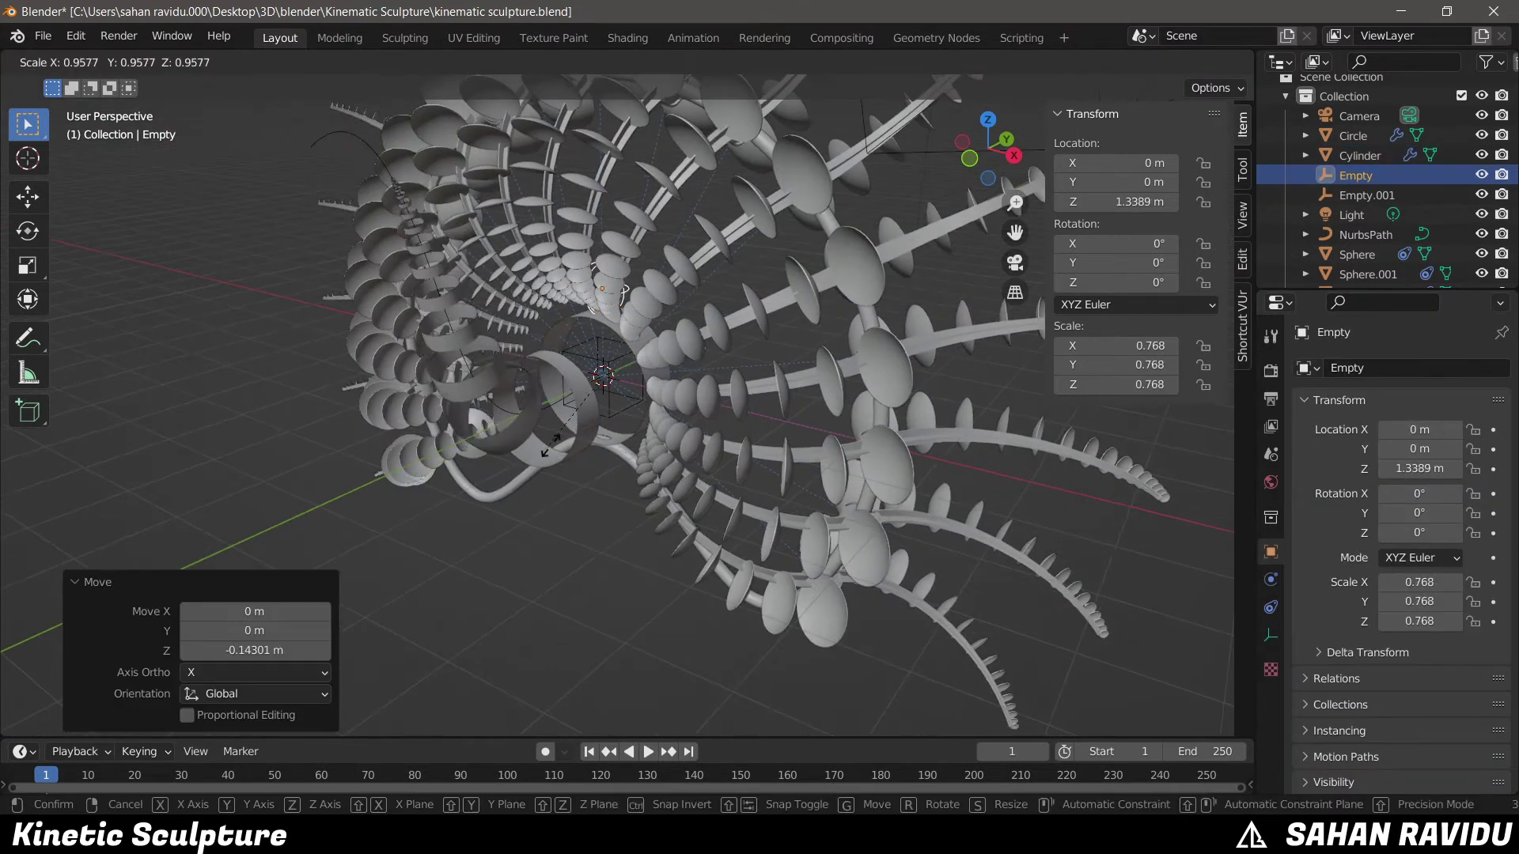
{"action": "key", "text": "Escape"}
{"action": "left_click", "coordinate": [634, 479]}
- Cancel a sideways move of the Empty and enter Edit Mode on the ring cylinder
{"action": "key", "text": "g"}
{"action": "key", "text": "x"}
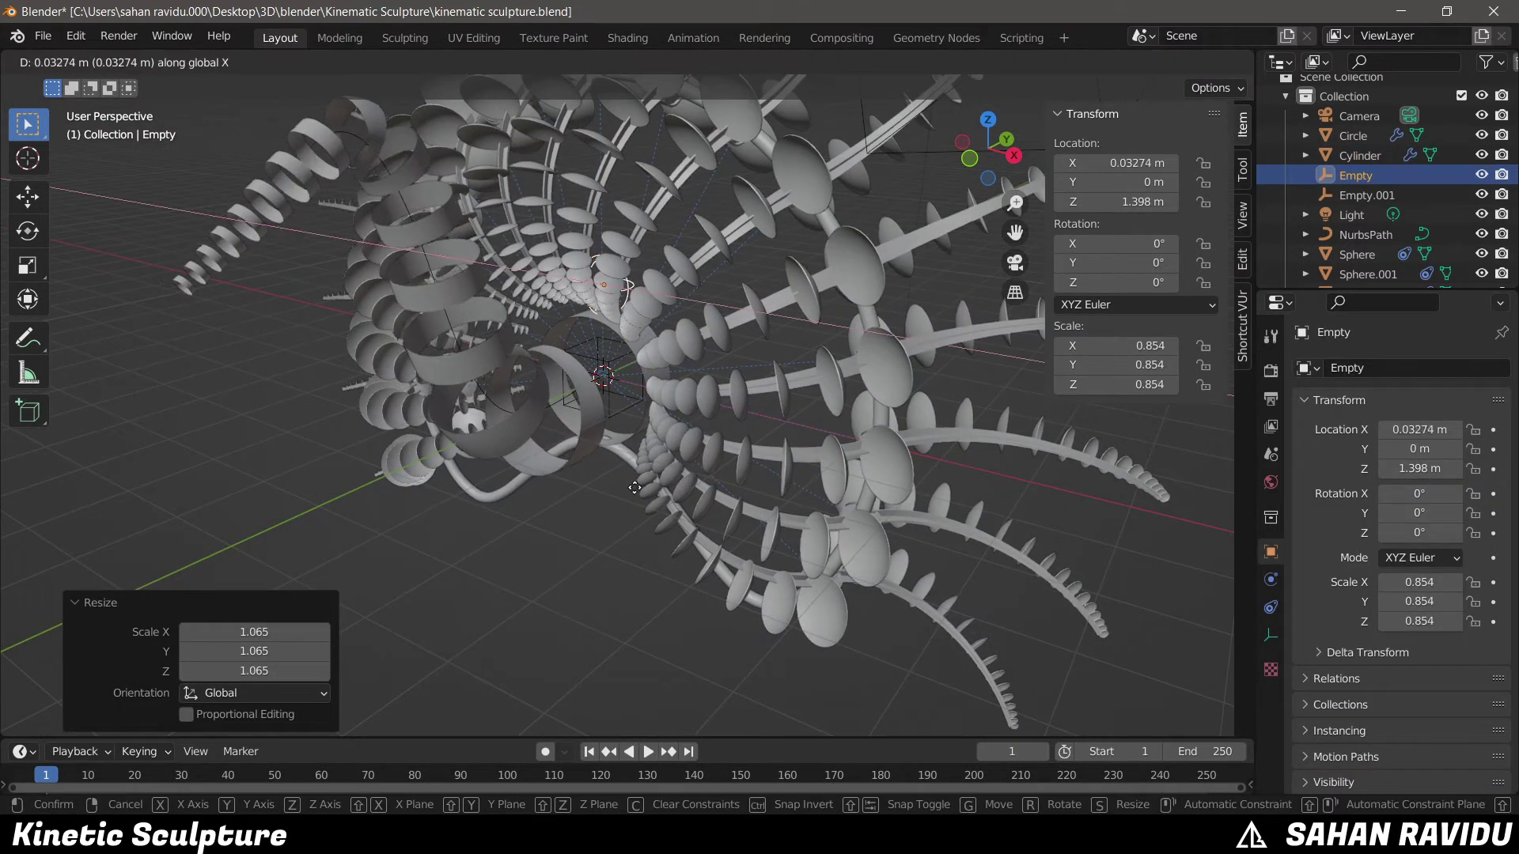
{"action": "key", "text": "Escape"}
{"action": "left_click", "coordinate": [643, 334]}
{"action": "left_click", "coordinate": [475, 332]}
{"action": "key", "text": "Tab"}
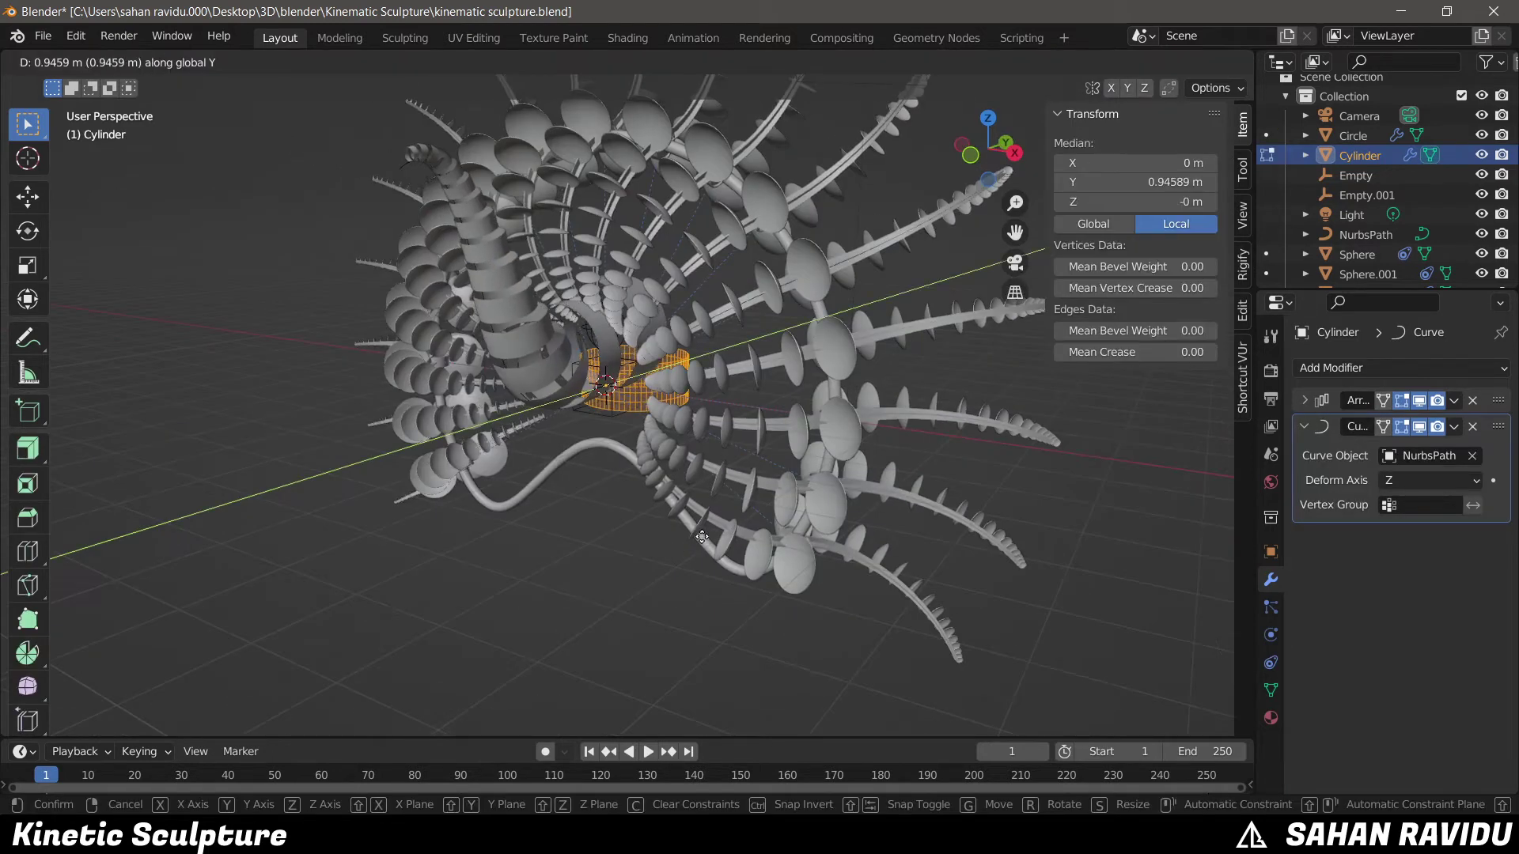
{"action": "key", "text": "KP_7"}
{"action": "mouse_move", "coordinate": [688, 562]}
{"action": "middle_mouse_down"}
{"action": "mouse_move", "coordinate": [520, 342]}
{"action": "mouse_move", "coordinate": [601, 371]}
{"action": "middle_mouse_up"}
- Offset the ring mesh along Y in X-ray view, then leave Edit Mode
{"action": "key", "text": "KP_7"}
{"action": "key", "text": "alt+z"}
{"action": "key", "text": "g"}
{"action": "key", "text": "y"}
{"action": "left_click", "coordinate": [506, 411]}
{"action": "key", "text": "Tab"}
{"action": "key", "text": "alt+z"}
{"action": "left_click", "coordinate": [1400, 368]}
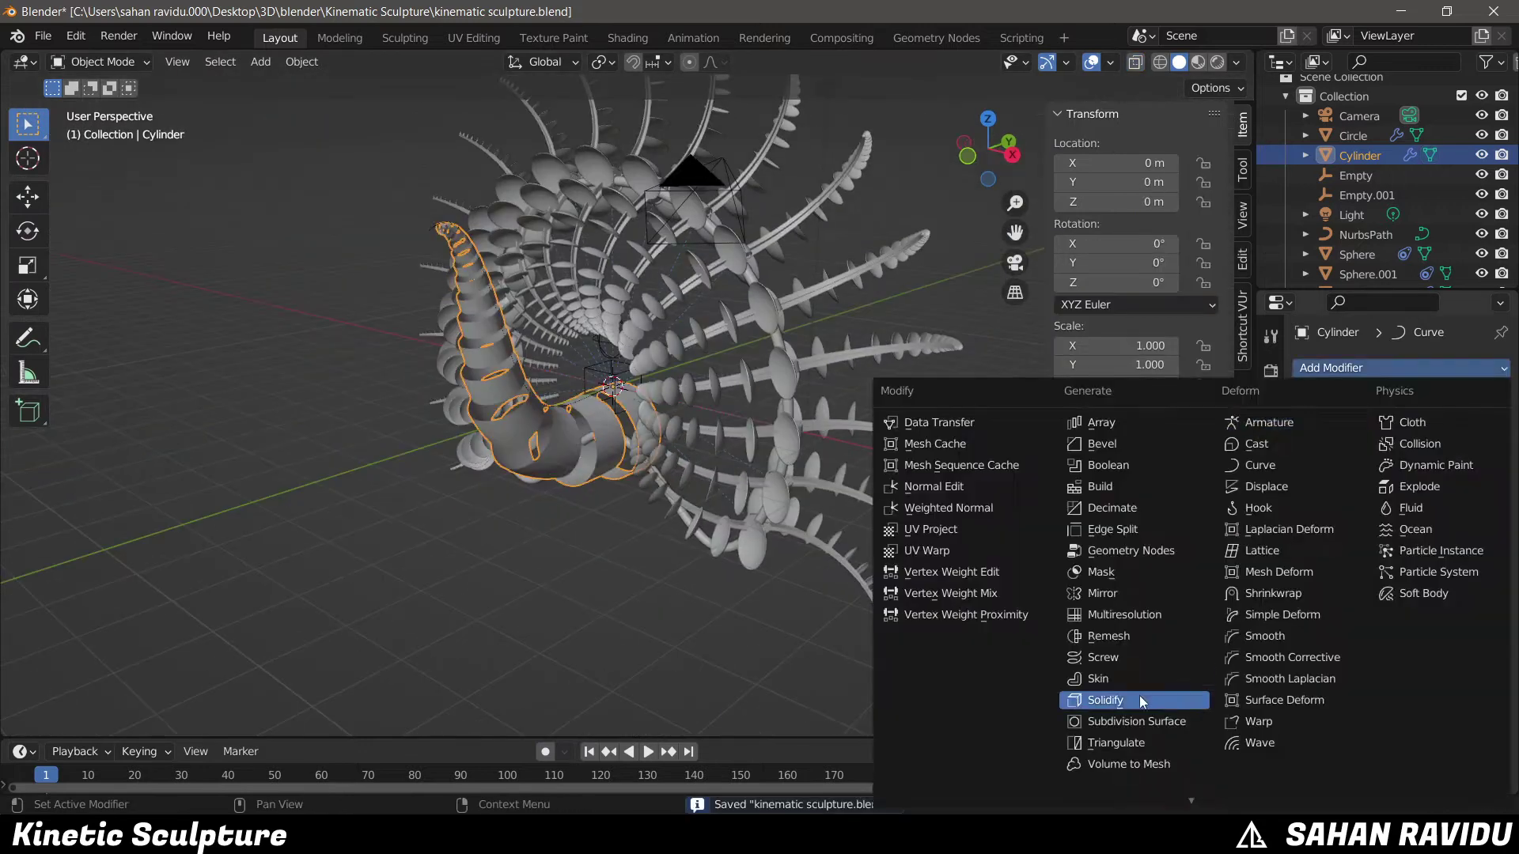
- Add a Solidify modifier to give the rings thickness
{"action": "left_click", "coordinate": [1123, 693]}
{"action": "left_click", "coordinate": [1271, 690]}
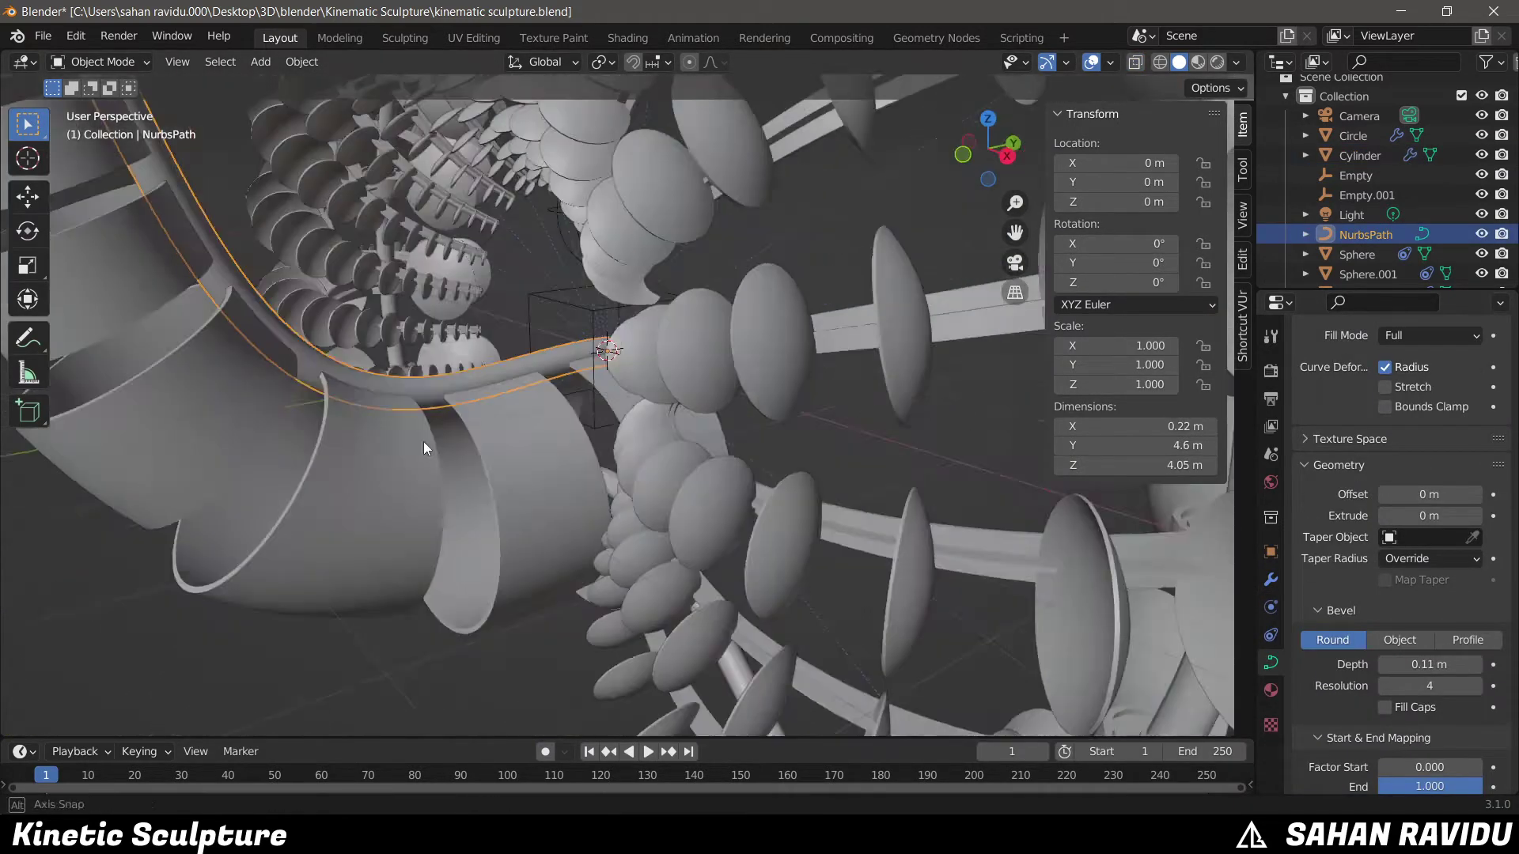
{"action": "key", "text": "Tab"}
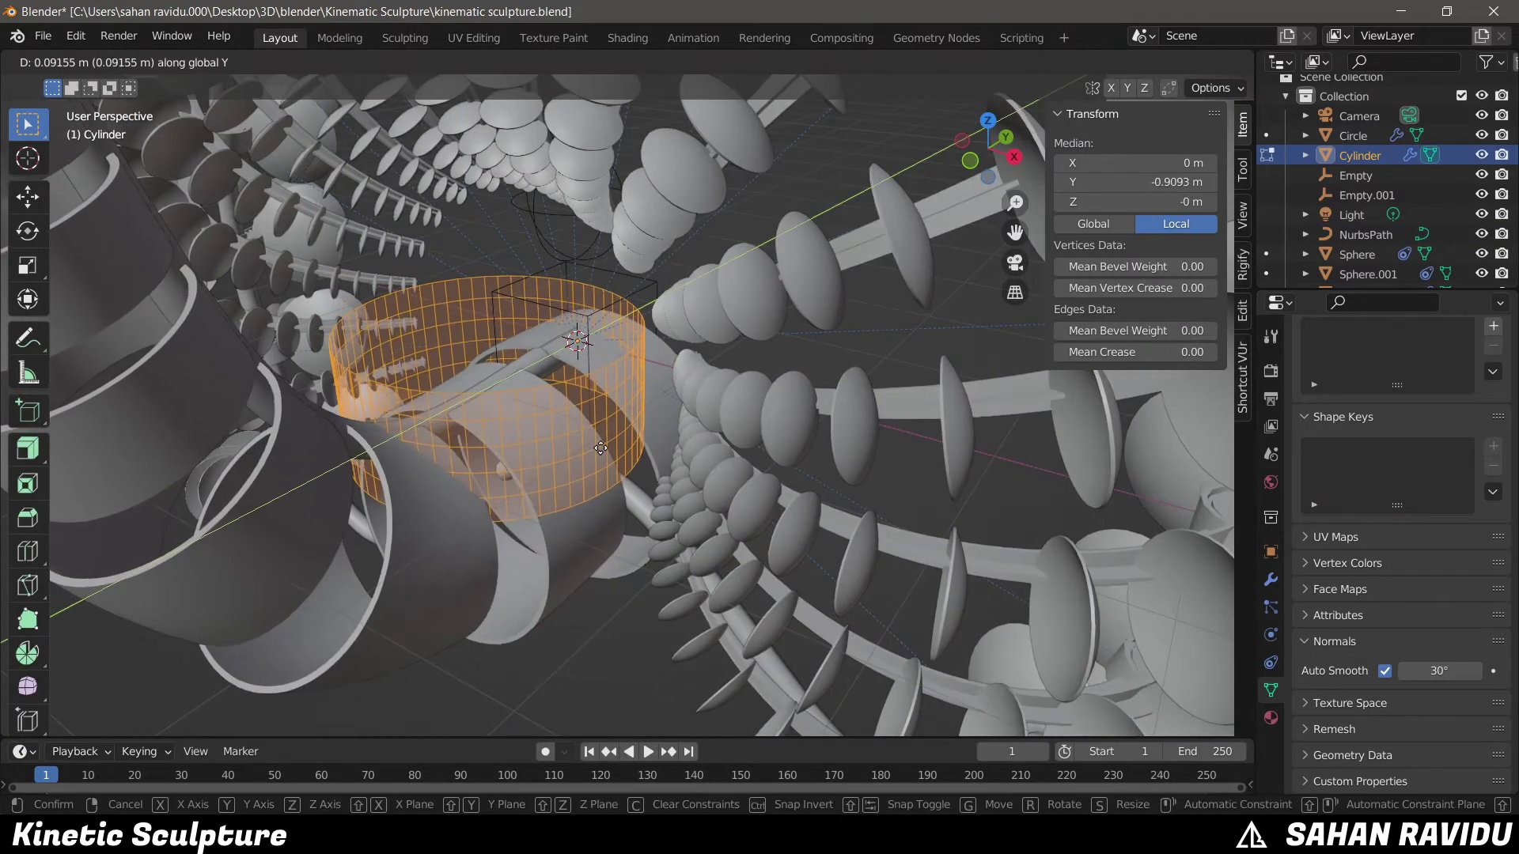
{"action": "scroll", "coordinate": [554, 447], "scroll_direction": "down", "scroll_amount": 10}
{"action": "scroll", "coordinate": [566, 441], "scroll_direction": "up", "scroll_amount": 3}
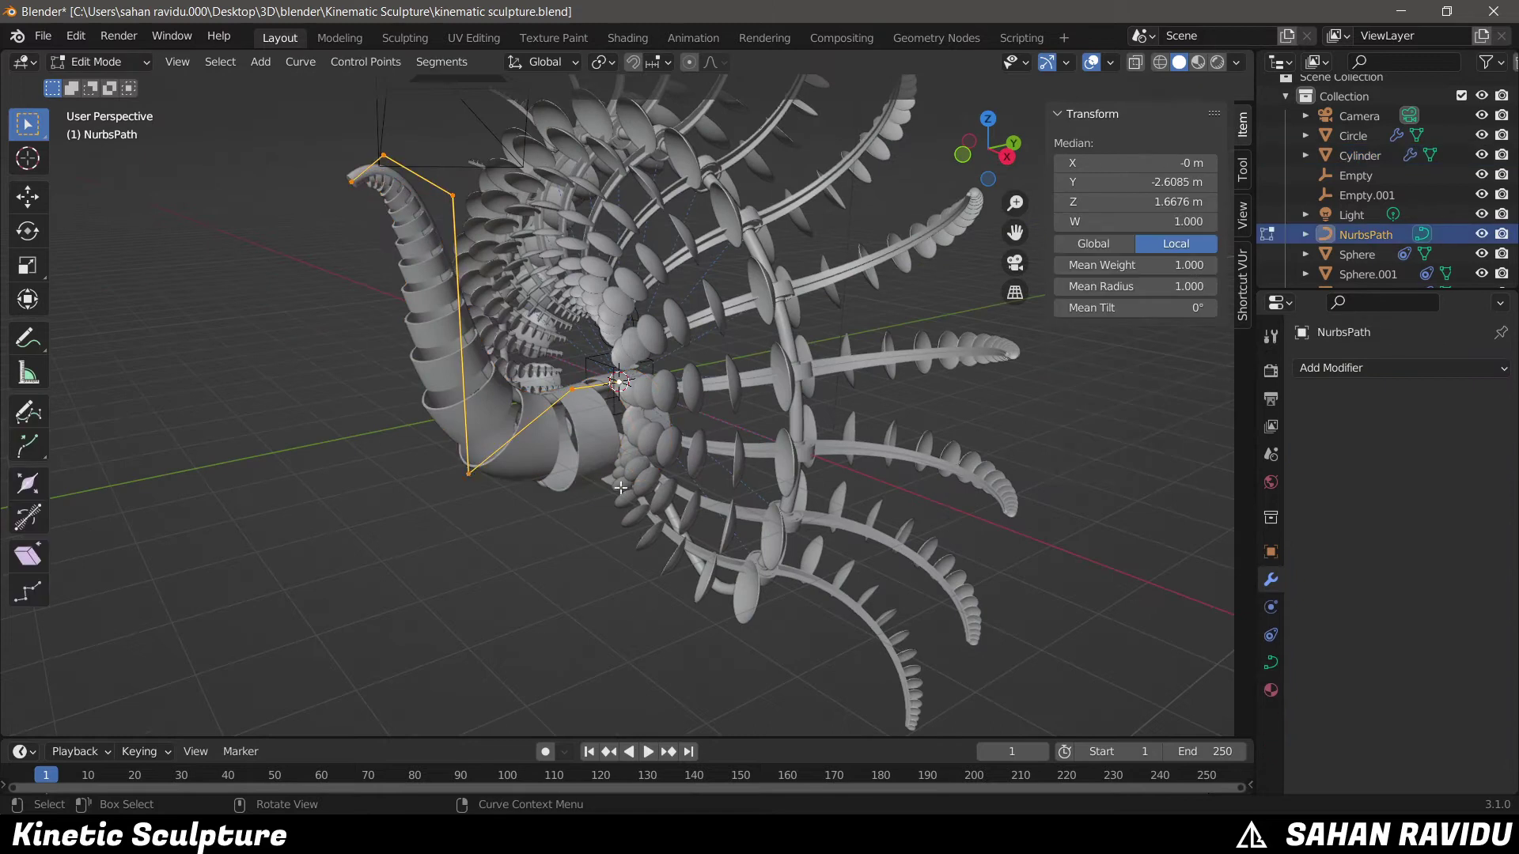
- Move the selected points twice along Y to reshape the neck
{"action": "key", "text": "g"}
{"action": "key", "text": "y"}
{"action": "left_click", "coordinate": [554, 380]}
{"action": "mouse_move", "coordinate": [553, 380]}
{"action": "middle_mouse_down"}
{"action": "mouse_move", "coordinate": [475, 237]}
{"action": "mouse_move", "coordinate": [554, 356]}
{"action": "middle_mouse_up"}
{"action": "key", "text": "g"}
{"action": "key", "text": "y"}
{"action": "left_click", "coordinate": [445, 191]}
{"action": "key", "text": "Tab"}
- Move the Empty and shift the cylinder's vertices along Y
{"action": "left_click", "coordinate": [614, 385]}
{"action": "key", "text": "g"}
{"action": "key", "text": "x"}
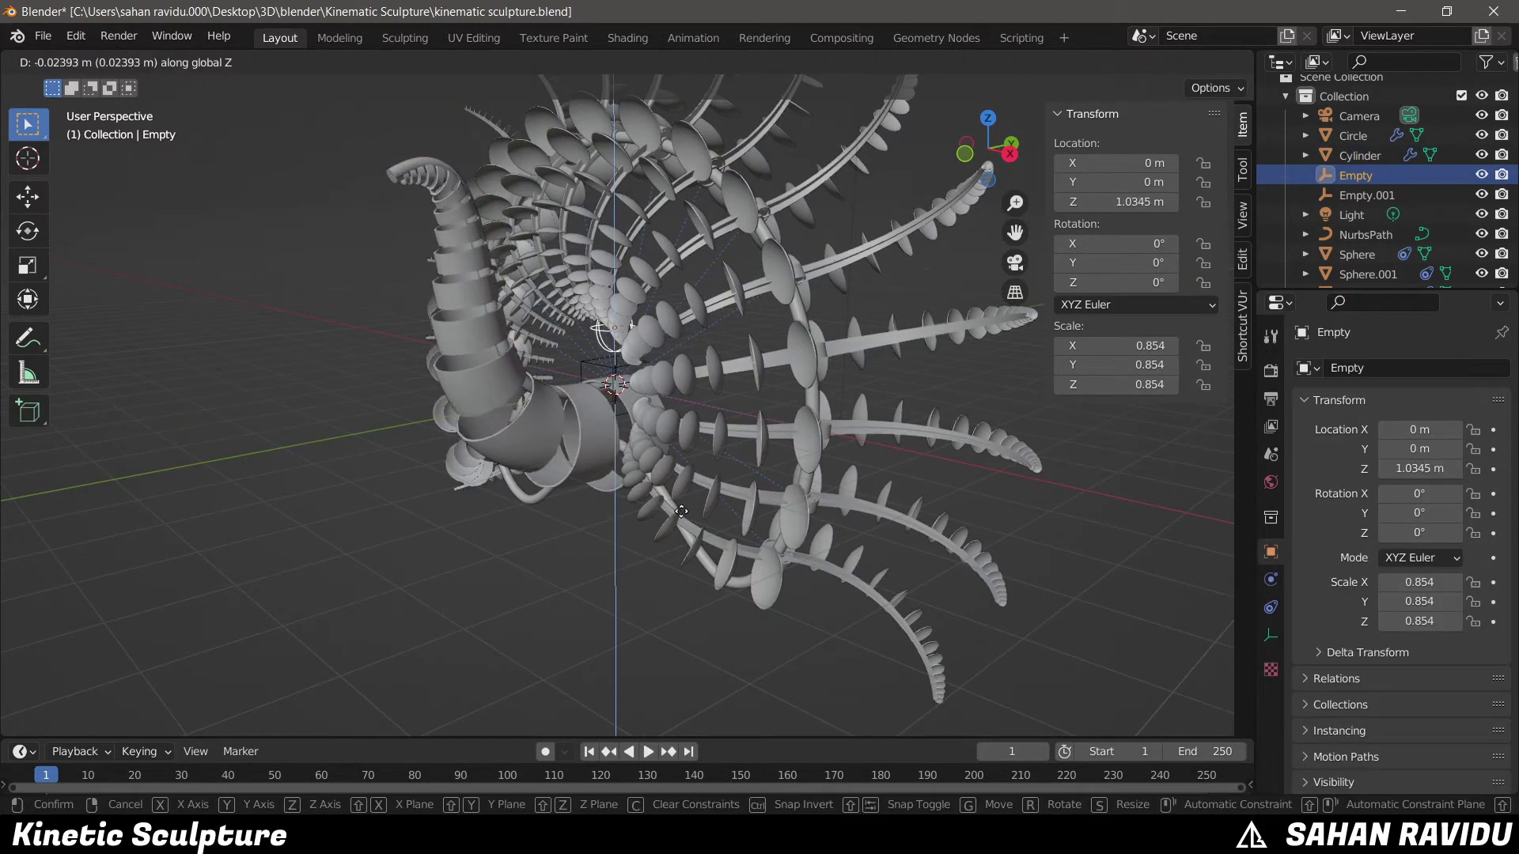
{"action": "left_click", "coordinate": [683, 507]}
{"action": "mouse_move", "coordinate": [683, 507]}
{"action": "middle_mouse_down"}
{"action": "mouse_move", "coordinate": [635, 428]}
{"action": "mouse_move", "coordinate": [639, 446]}
{"action": "middle_mouse_up"}
{"action": "left_click", "coordinate": [626, 438]}
{"action": "left_click", "coordinate": [640, 446]}
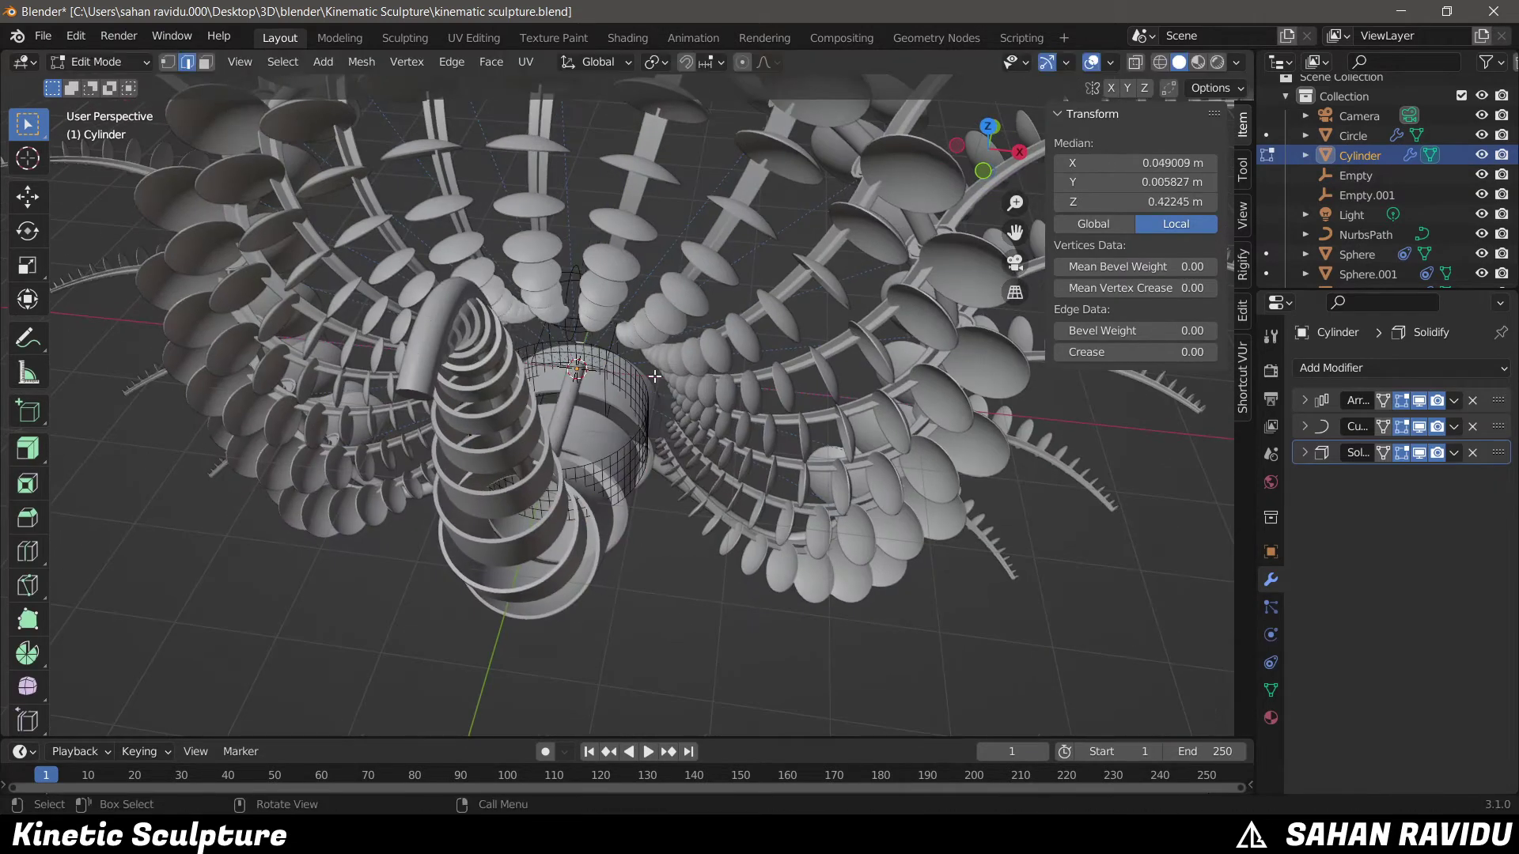
- Box-select cylinder vertices in top X-ray view and raise the Empty to Z 1.0698 m
{"action": "key", "text": "KP_7"}
{"action": "key", "text": "alt+z"}
{"action": "key", "text": "1"}
{"action": "left_click_drag", "start_coordinate": [409, 296], "coordinate": [455, 343]}
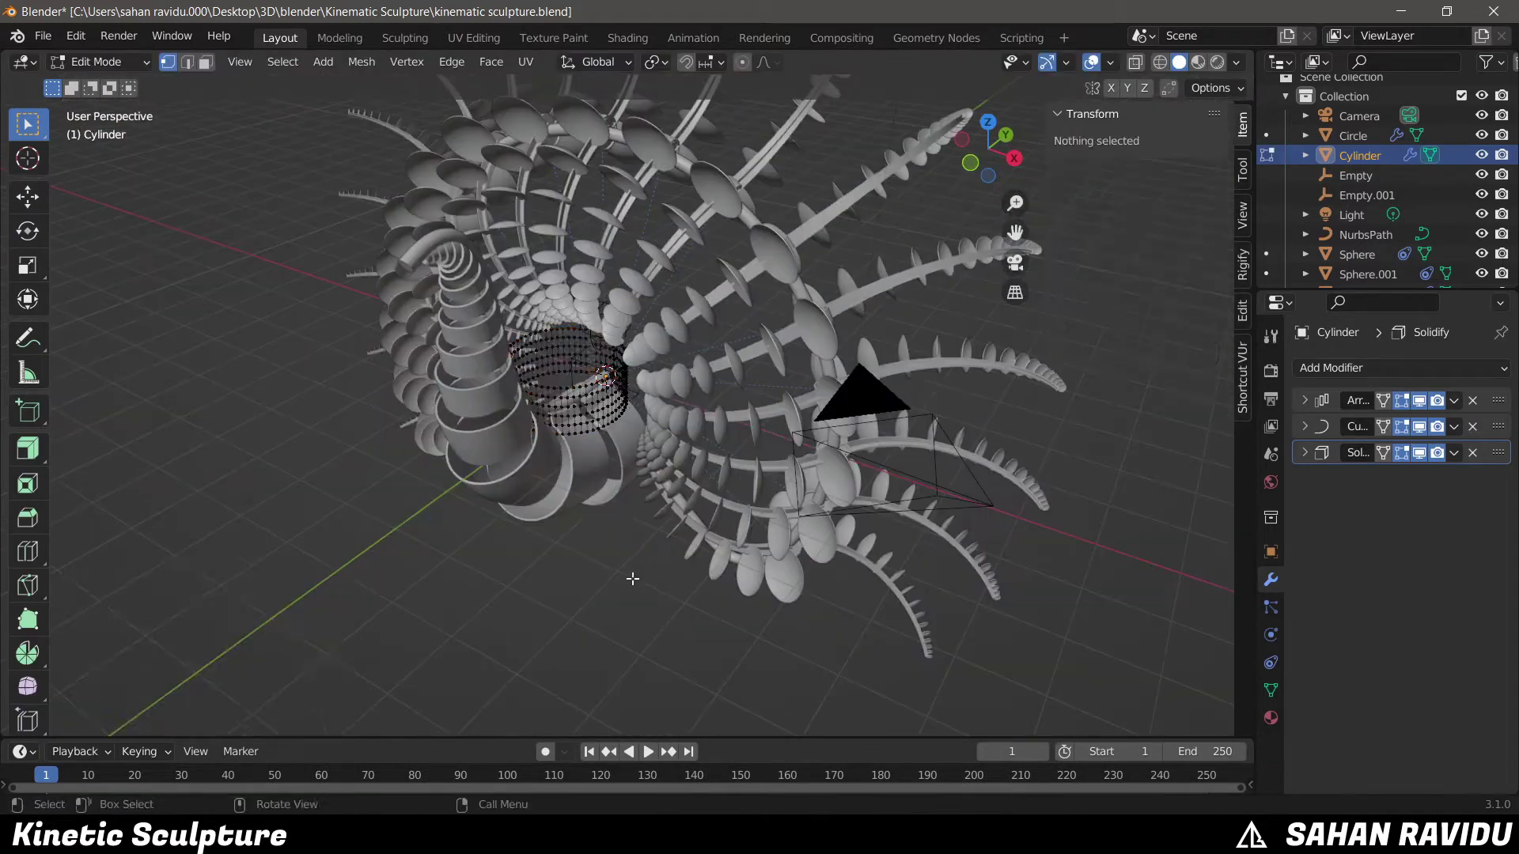
{"action": "key", "text": "z"}
{"action": "left_click", "coordinate": [946, 655]}
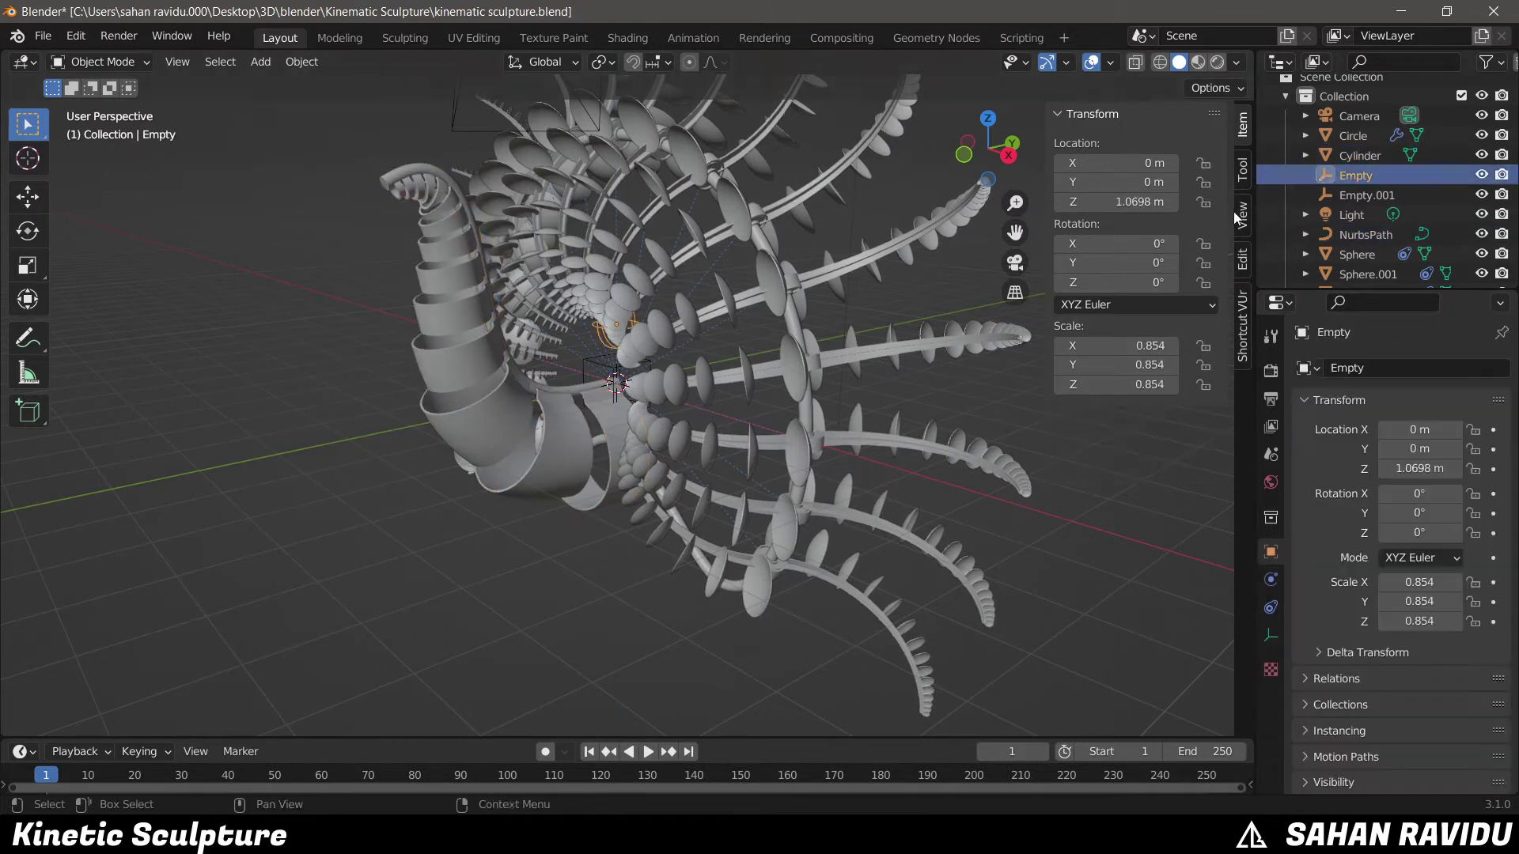
{"action": "left_click", "coordinate": [399, 200]}
- Shift the neck cylinder back 0.73 m along Y
{"action": "key", "text": "KP_3"}
{"action": "left_click_drag", "start_coordinate": [443, 356], "coordinate": [396, 356]}
{"action": "mouse_move", "coordinate": [554, 474]}
{"action": "middle_mouse_down"}
{"action": "mouse_move", "coordinate": [617, 507]}
{"action": "mouse_move", "coordinate": [680, 443]}
{"action": "mouse_move", "coordinate": [614, 488]}
{"action": "middle_mouse_up"}
{"action": "key", "text": "KP_1"}
{"action": "key", "text": "g"}
{"action": "key", "text": "z"}
{"action": "scroll", "coordinate": [655, 513], "scroll_direction": "up", "scroll_amount": 2}
- Shrink the neck to 0.799, lower it to 0.932 m, and save the file
{"action": "key", "text": "KP_1"}
{"action": "scroll", "coordinate": [680, 443], "scroll_direction": "down", "scroll_amount": 3}
{"action": "key", "text": "s"}
{"action": "left_click", "coordinate": [647, 429]}
{"action": "key", "text": "g"}
{"action": "key", "text": "z"}
{"action": "left_click", "coordinate": [695, 474]}
{"action": "key", "text": "ctrl+s"}
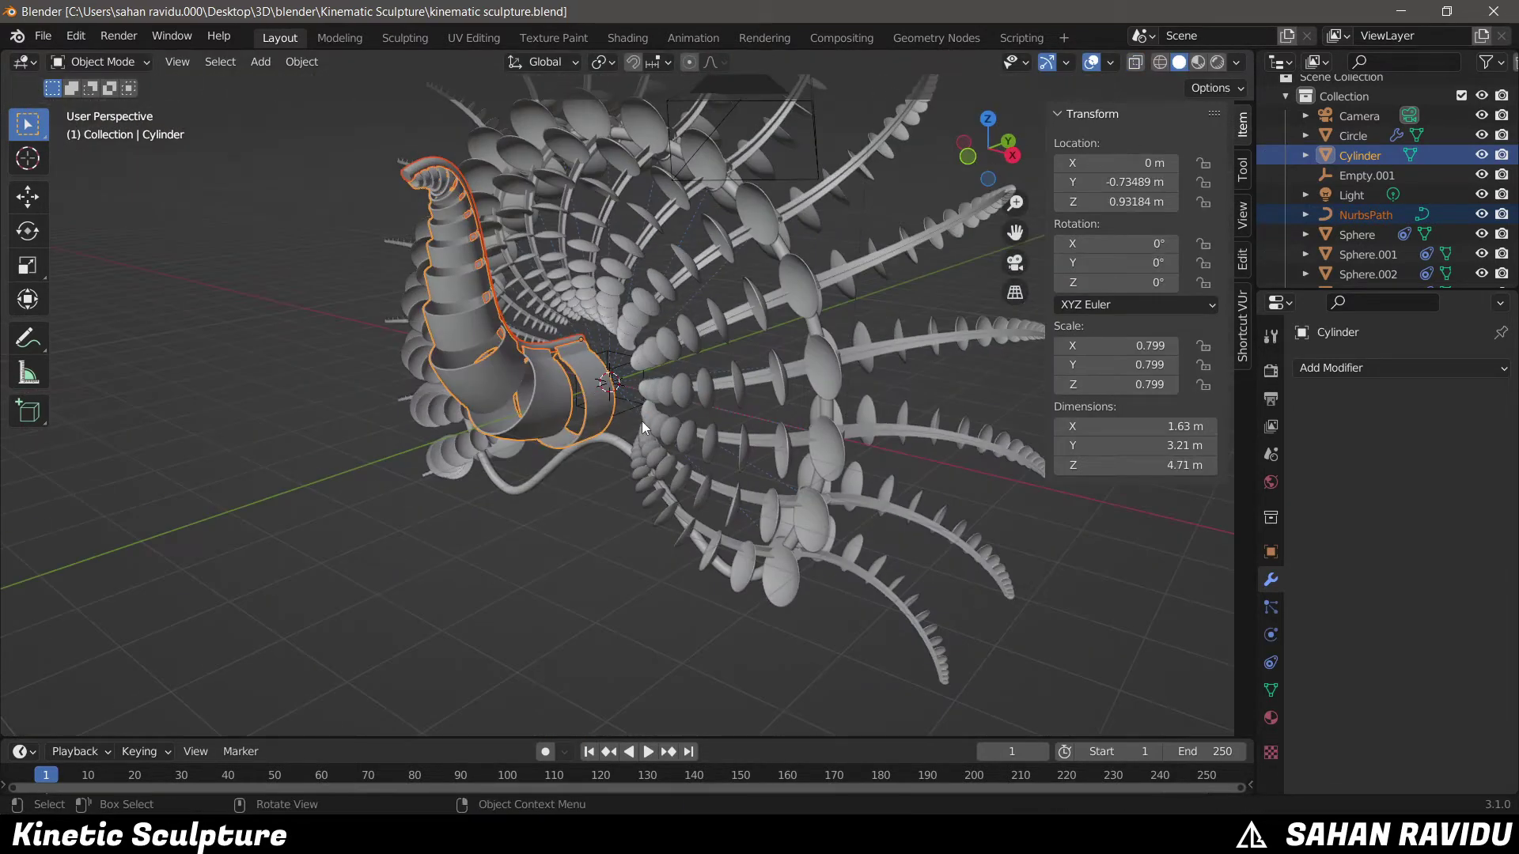
- Preview the spin by rotating Empty.001, then cancel back to 0°
{"action": "middle_click_drag", "start_coordinate": [642, 428], "coordinate": [586, 512]}
{"action": "key", "text": "n"}
{"action": "left_click", "coordinate": [1366, 175]}
{"action": "key", "text": "r"}
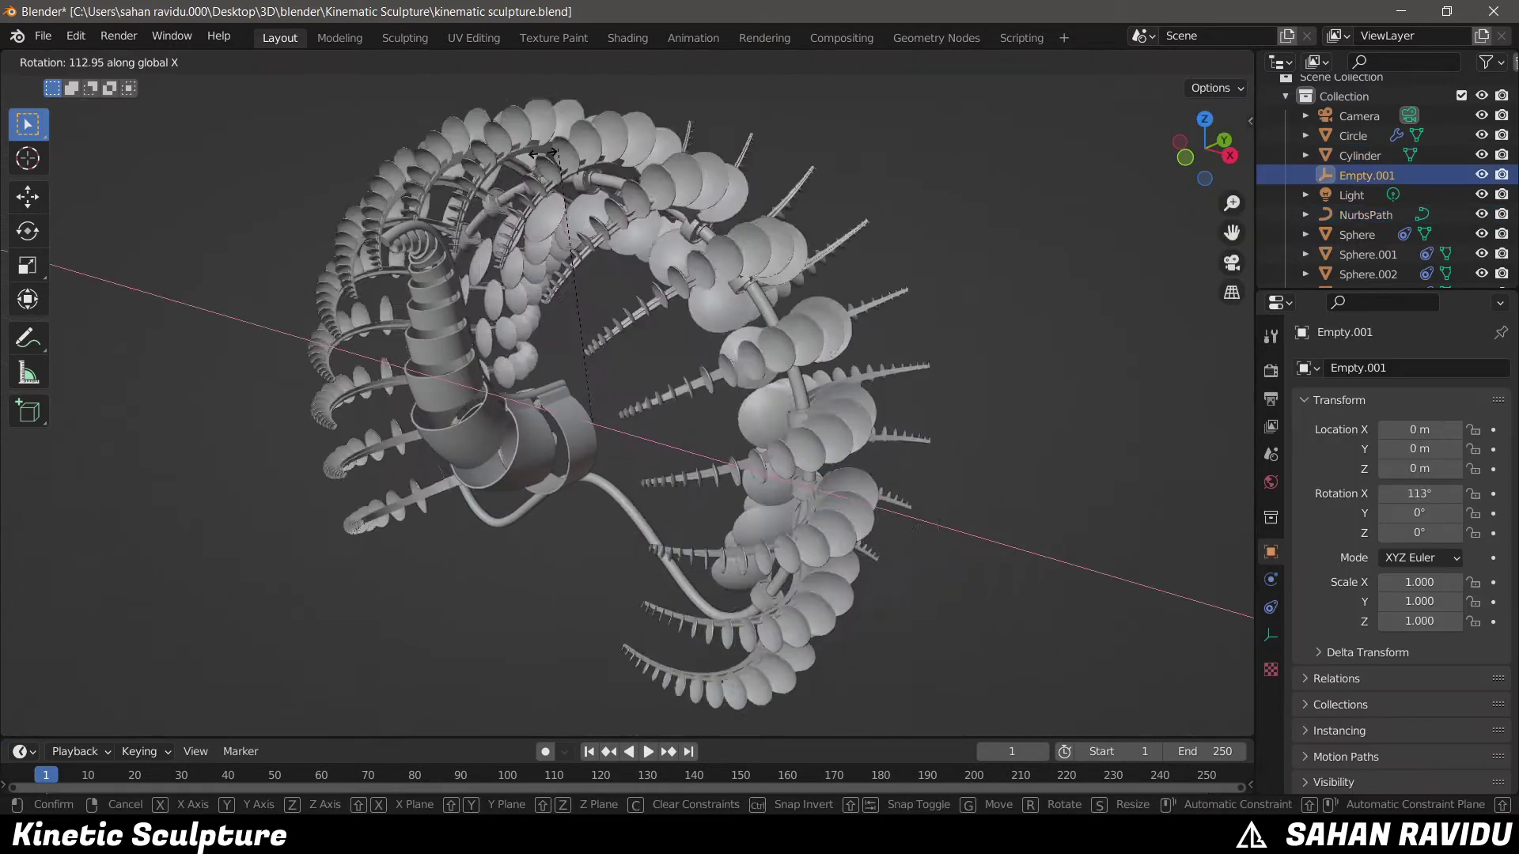
{"action": "key", "text": "Escape"}
{"action": "left_click", "coordinate": [573, 510]}
{"action": "middle_click_drag", "start_coordinate": [573, 510], "coordinate": [574, 504]}
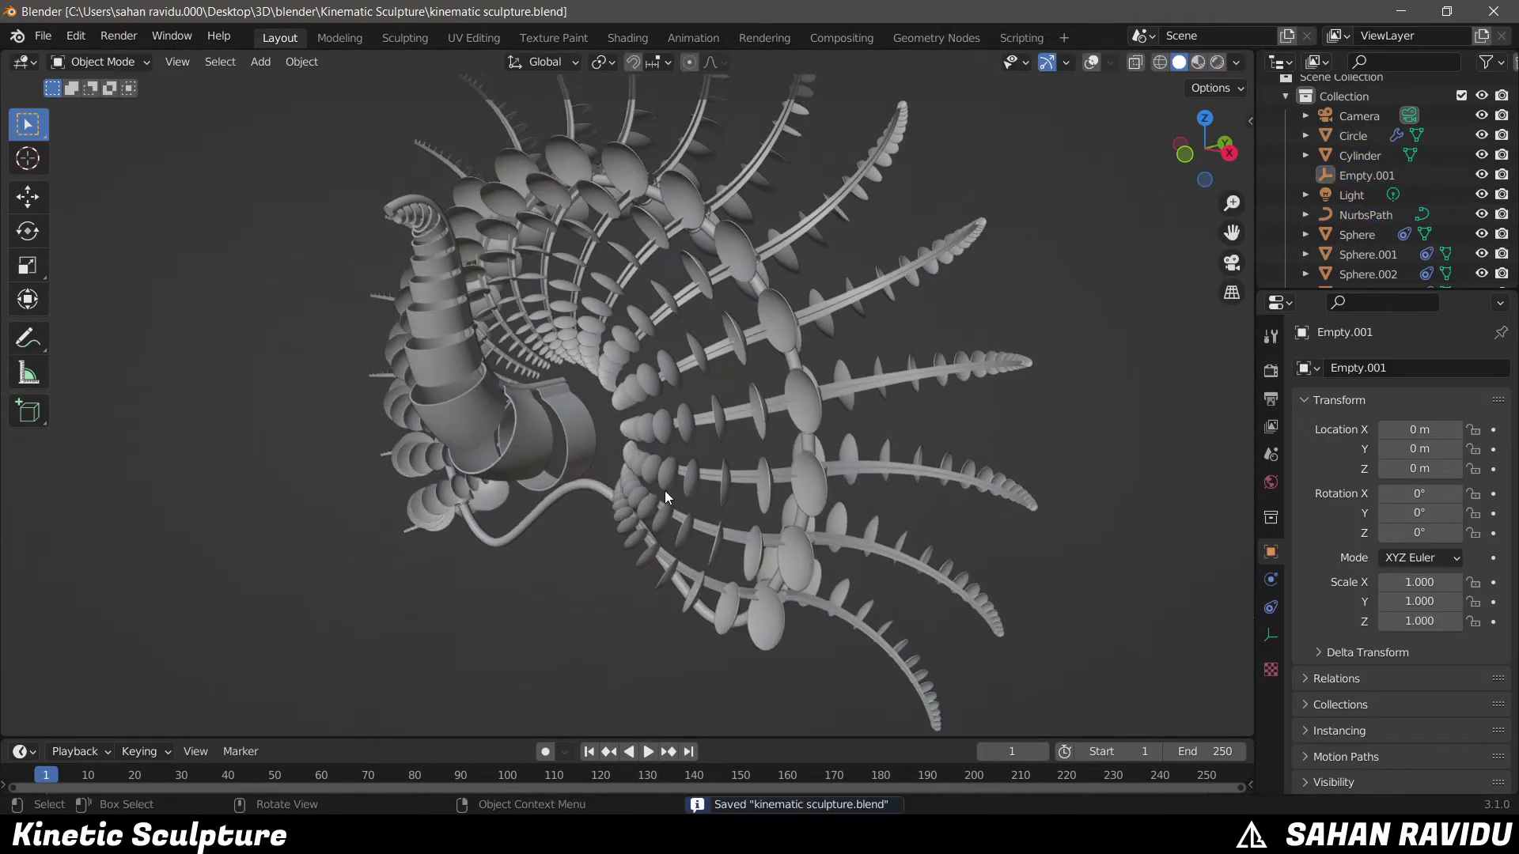
- Turn viewport overlays back on and add a UV sphere at the neck top
{"action": "left_click", "coordinate": [1099, 67]}
{"action": "middle_click_drag", "start_coordinate": [601, 396], "coordinate": [558, 363]}
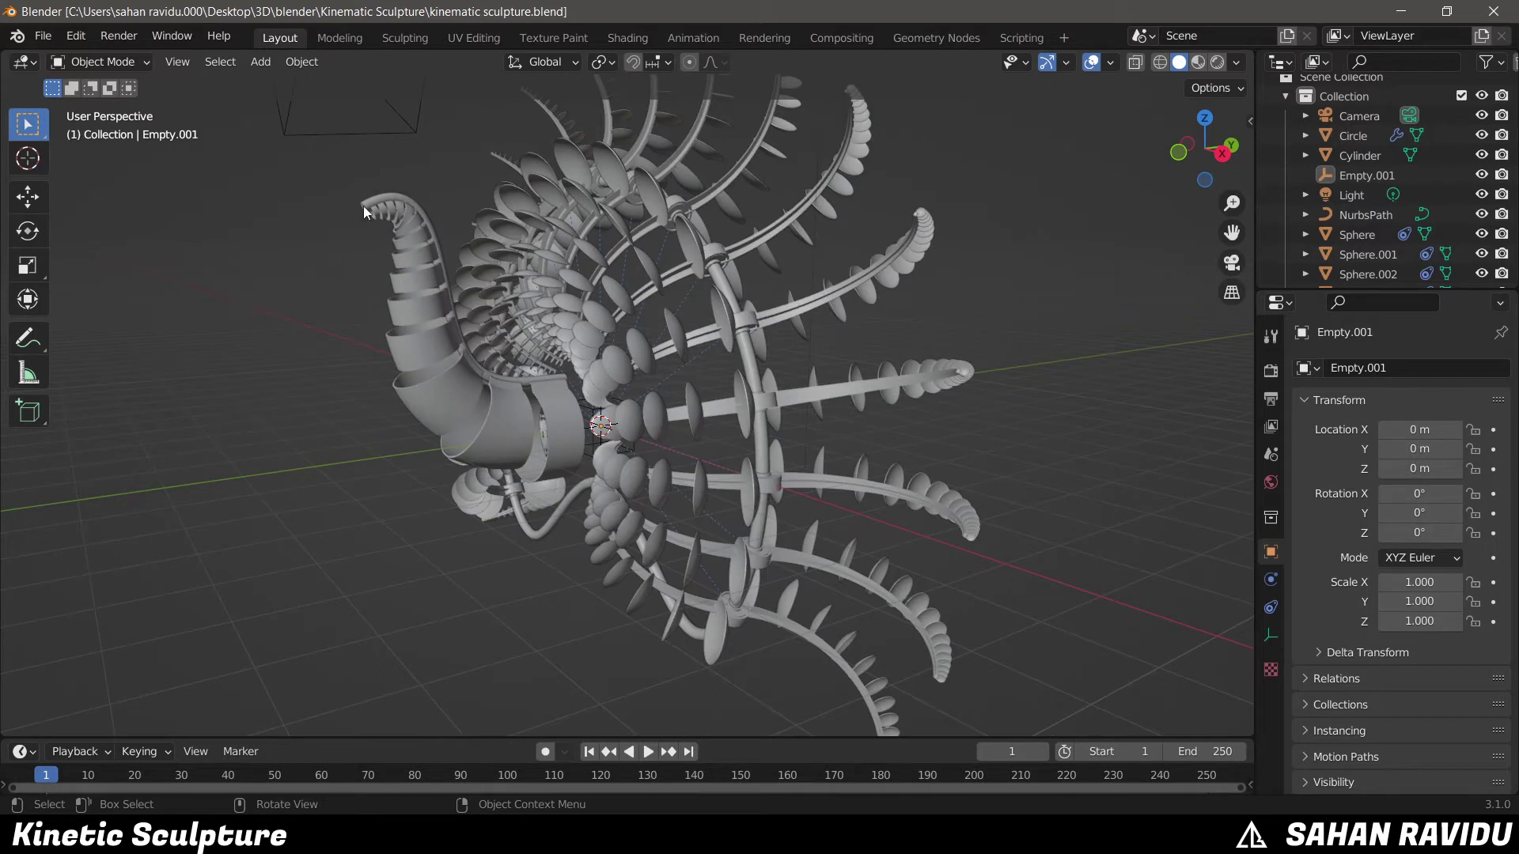
{"action": "left_click", "coordinate": [558, 363]}
{"action": "key", "text": "Tab"}
{"action": "key", "text": "Tab"}
{"action": "key", "text": "shift+a"}
{"action": "key", "text": "KP_3"}
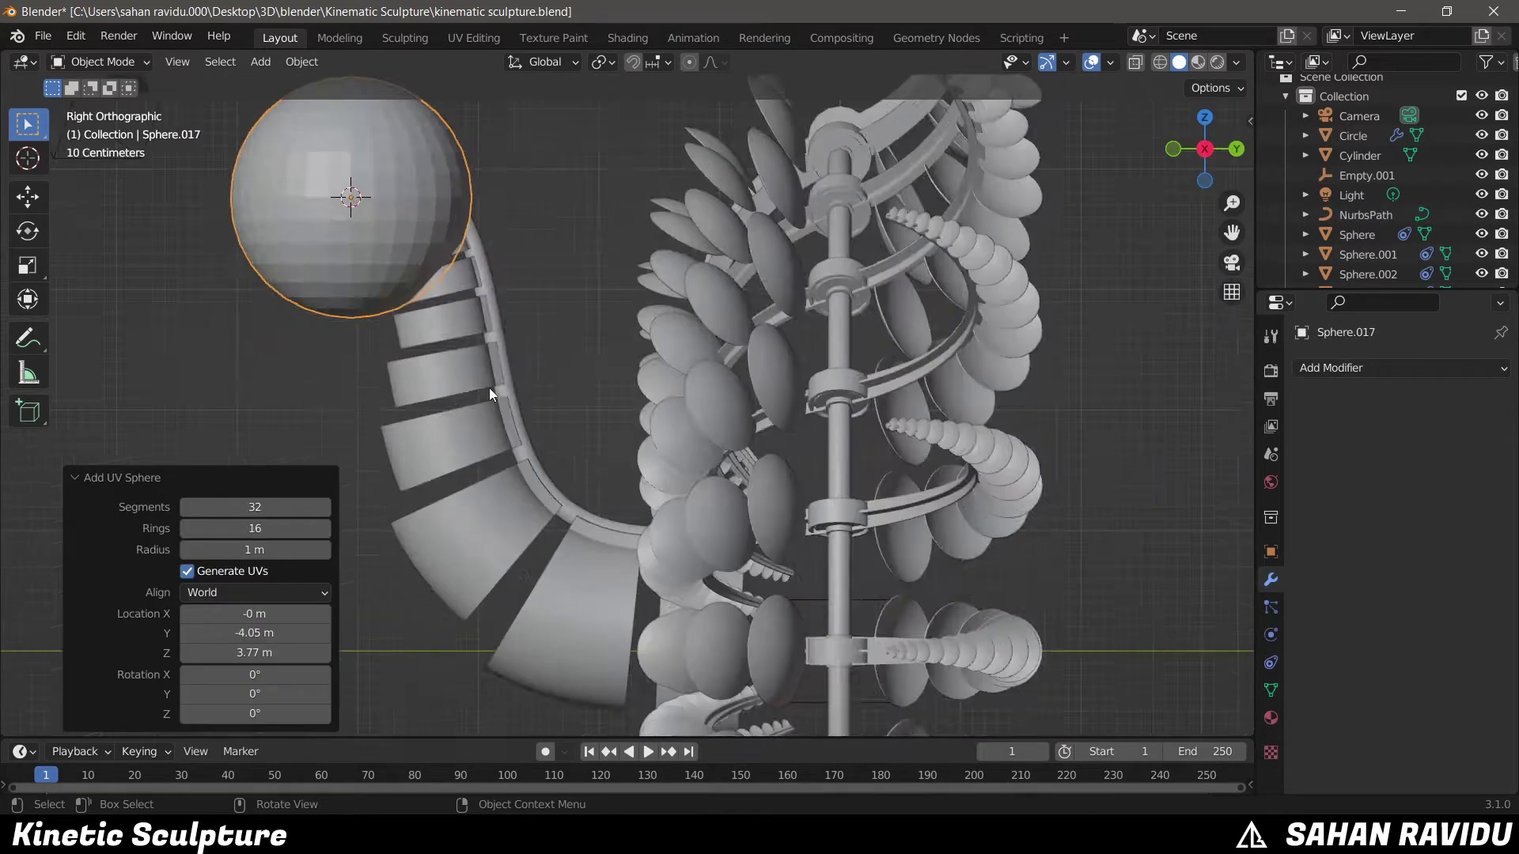
- Move the new sphere and shrink it to 0.355 for the head
{"action": "key", "text": "KP_Decimal"}
{"action": "key", "text": "g"}
{"action": "left_click", "coordinate": [417, 519]}
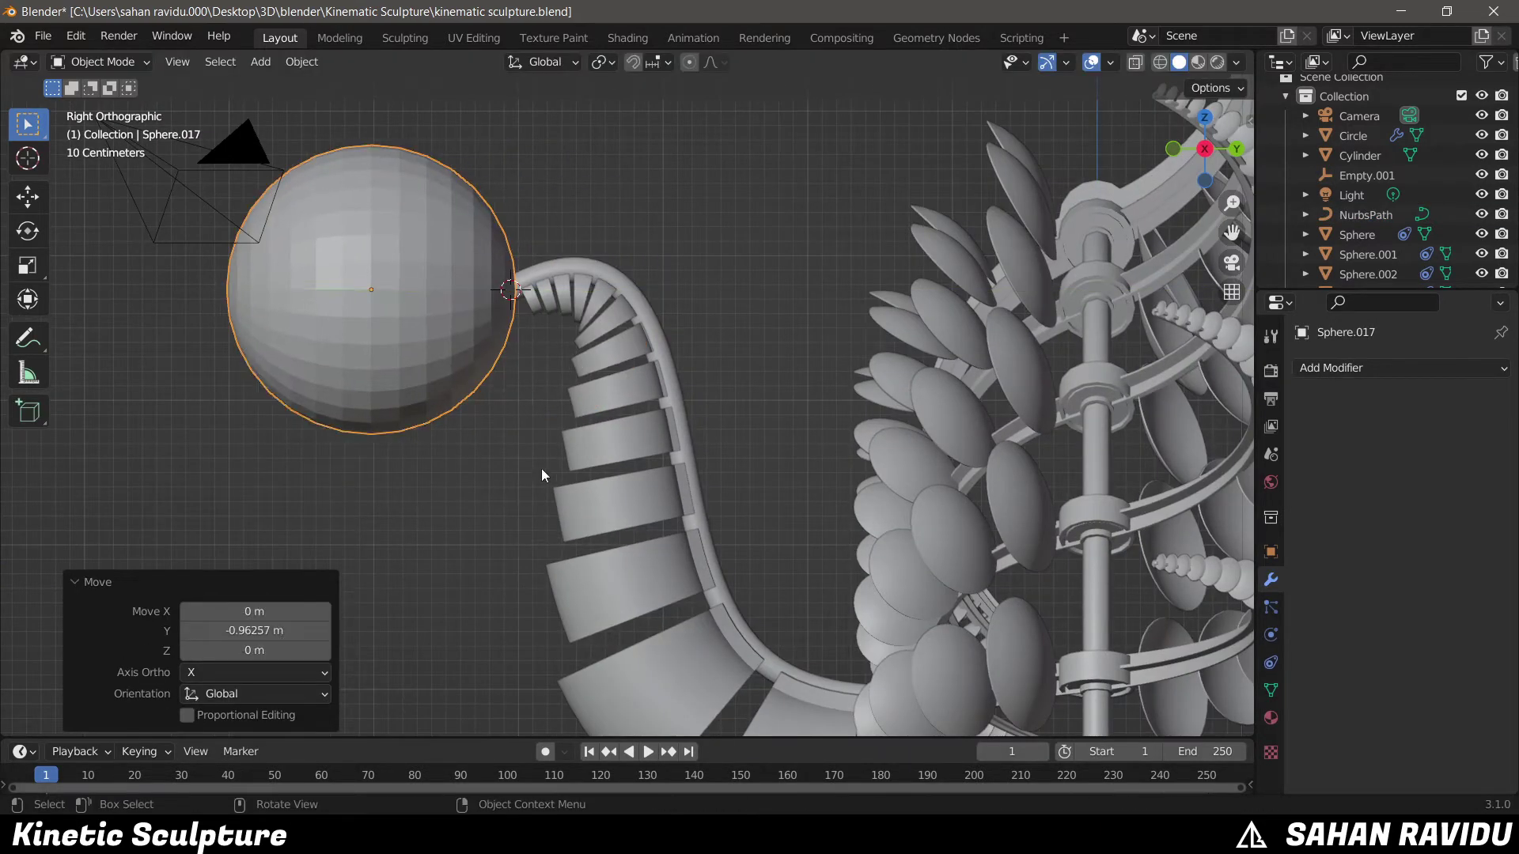
{"action": "key", "text": "s"}
{"action": "left_click", "coordinate": [417, 338]}
- Position the head sphere beside the top of the neck
{"action": "key", "text": "g"}
{"action": "left_click", "coordinate": [544, 353]}
{"action": "scroll", "coordinate": [532, 403], "scroll_direction": "down", "scroll_amount": 1}
{"action": "key", "text": "Tab"}
{"action": "key", "text": "Tab"}
{"action": "left_click", "coordinate": [492, 310]}
{"action": "scroll", "coordinate": [526, 383], "scroll_direction": "up", "scroll_amount": 2}
{"action": "key", "text": "g"}
{"action": "left_click", "coordinate": [544, 432]}
- Snap the 3D cursor to the head and add a cone there
{"action": "scroll", "coordinate": [546, 432], "scroll_direction": "down", "scroll_amount": 2}
{"action": "scroll", "coordinate": [558, 435], "scroll_direction": "up", "scroll_amount": 2}
{"action": "key", "text": "shift+s"}
{"action": "left_click", "coordinate": [563, 543]}
{"action": "key", "text": "shift+a"}
{"action": "left_click", "coordinate": [649, 451]}
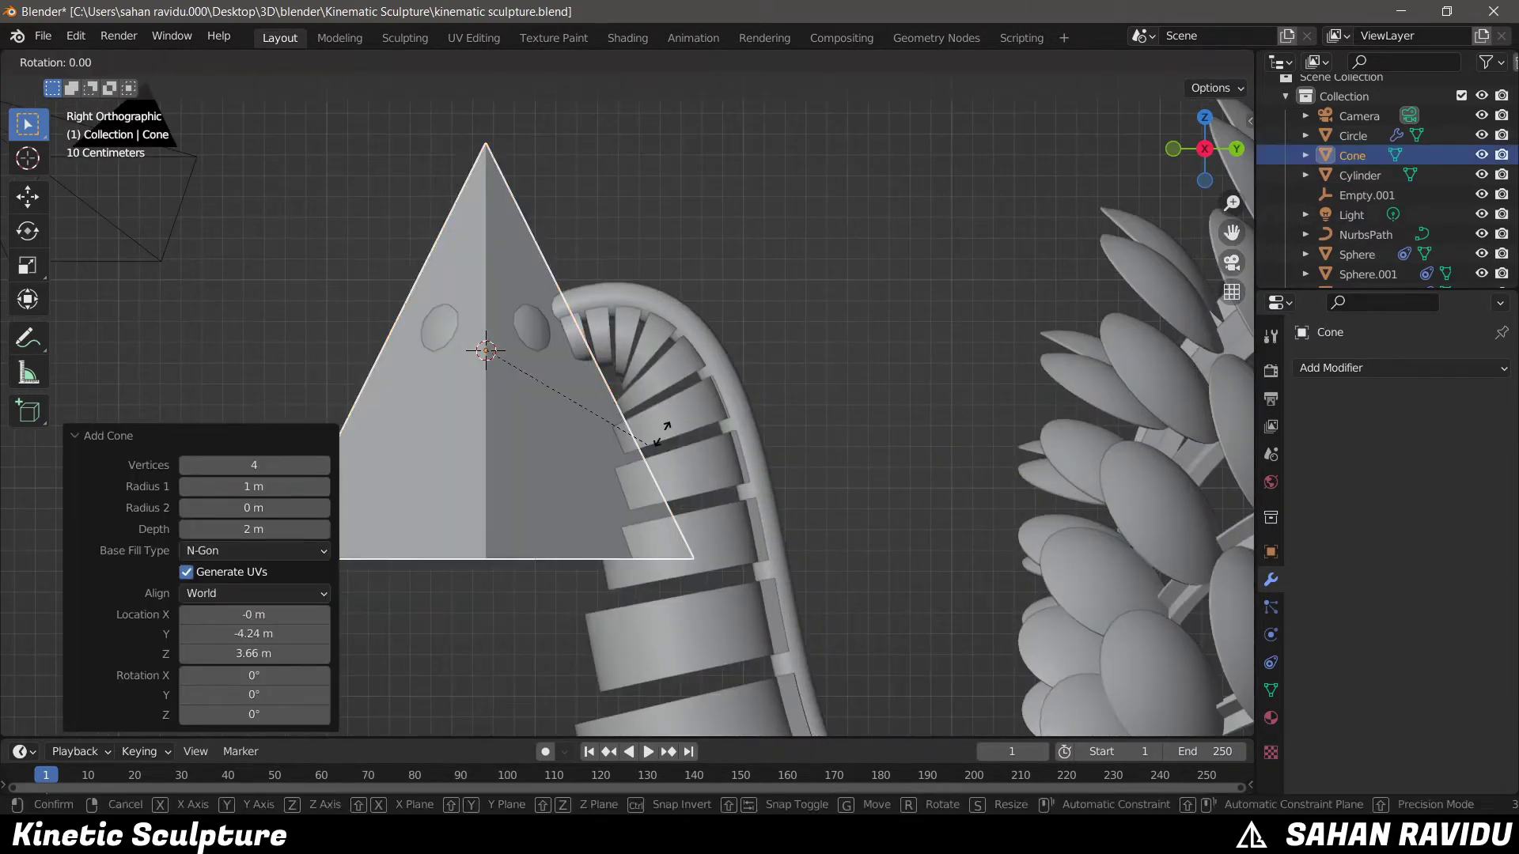
- Rotate the cone forward and shrink it into a small beak
{"action": "key", "text": "r"}
{"action": "key", "text": "Return"}
{"action": "key", "text": "Tab"}
{"action": "key", "text": "s"}
{"action": "left_click", "coordinate": [474, 261]}
- Tilt the beak by -10.7° and adjust its size and position
{"action": "key", "text": "r"}
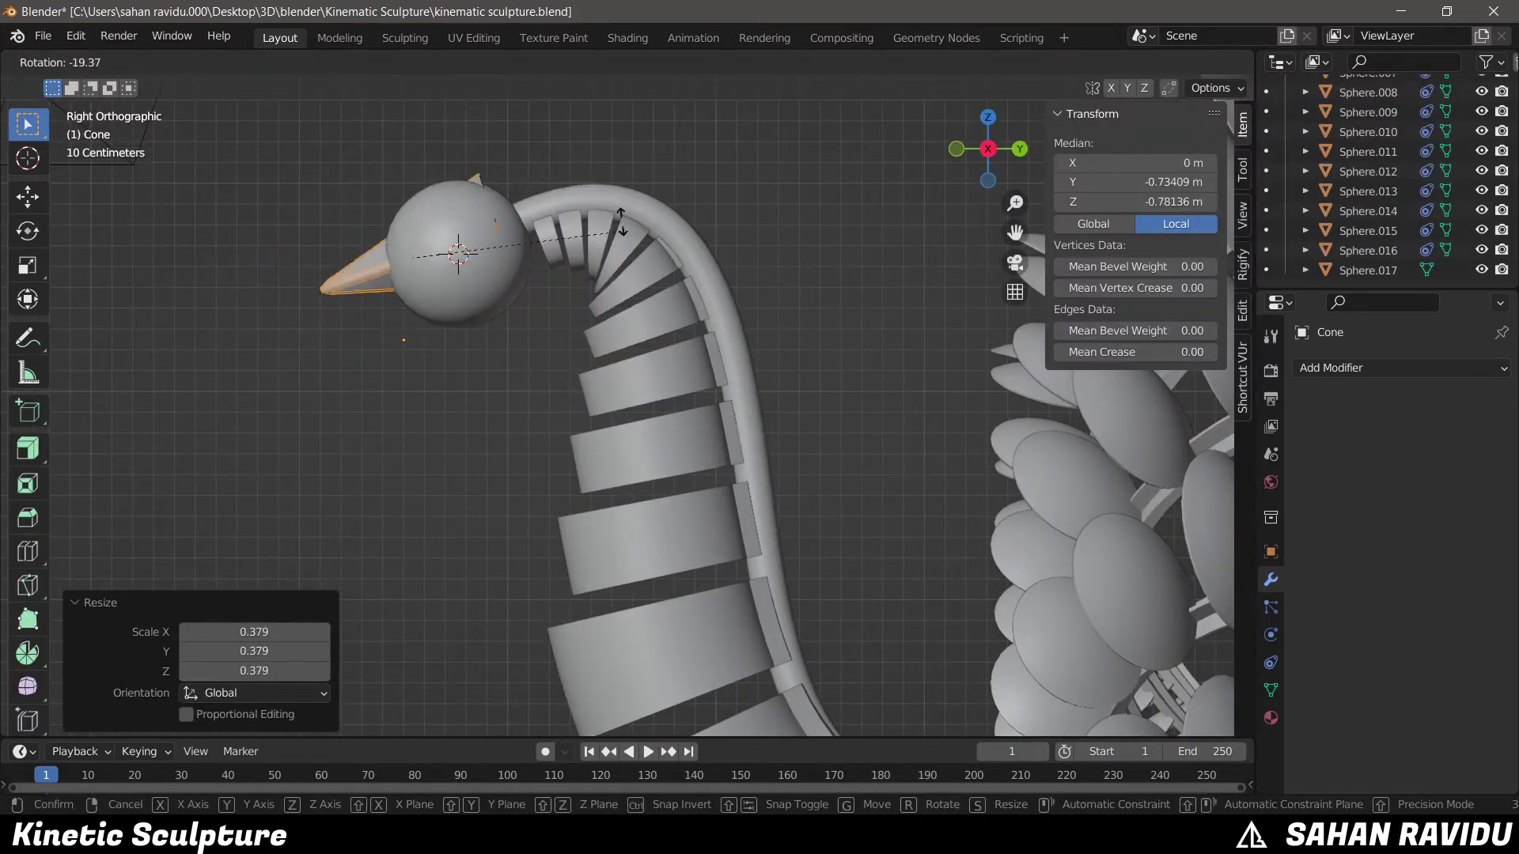
{"action": "left_click", "coordinate": [586, 238]}
{"action": "key", "text": "s"}
{"action": "left_click", "coordinate": [818, 353]}
{"action": "key", "text": "r"}
- Finish the beak and inspect the head sphere Sphere.017 in perspective
{"action": "key", "text": "Tab"}
{"action": "scroll", "coordinate": [712, 463], "scroll_direction": "down", "scroll_amount": 5}
{"action": "middle_click_drag", "start_coordinate": [712, 462], "coordinate": [870, 396]}
{"action": "left_click", "coordinate": [1374, 269]}
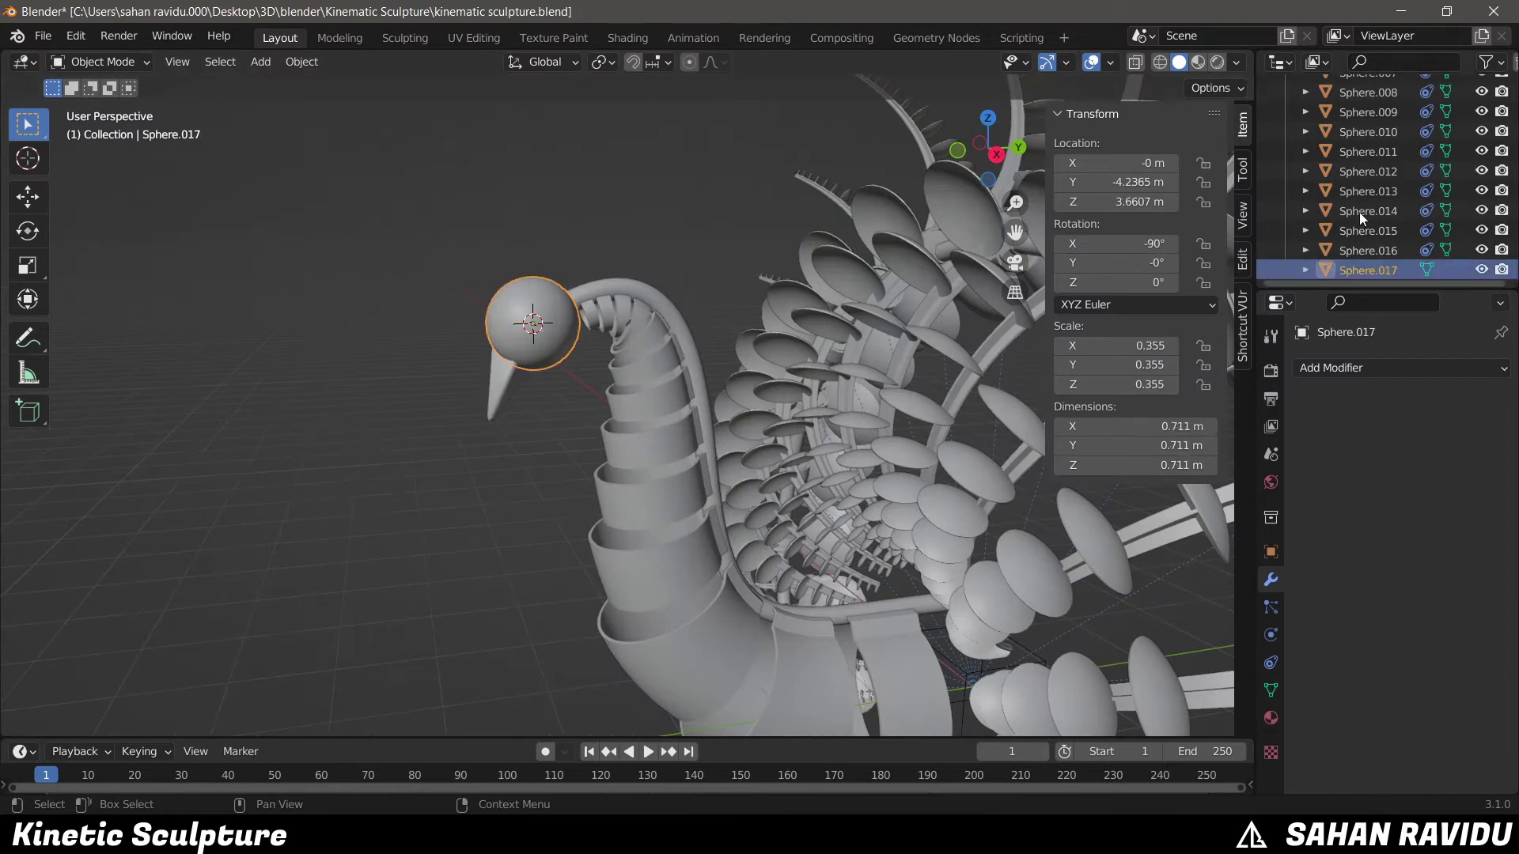
{"action": "scroll", "coordinate": [1373, 158], "scroll_direction": "up", "scroll_amount": 5}
{"action": "middle_click_drag", "start_coordinate": [712, 396], "coordinate": [820, 510]}
- Extrude a new point from the end of the neck's path curve
{"action": "left_click", "coordinate": [1365, 244]}
{"action": "key", "text": "Tab"}
{"action": "key", "text": "KP_3"}
{"action": "scroll", "coordinate": [663, 395], "scroll_direction": "up", "scroll_amount": 4}
{"action": "key", "text": "e"}
{"action": "left_click", "coordinate": [663, 509]}
{"action": "scroll", "coordinate": [642, 420], "scroll_direction": "up", "scroll_amount": 5}
- Nudge the new path point downward into place
{"action": "key", "text": "g"}
{"action": "left_click", "coordinate": [654, 370]}
{"action": "mouse_move", "coordinate": [654, 369]}
{"action": "middle_mouse_down"}
{"action": "mouse_move", "coordinate": [751, 433]}
{"action": "mouse_move", "coordinate": [702, 427]}
{"action": "middle_mouse_up"}
{"action": "key", "text": "Tab"}
{"action": "scroll", "coordinate": [680, 380], "scroll_direction": "down", "scroll_amount": 4}
{"action": "mouse_move", "coordinate": [655, 333]}
{"action": "middle_mouse_down"}
{"action": "mouse_move", "coordinate": [699, 305]}
{"action": "mouse_move", "coordinate": [591, 441]}
{"action": "middle_mouse_up"}
{"action": "left_click", "coordinate": [622, 438]}
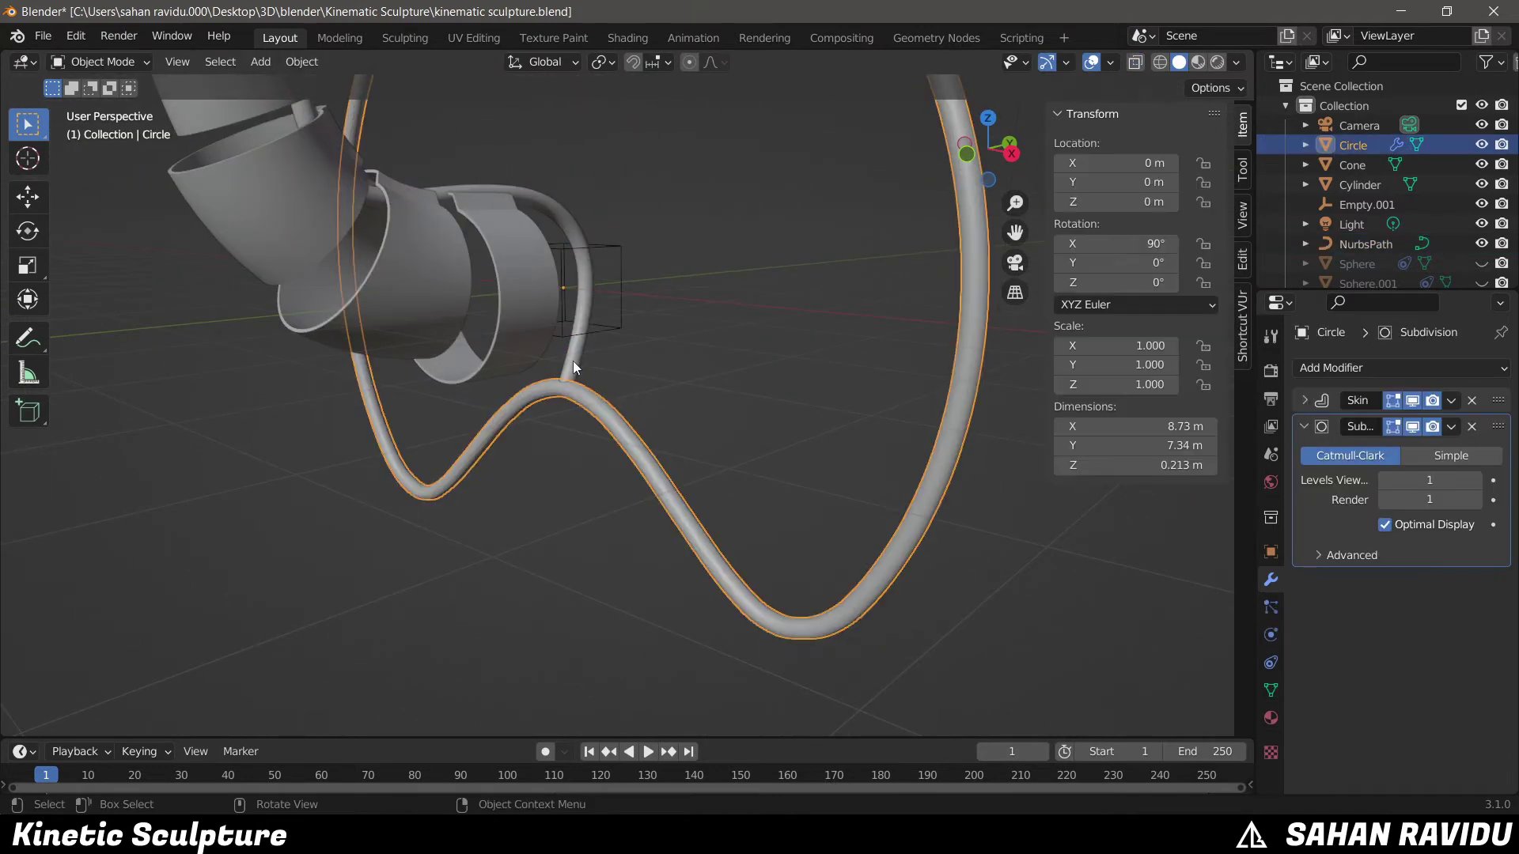
- Add a new path curve for a leg at the neck path
{"action": "left_click", "coordinate": [570, 362]}
{"action": "key", "text": "shift+s"}
{"action": "key", "text": "Escape"}
{"action": "key", "text": "shift+a"}
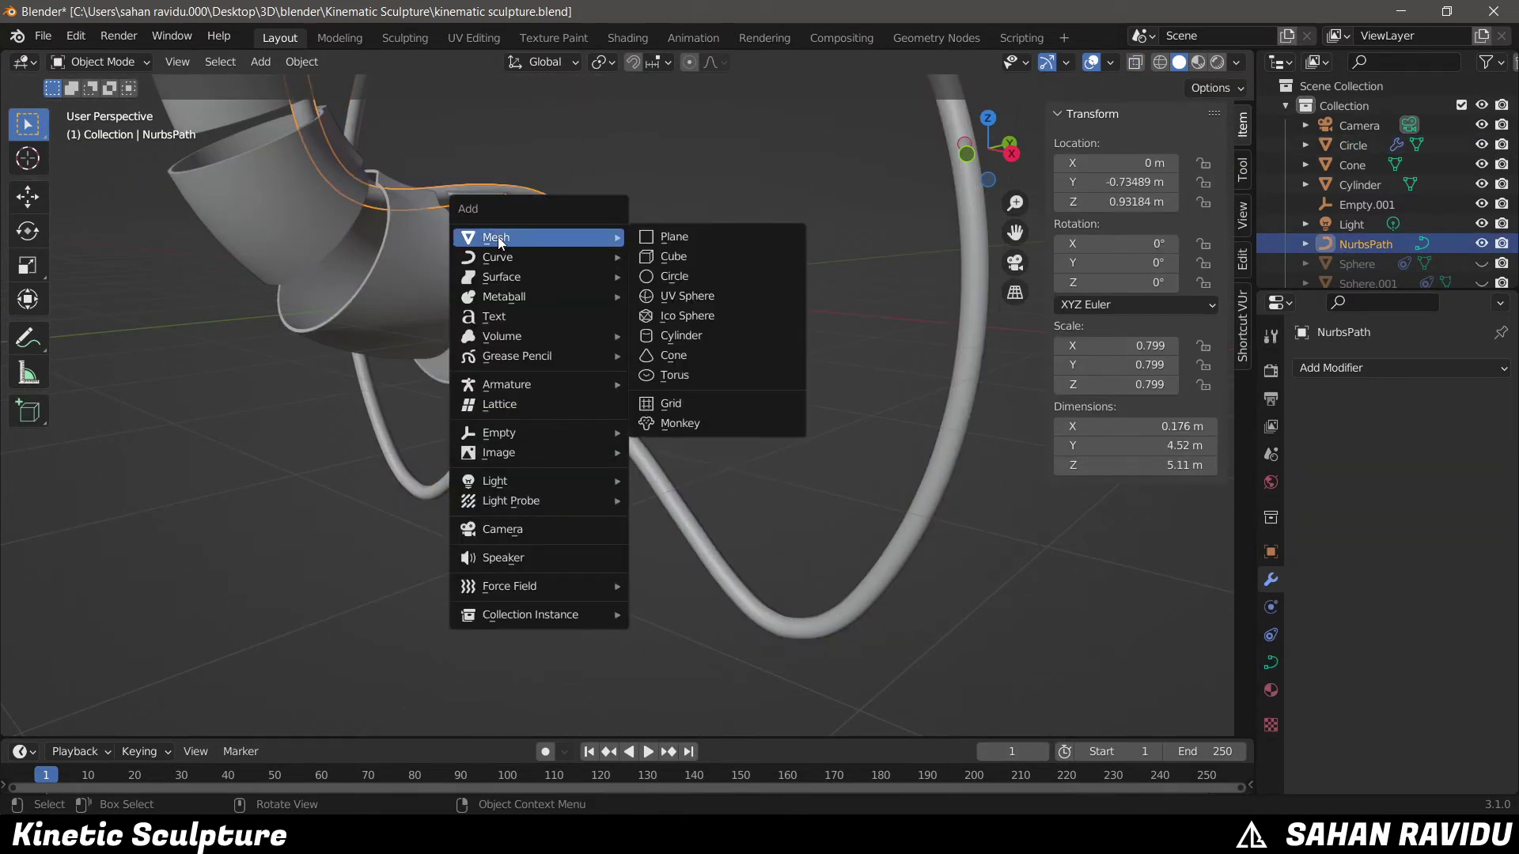
{"action": "key", "text": "Escape"}
{"action": "key", "text": "shift+a"}
{"action": "left_click", "coordinate": [709, 283]}
- Rotate the leg path 90° to stand upright and enlarge its points
{"action": "key", "text": "KP_1"}
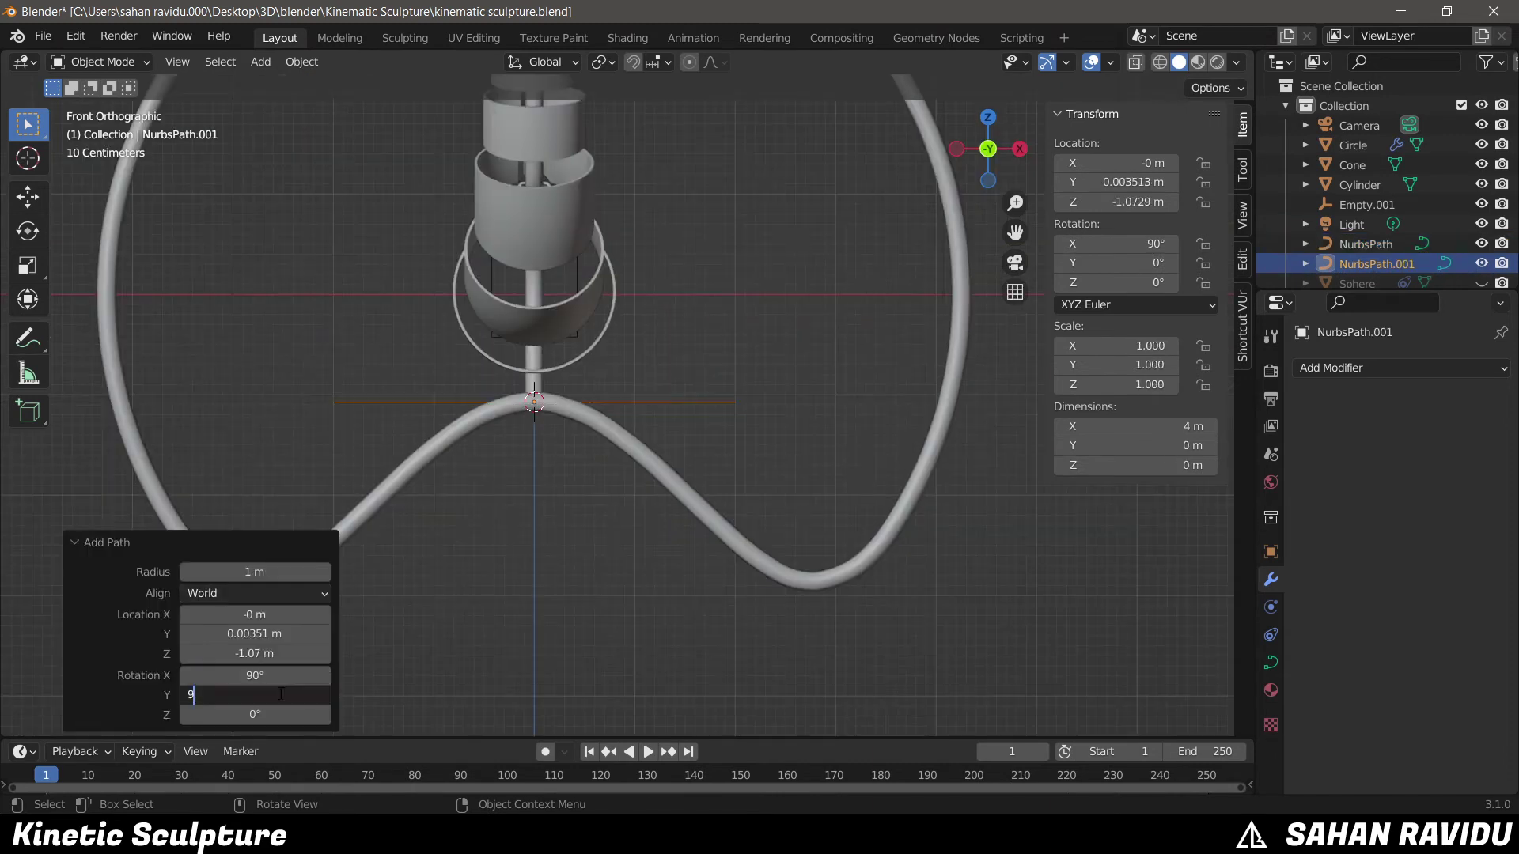
{"action": "type", "text": "90"}
{"action": "key", "text": "Return"}
{"action": "key", "text": "Tab"}
{"action": "key", "text": "s"}
{"action": "left_click", "coordinate": [604, 536]}
- Shift the leg path's points along the X axis
{"action": "key", "text": "g"}
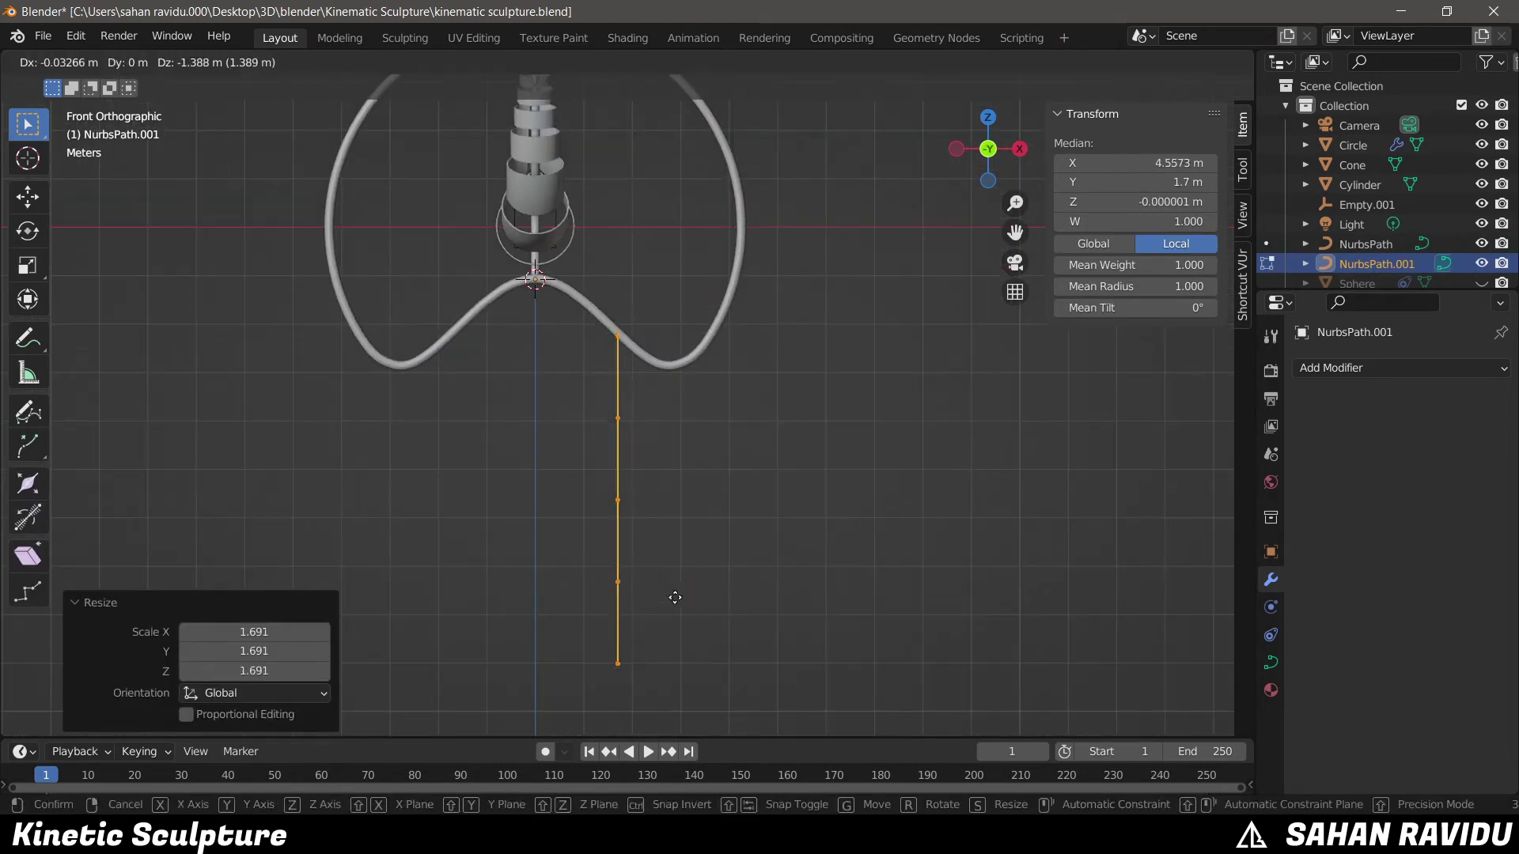
{"action": "key", "text": "x"}
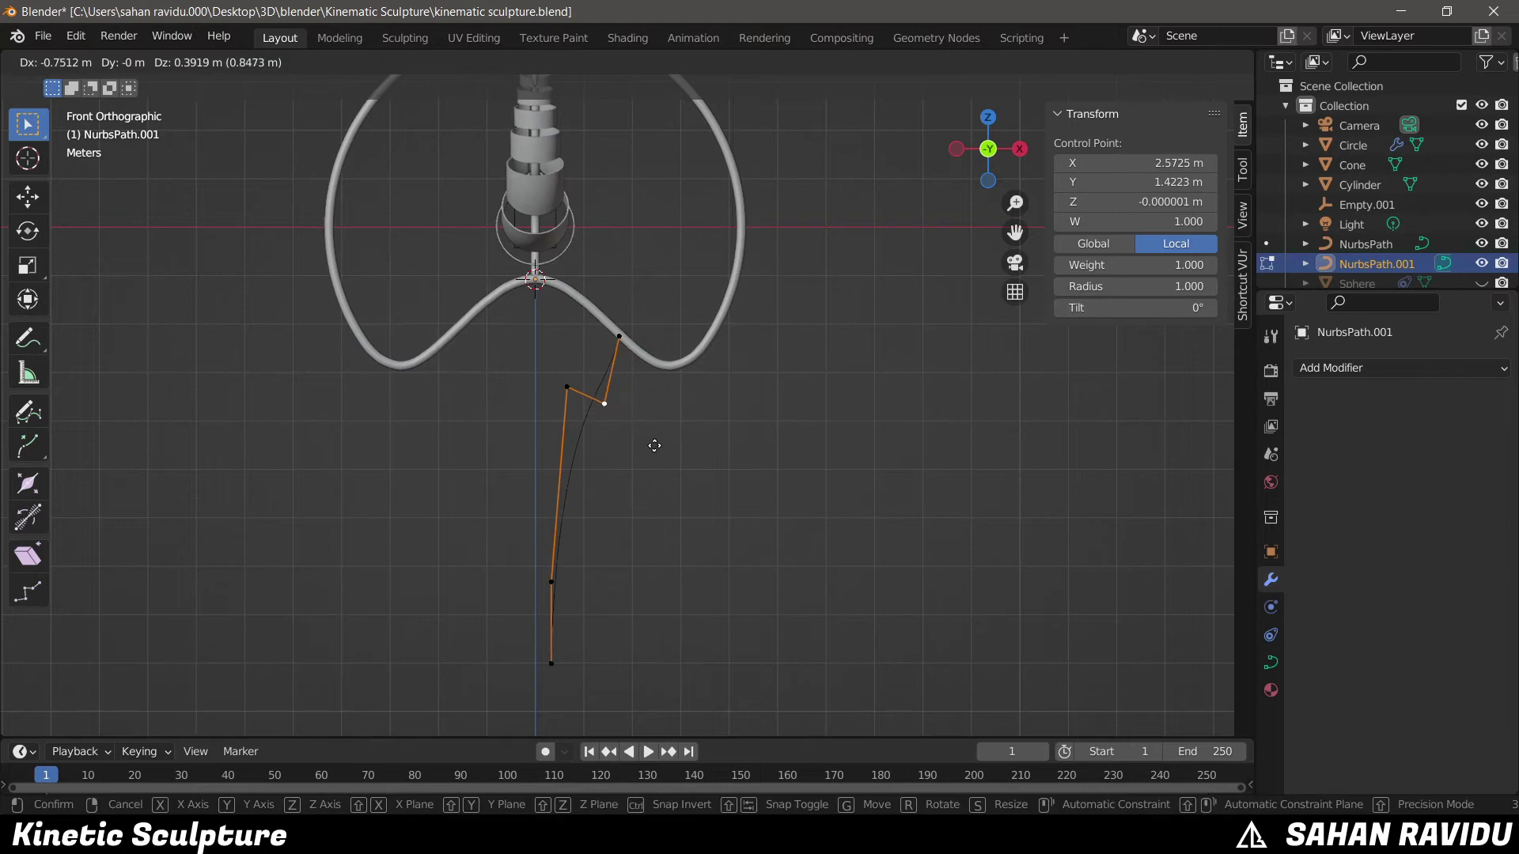
{"action": "left_click", "coordinate": [644, 502]}
{"action": "key", "text": "Tab"}
{"action": "middle_click_drag", "start_coordinate": [644, 502], "coordinate": [712, 490]}
{"action": "left_click", "coordinate": [1271, 662]}
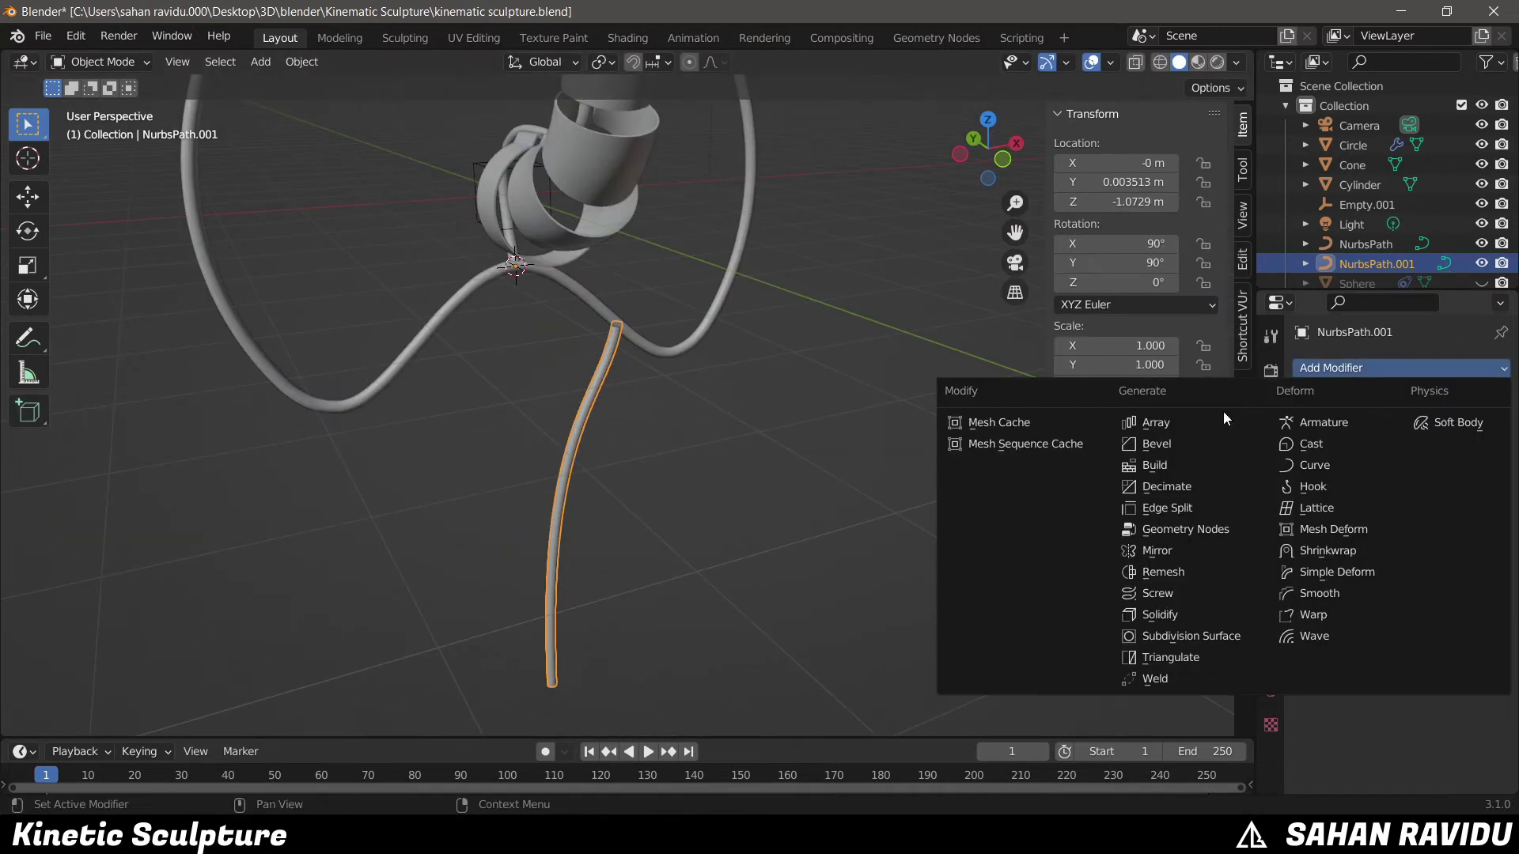
- Add a Y-axis Mirror modifier to create left and right legs
{"action": "left_click", "coordinate": [1157, 551]}
{"action": "key", "text": "Tab"}
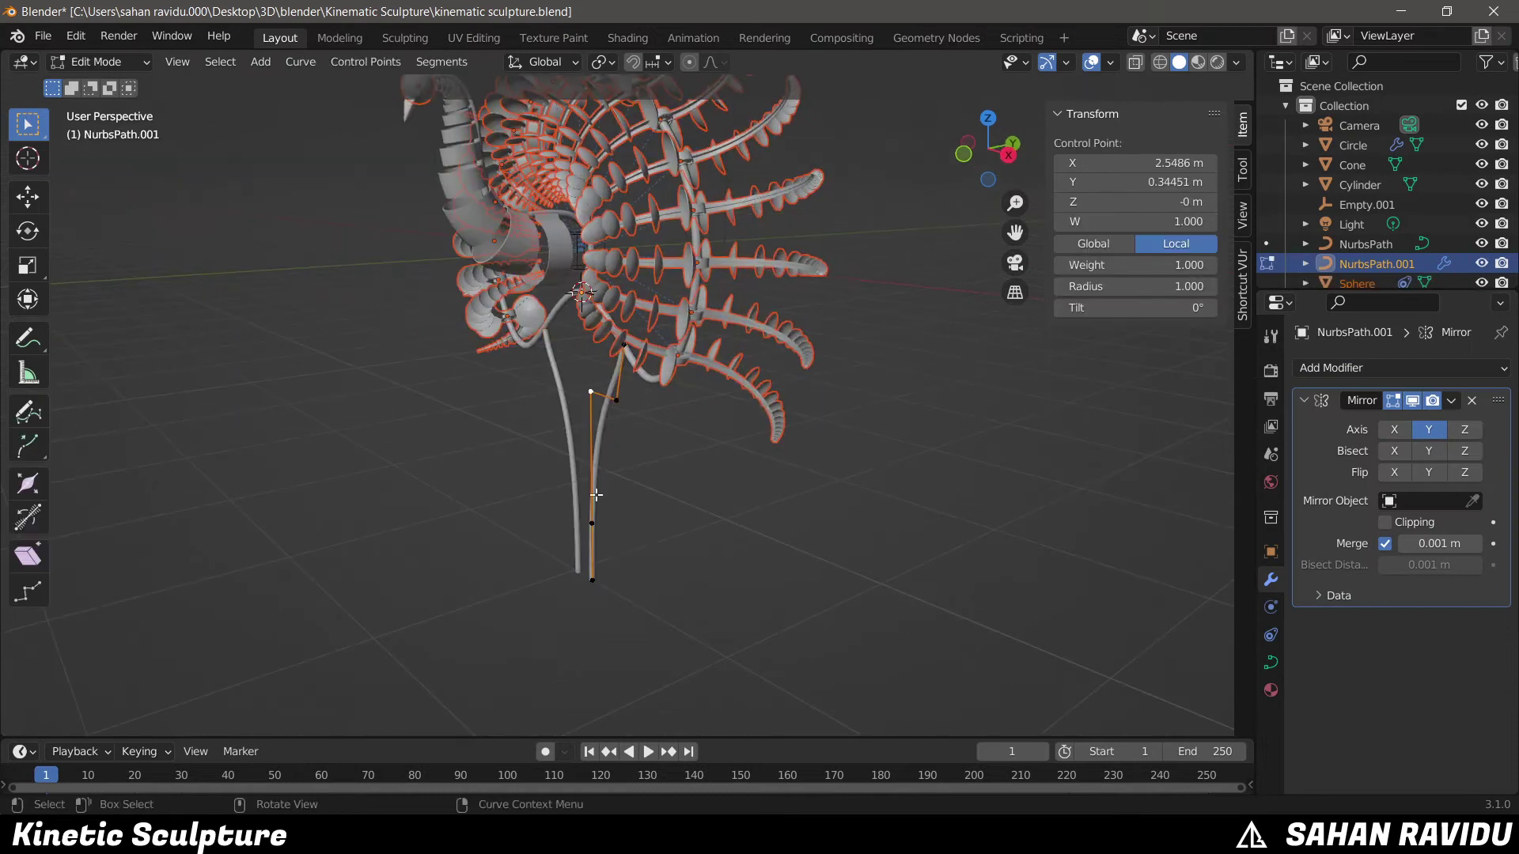
{"action": "left_click", "coordinate": [647, 438]}
{"action": "middle_click_drag", "start_coordinate": [647, 438], "coordinate": [645, 519]}
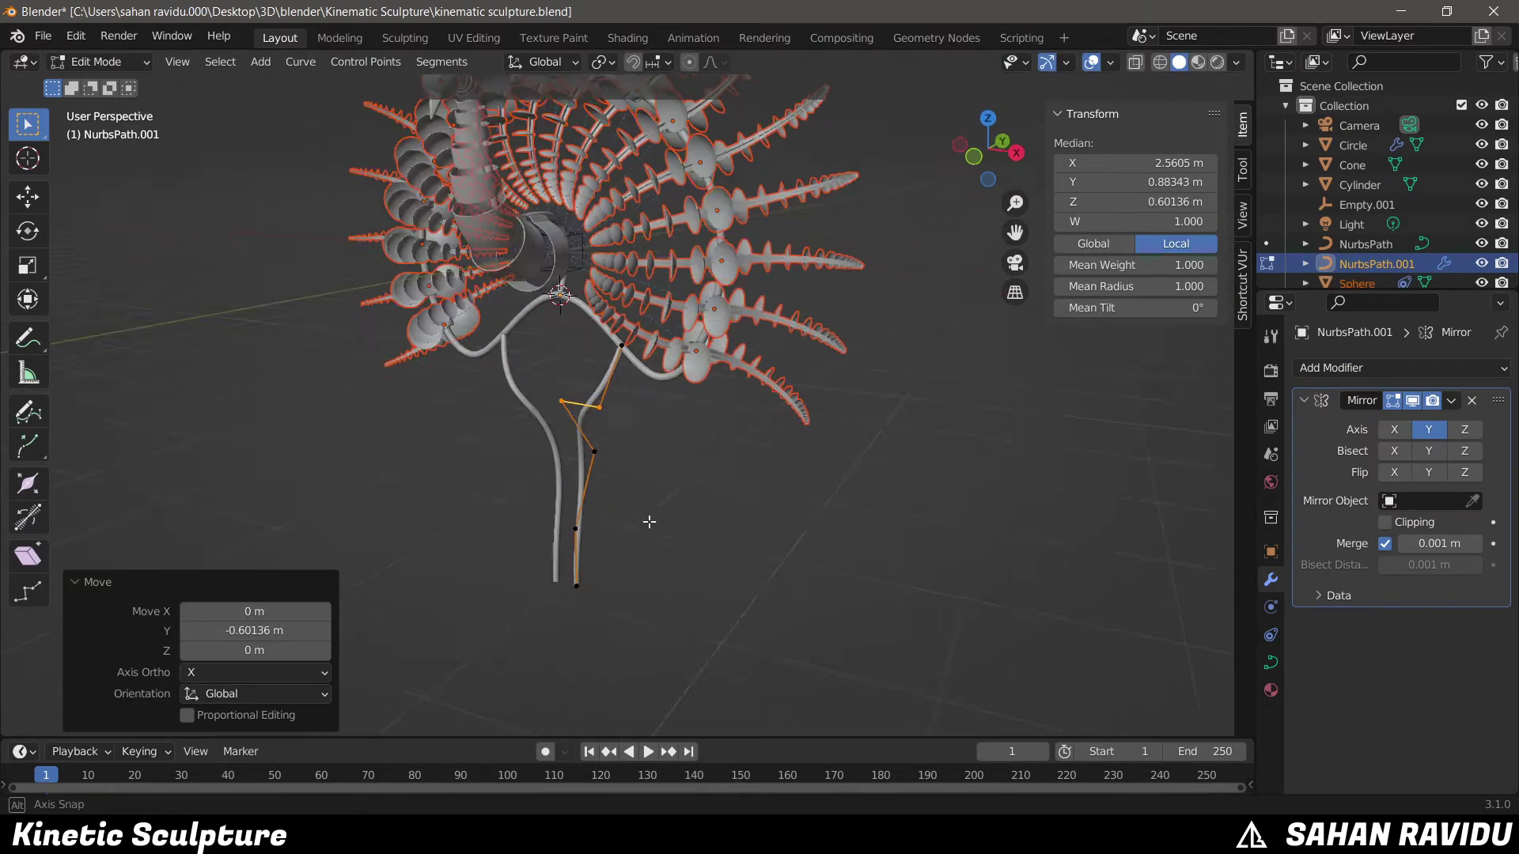
{"action": "key", "text": "Tab"}
- Duplicate the leg curve and move its lower points along Y
{"action": "key", "text": "shift+d"}
{"action": "key", "text": "Escape"}
{"action": "key", "text": "g"}
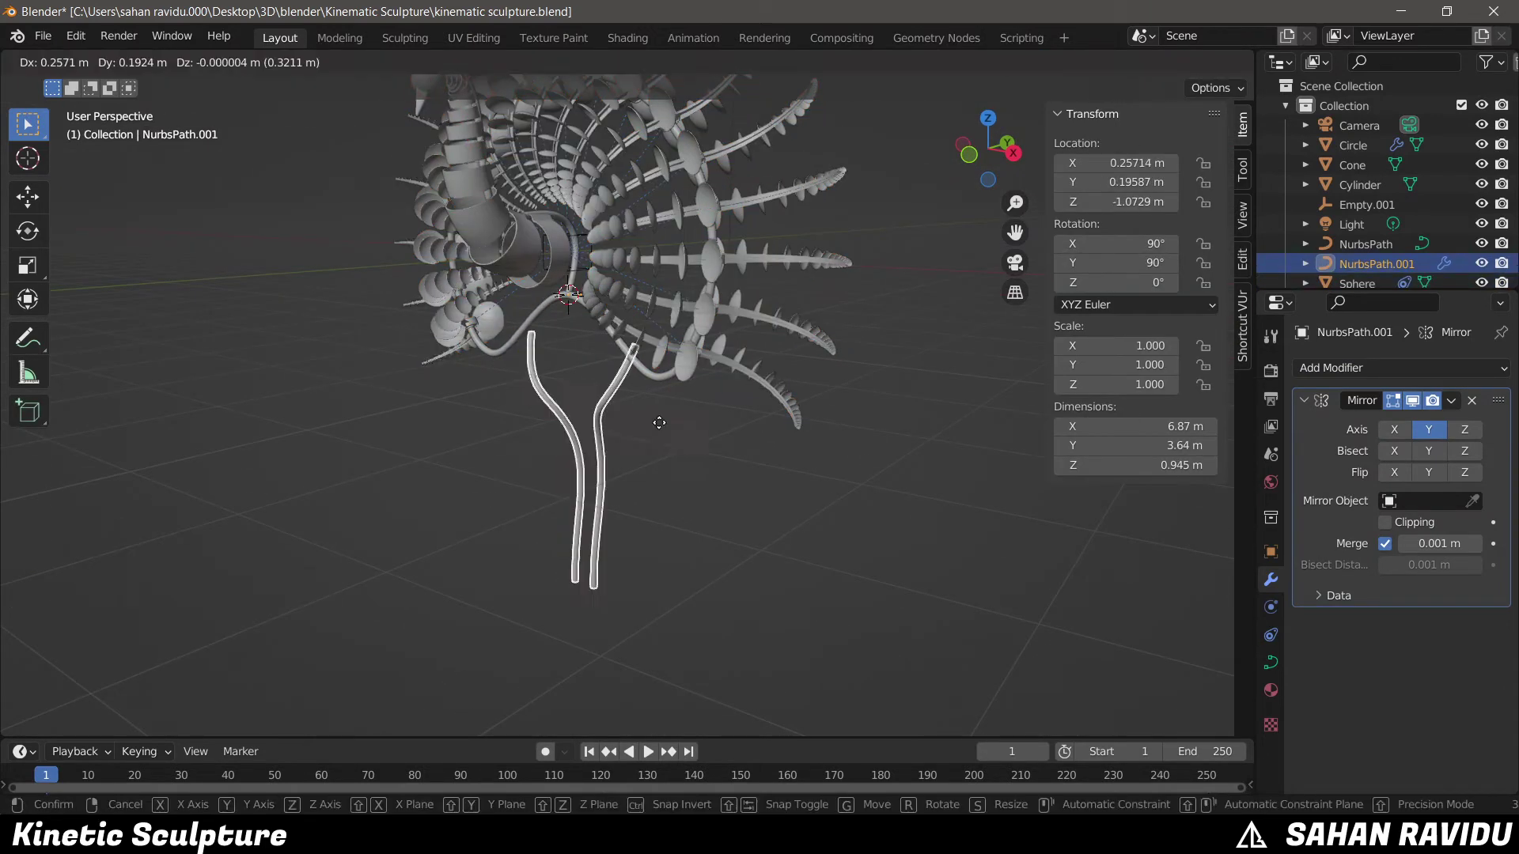
{"action": "left_click", "coordinate": [558, 324]}
{"action": "key", "text": "Tab"}
{"action": "left_click_drag", "start_coordinate": [665, 473], "coordinate": [665, 473]}
{"action": "key", "text": "KP_3"}
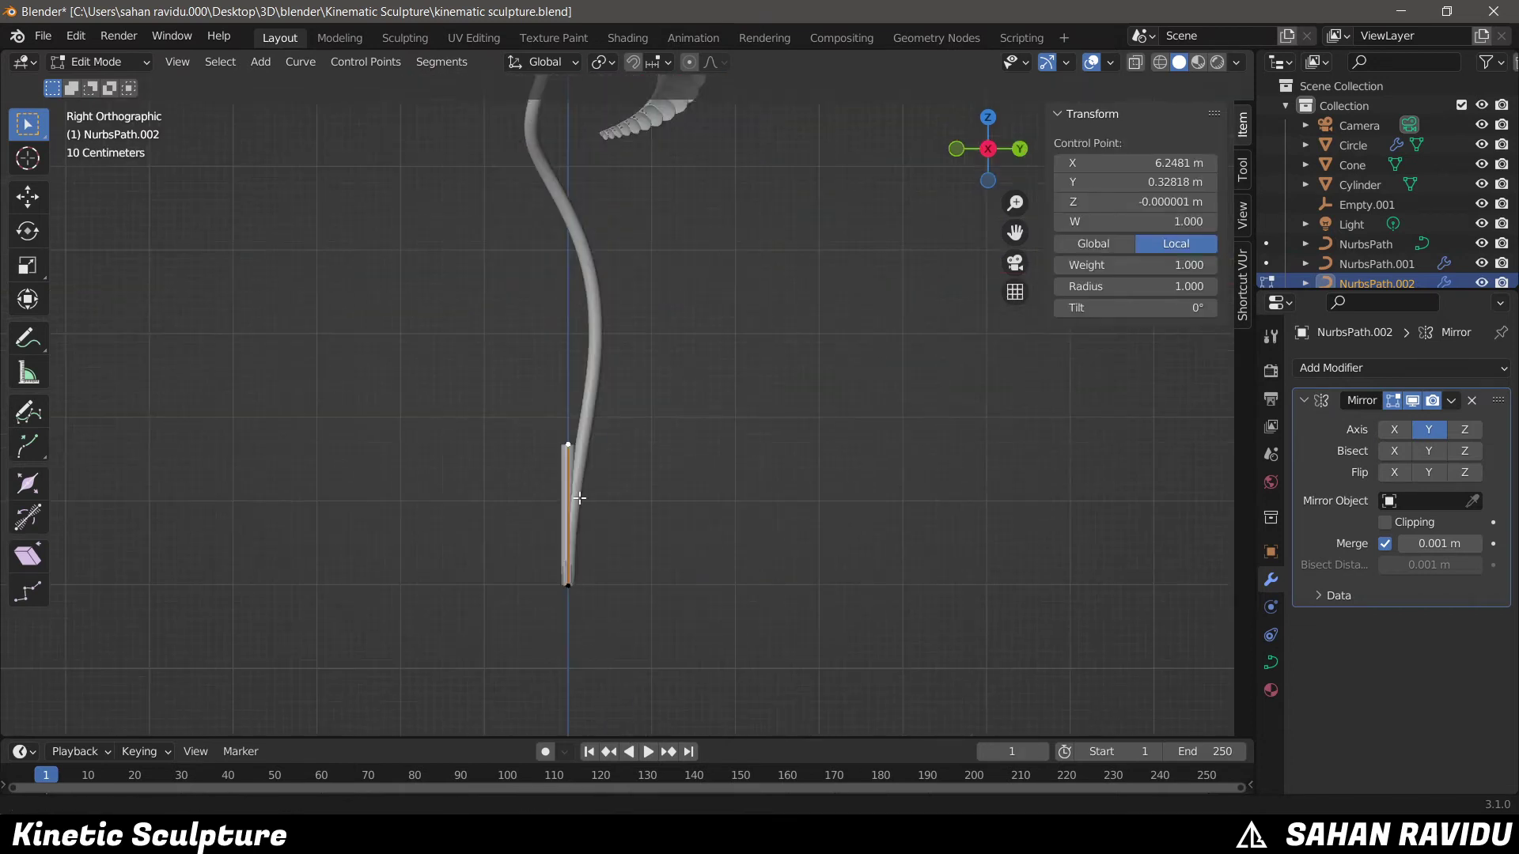
{"action": "key", "text": "g"}
{"action": "left_click", "coordinate": [610, 394]}
- Subdivide the duplicate's lower leg segment and reposition the new point
{"action": "middle_click_drag", "start_coordinate": [603, 518], "coordinate": [491, 506]}
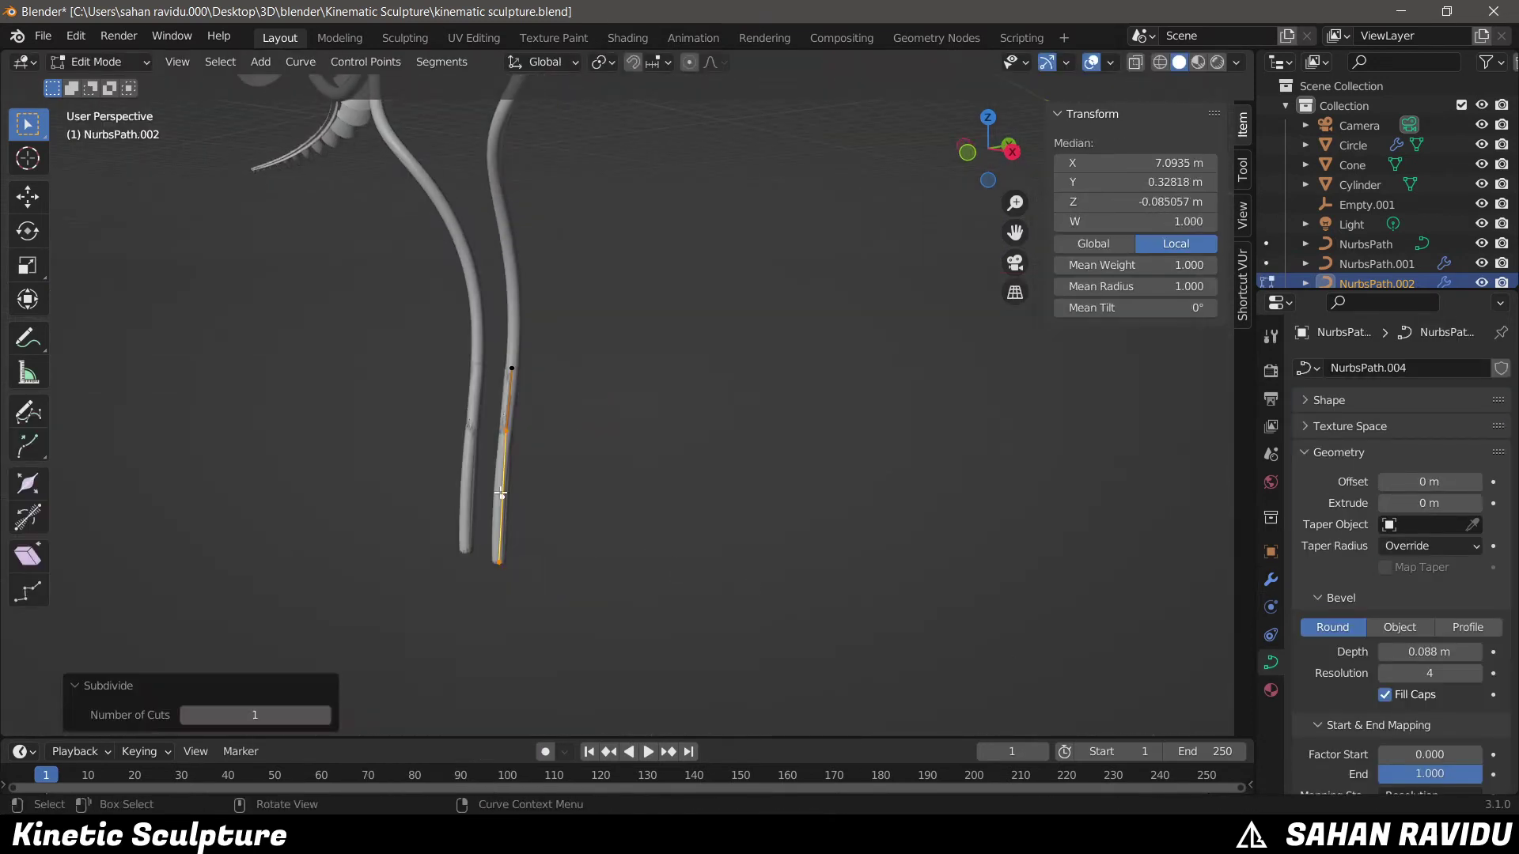
{"action": "key", "text": "KP_3"}
{"action": "key", "text": "g"}
{"action": "left_click", "coordinate": [583, 614]}
{"action": "mouse_move", "coordinate": [583, 614]}
{"action": "middle_mouse_down"}
{"action": "mouse_move", "coordinate": [664, 614]}
{"action": "mouse_move", "coordinate": [654, 389]}
{"action": "middle_mouse_up"}
{"action": "key", "text": "Tab"}
{"action": "left_click", "coordinate": [654, 388]}
{"action": "left_click_drag", "start_coordinate": [754, 580], "coordinate": [755, 585]}
{"action": "left_click", "coordinate": [586, 261]}
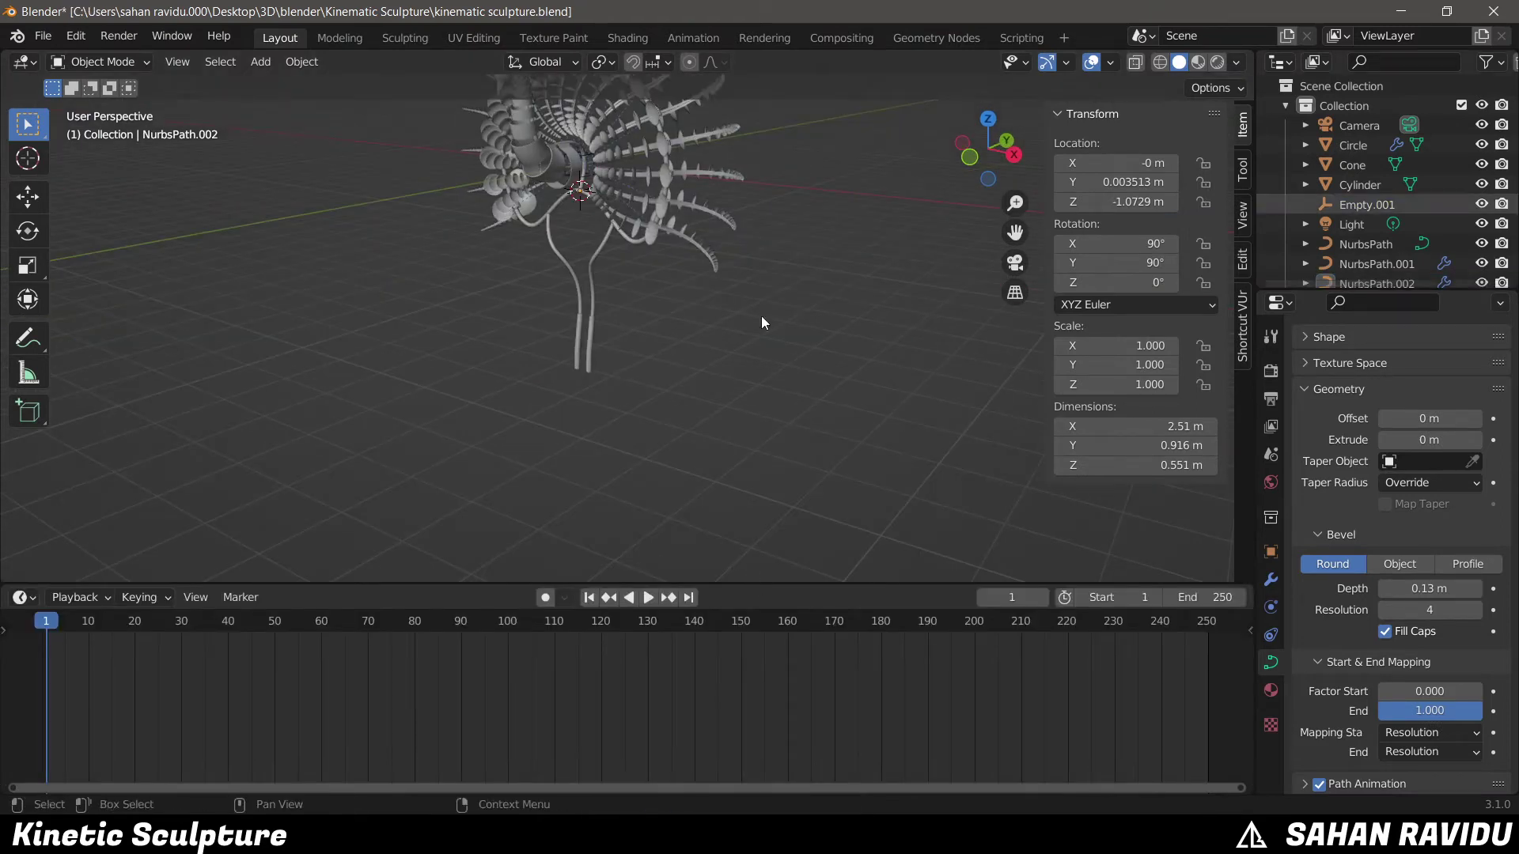
- Insert a rotation keyframe on Empty.001 at frame 1
{"action": "scroll", "coordinate": [589, 327], "scroll_direction": "up", "scroll_amount": 2}
{"action": "key", "text": "i"}
{"action": "left_click", "coordinate": [544, 343]}
- At frame 100, rotate Empty.001 360° on X and keyframe the rotation
{"action": "key", "text": "r"}
{"action": "key", "text": "x"}
{"action": "key", "text": "3"}
{"action": "key", "text": "6"}
{"action": "key", "text": "0"}
{"action": "key", "text": "Return"}
{"action": "key", "text": "i"}
{"action": "left_click", "coordinate": [586, 415]}
- Check the rotation curves in the Graph Editor, then return to frame 1
{"action": "left_click", "coordinate": [21, 598]}
{"action": "left_click", "coordinate": [277, 443]}
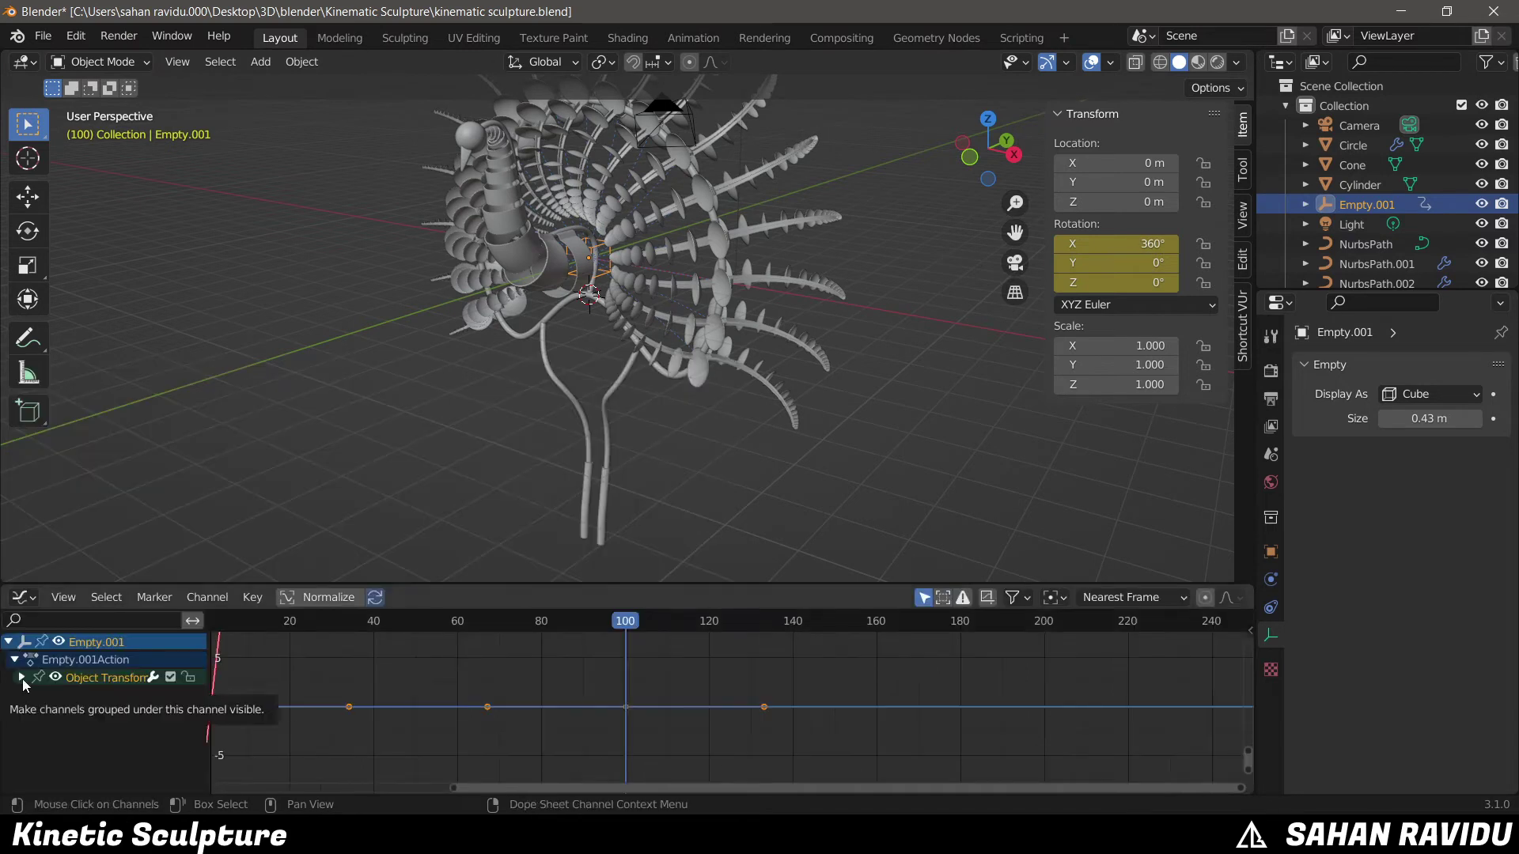
{"action": "left_click", "coordinate": [21, 677]}
{"action": "left_click", "coordinate": [22, 597]}
{"action": "left_click", "coordinate": [237, 420]}
{"action": "key", "text": "shift+Left"}
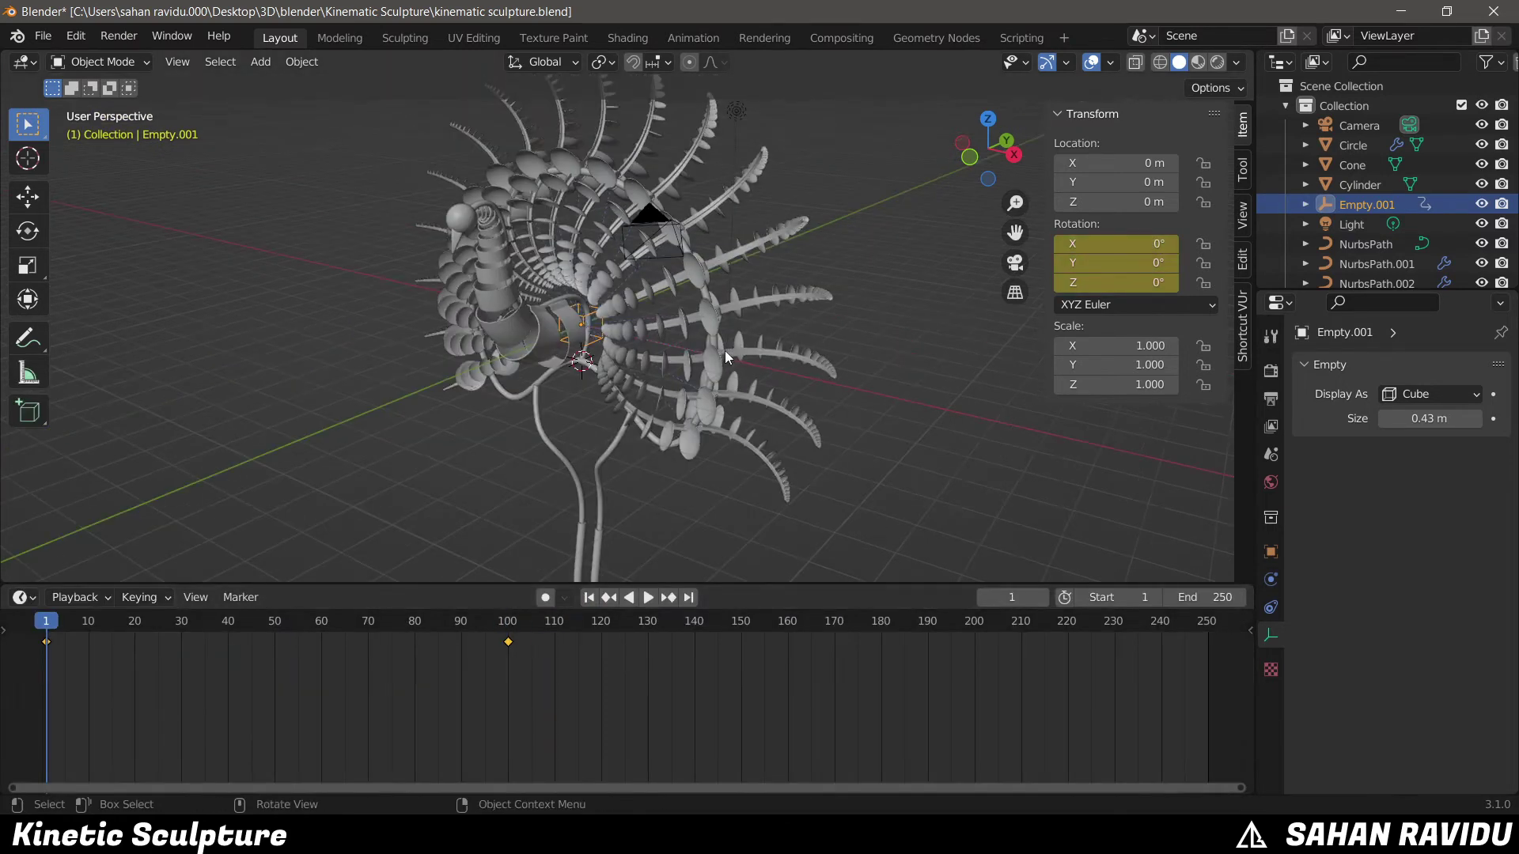
- Hide overlays, shrink the animation area, and play the rotating sculpture animation
{"action": "key", "text": "n"}
{"action": "left_click_drag", "start_coordinate": [712, 587], "coordinate": [712, 732]}
{"action": "middle_click_drag", "start_coordinate": [712, 396], "coordinate": [549, 378]}
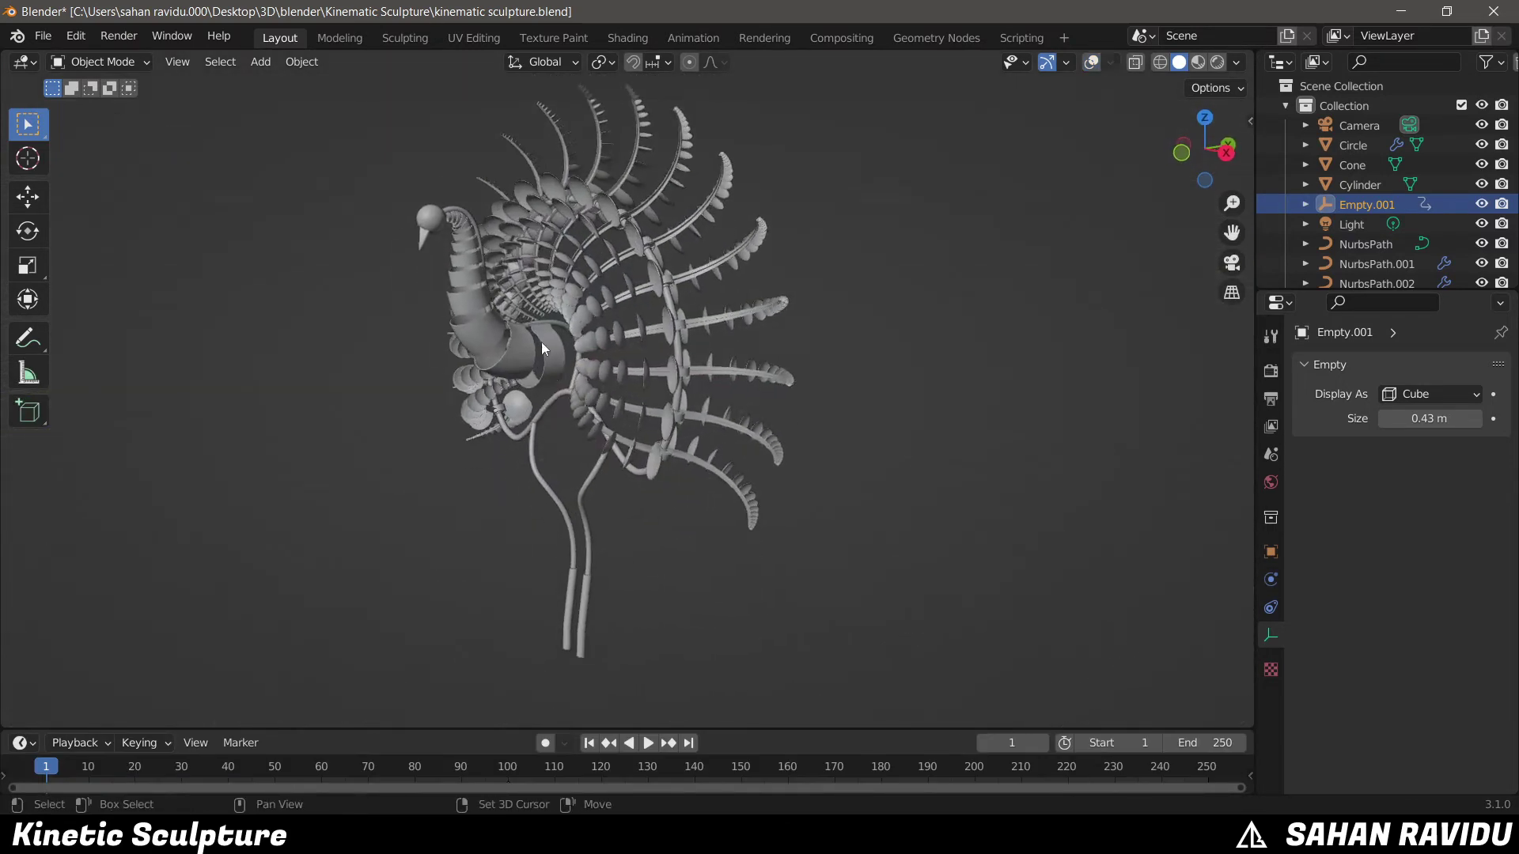
{"action": "key", "text": "space"}
{"action": "middle_click_drag", "start_coordinate": [552, 327], "coordinate": [502, 297]}
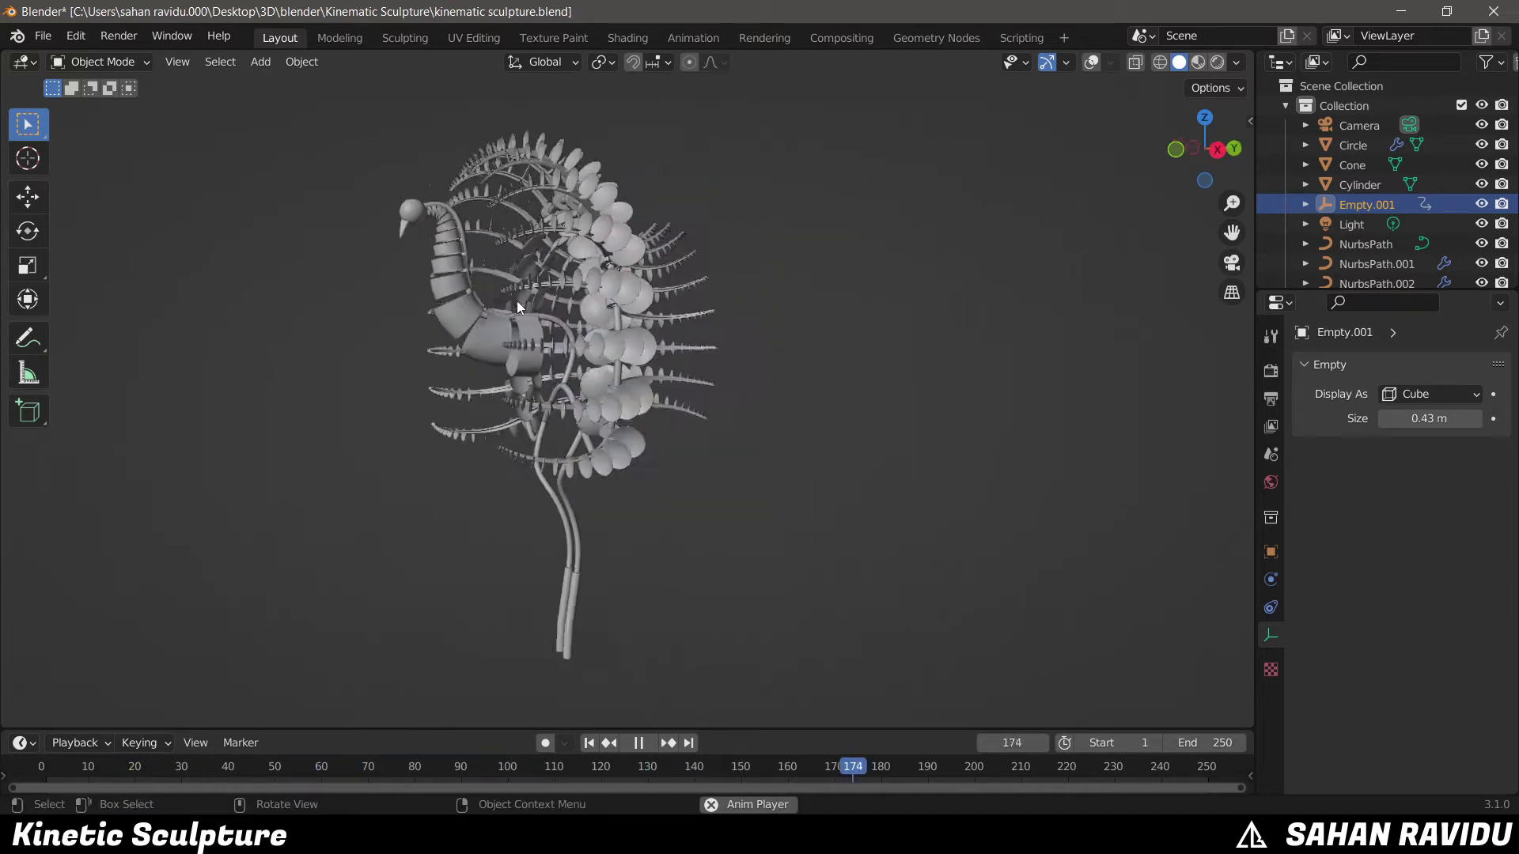